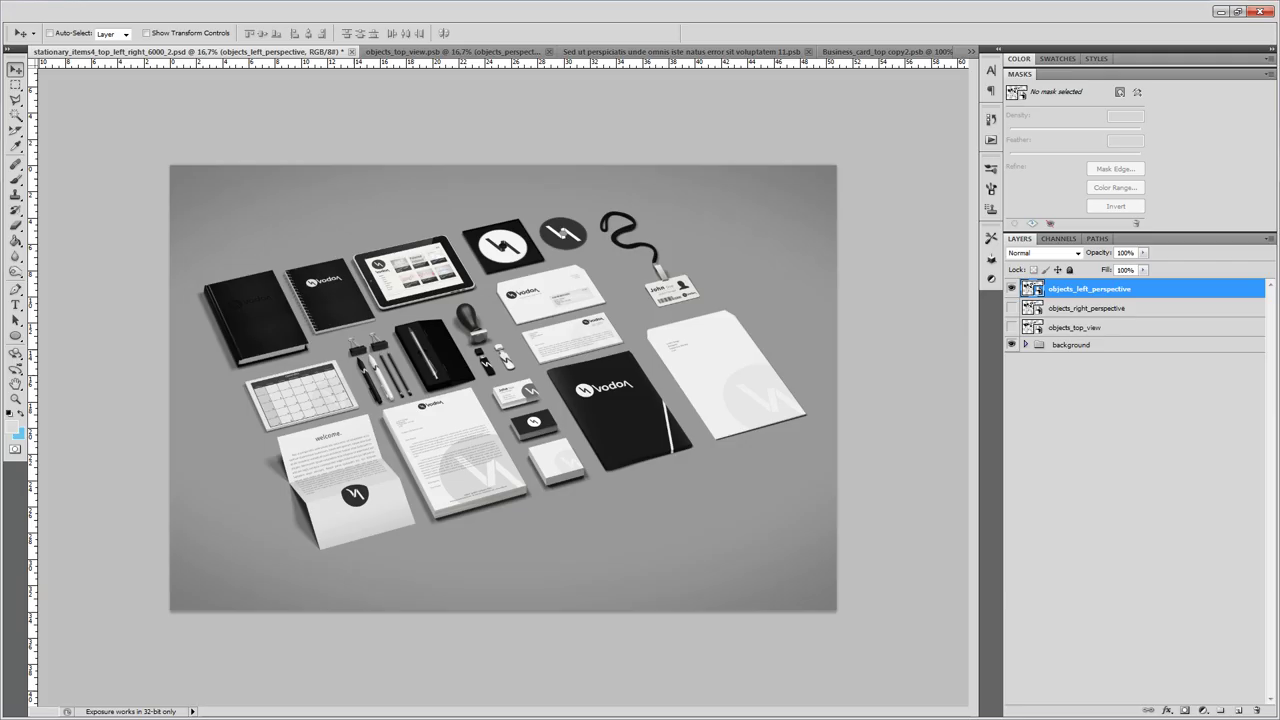
- Open the objects_left_perspective smart object's contents and dismiss the save notice
left_click(1088, 308)
left_click(1025, 344)
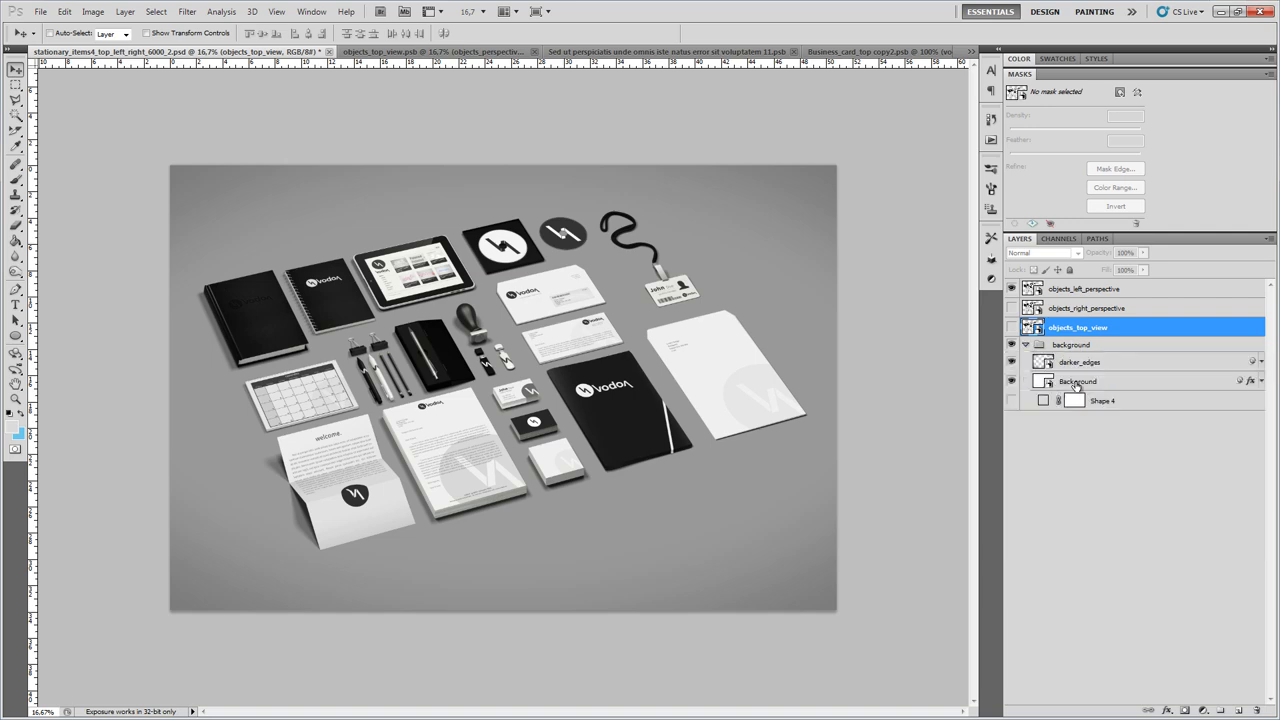
left_click(1026, 345)
double_click(1038, 292)
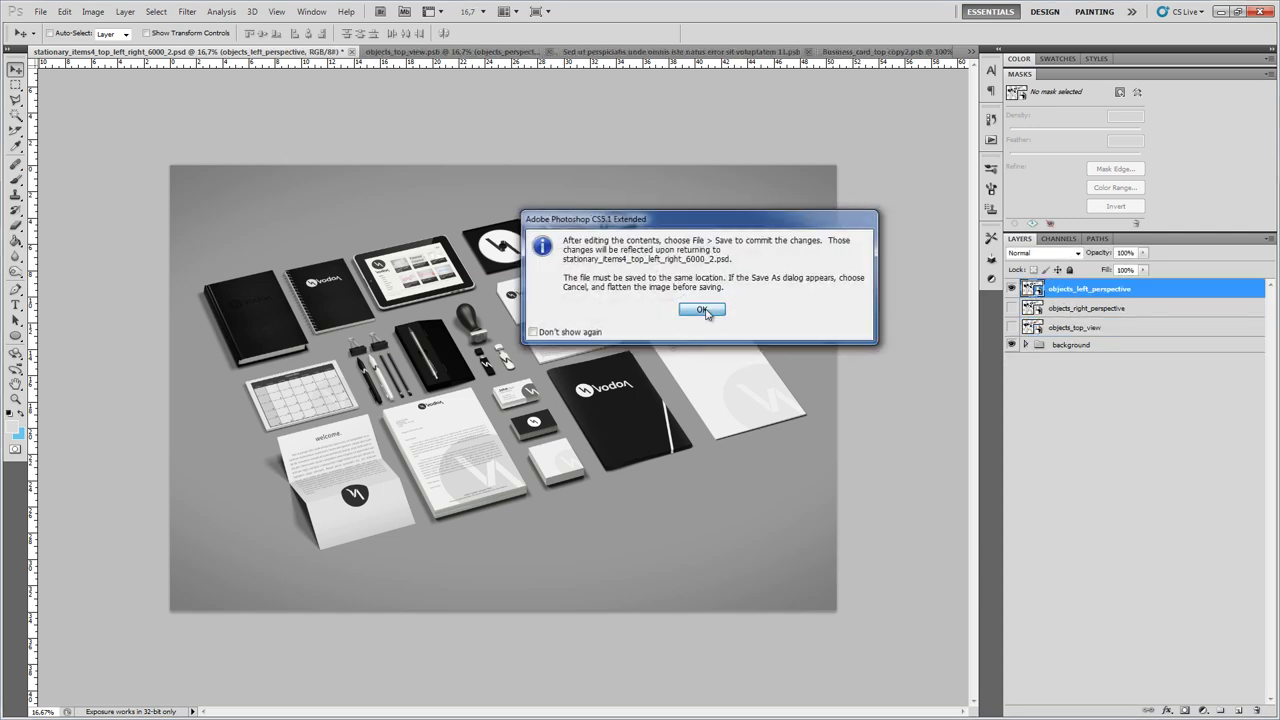
key("Return")
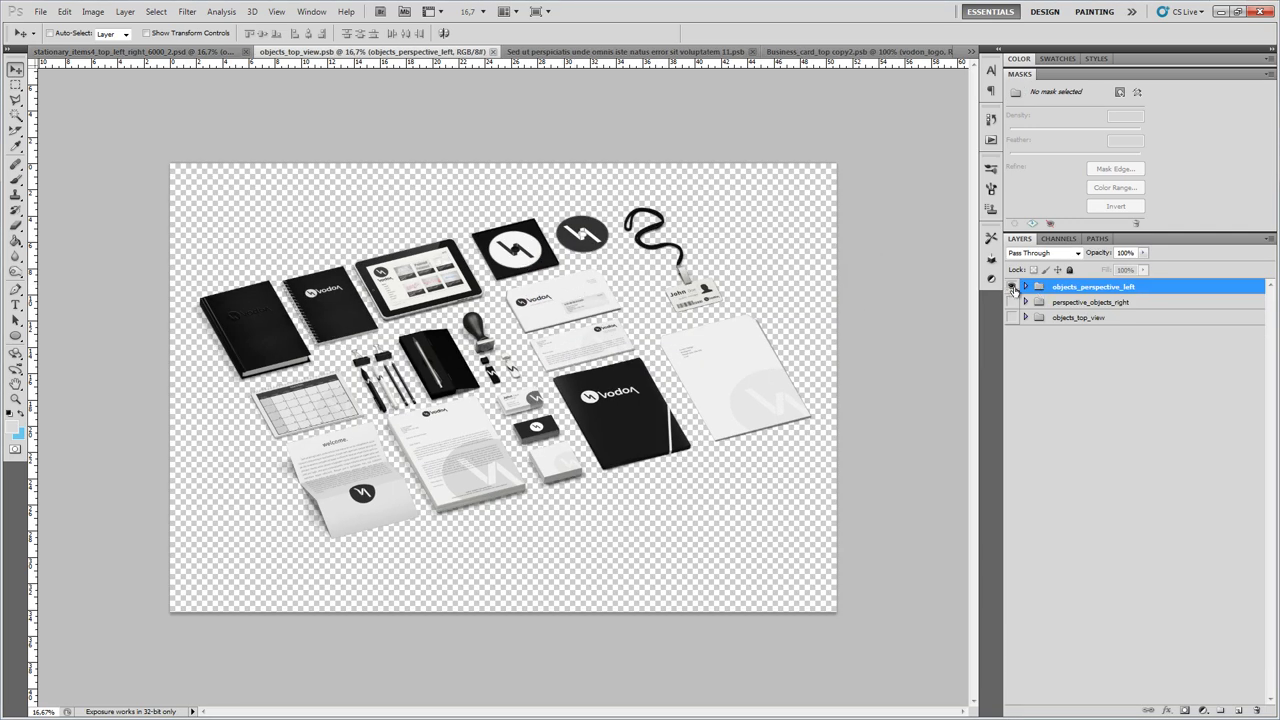
- Show only the objects_perspective_left group and expand its item list
left_click(1012, 287)
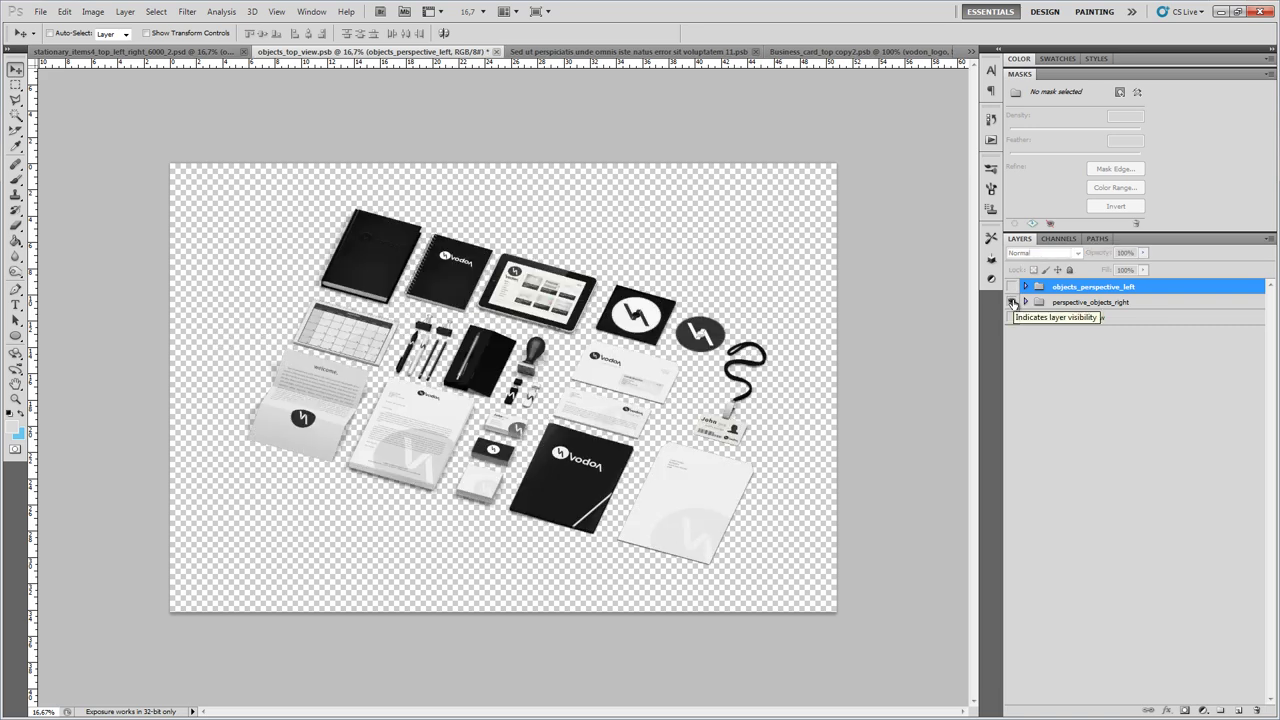
left_click(1012, 302)
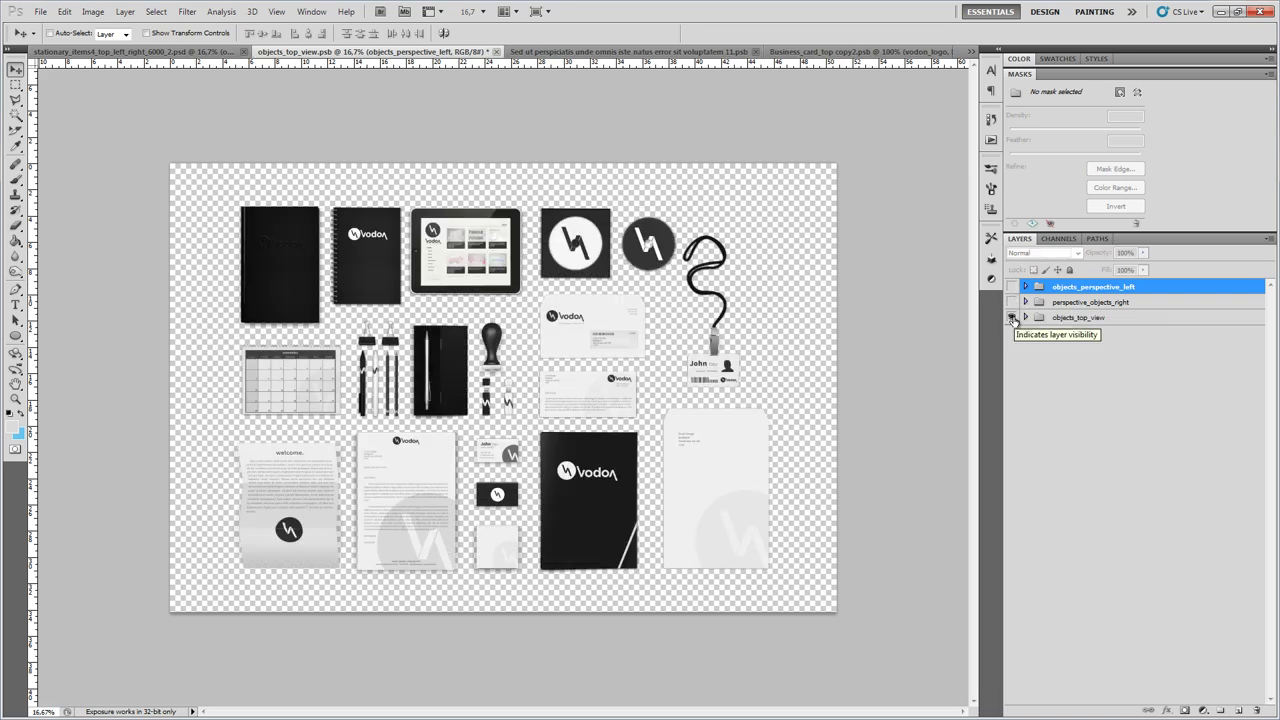
left_click(1012, 317)
left_click(1012, 287)
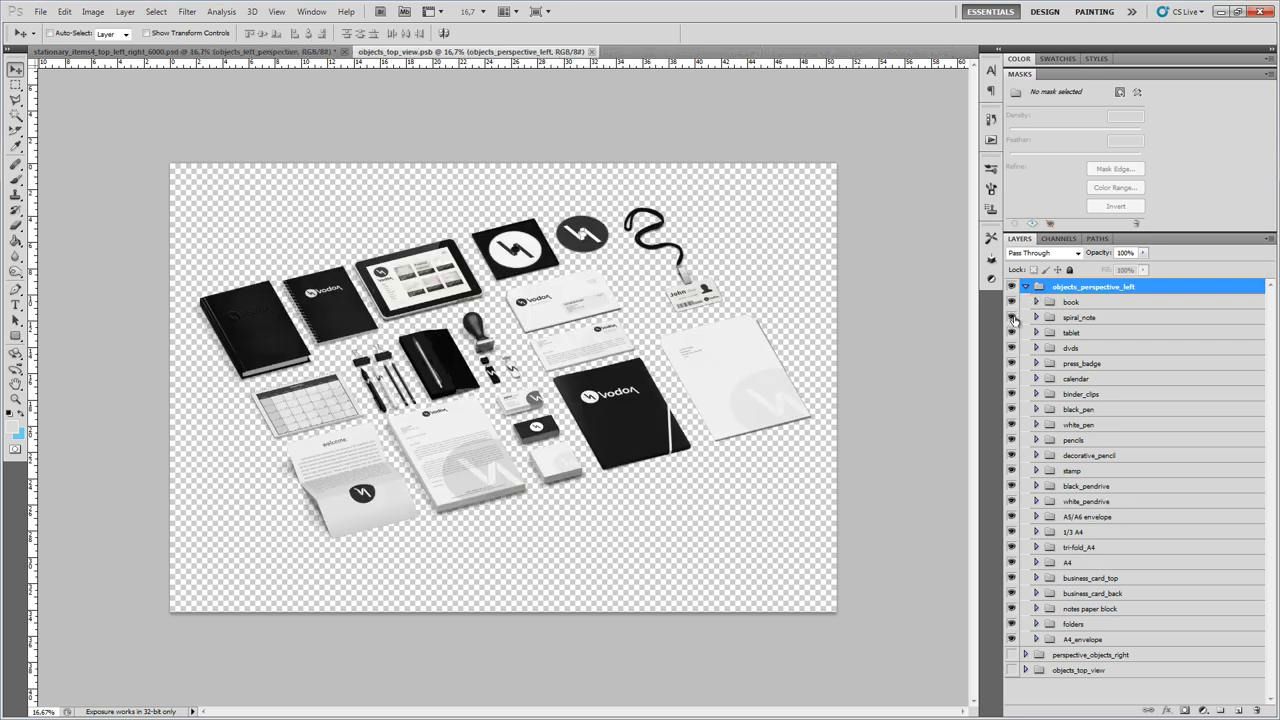
- Hide the spiral notebook, the 1/3 A4 sheet, and the press badge with lanyard
left_click(1012, 317)
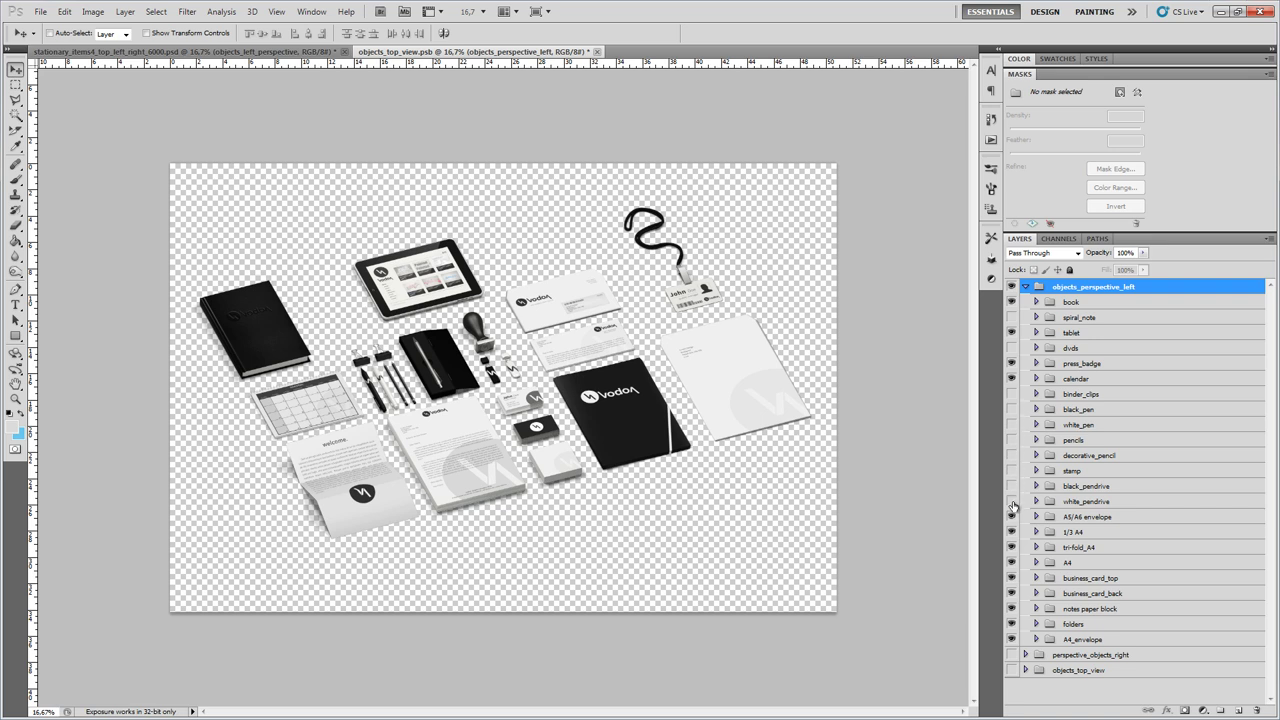
left_click(1012, 532)
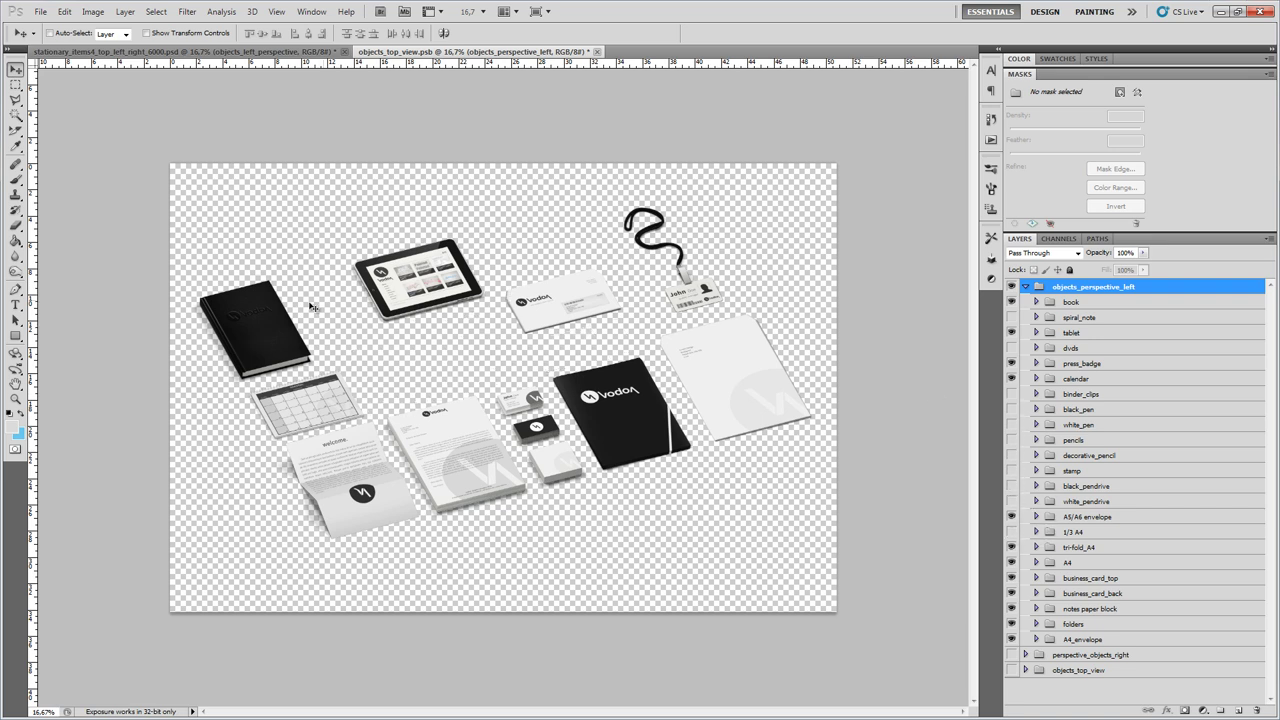
left_click(312, 307)
left_click(1012, 363)
- Move the book upper right, reposition both envelopes, and set the calendar beside the tablet
left_click_drag(265, 343, 661, 247)
left_click(1076, 518)
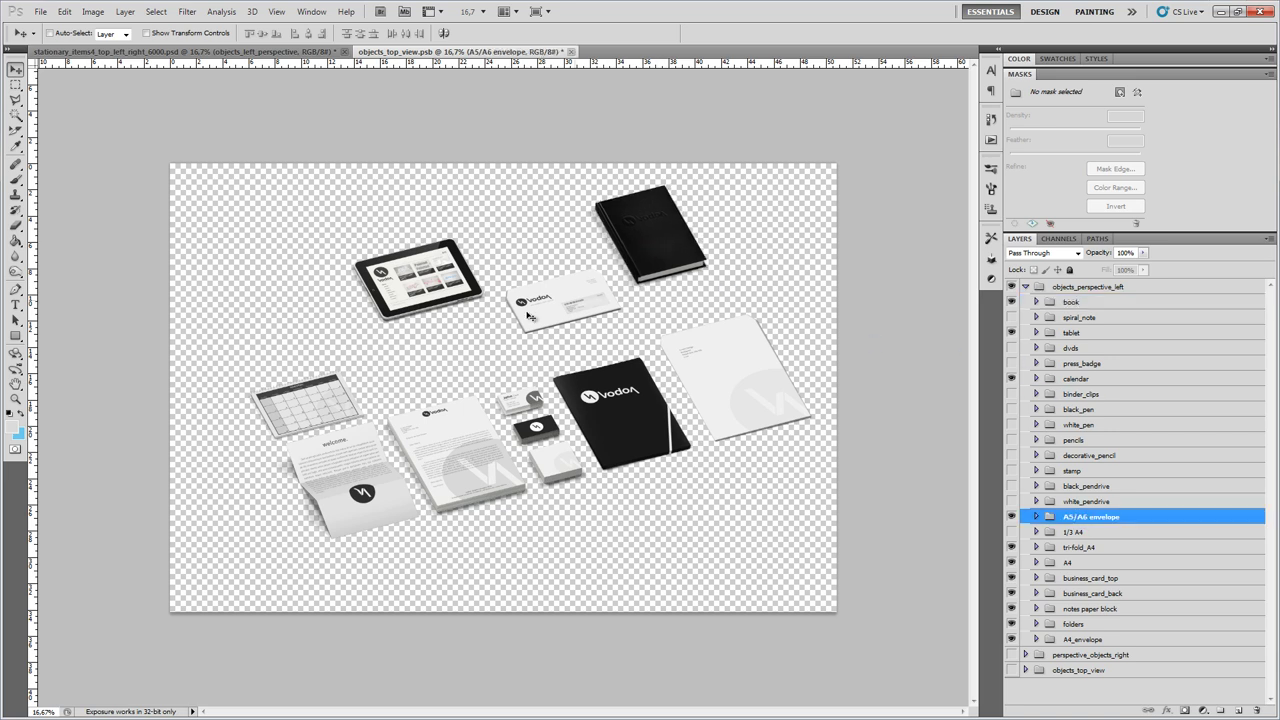
left_click_drag(533, 318, 413, 363)
left_click(1079, 640)
mouse_move(710, 370)
left_mouse_down()
mouse_move(325, 321)
mouse_move(265, 327)
left_mouse_up()
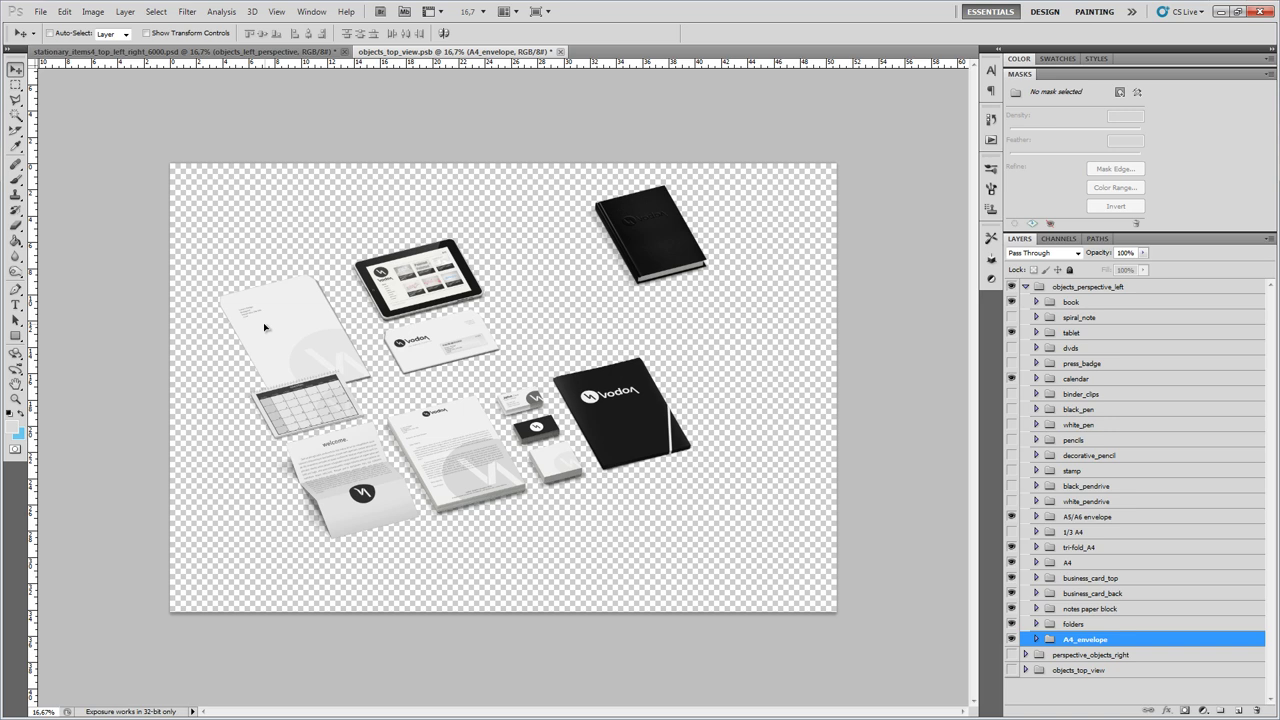
left_click(1077, 332)
left_click(1077, 378)
left_click_drag(548, 343, 566, 332)
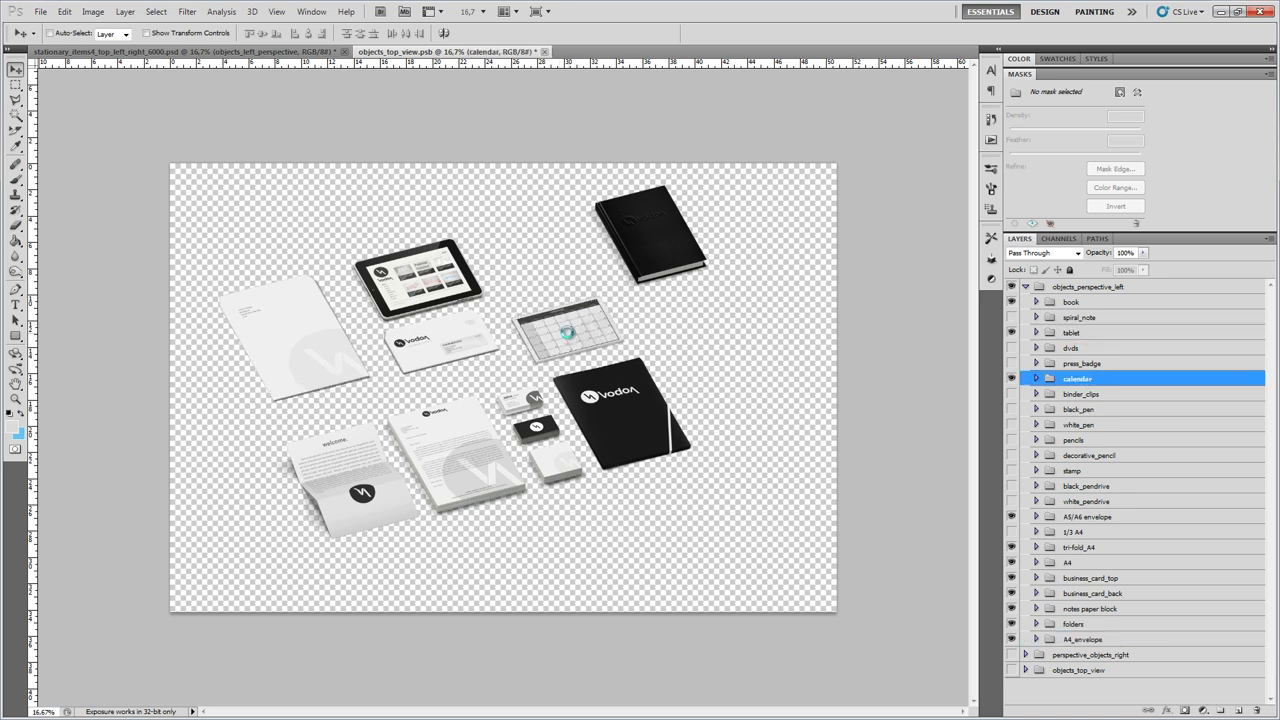
- Fine-tune the book, calendar, envelopes and tablet positions, then float the document window
left_click(1071, 301)
left_click_drag(642, 237, 522, 262)
left_click(1077, 378)
left_click_drag(565, 330, 567, 335)
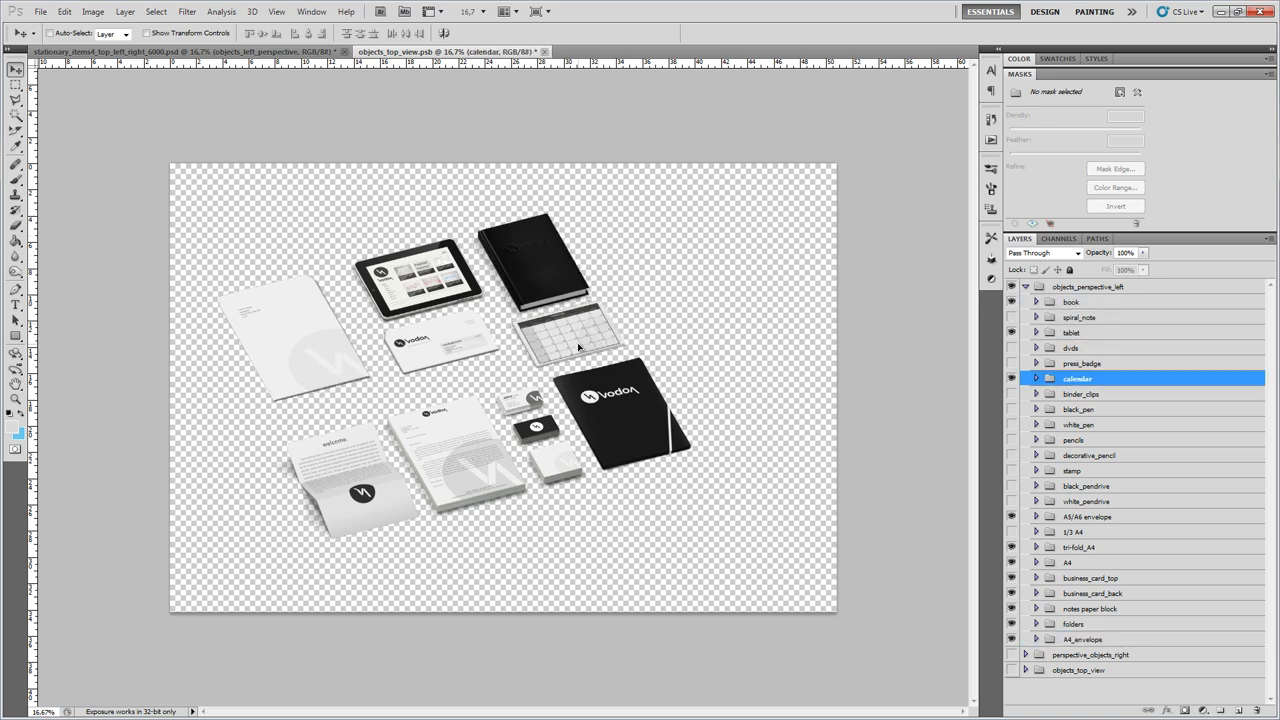
left_click(1086, 516)
mouse_move(449, 348)
left_mouse_down()
mouse_move(453, 360)
mouse_move(448, 351)
left_mouse_up()
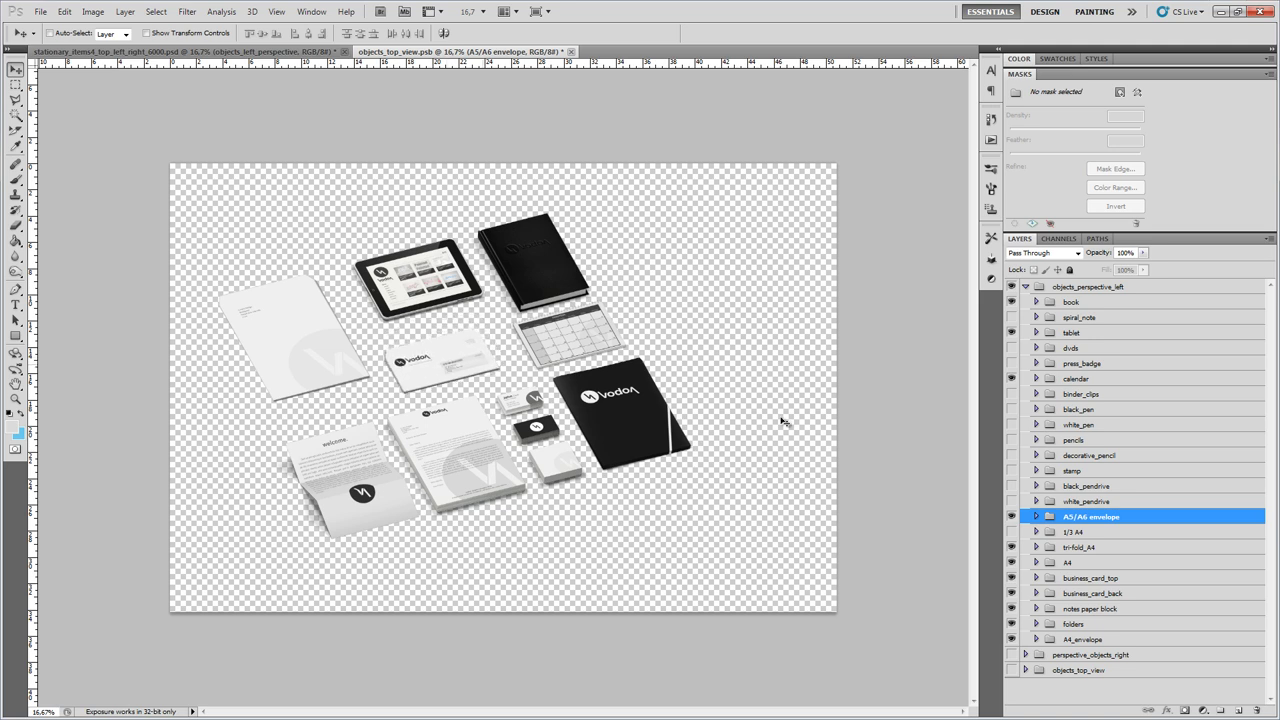
left_click(1068, 334)
left_click_drag(444, 284, 436, 292)
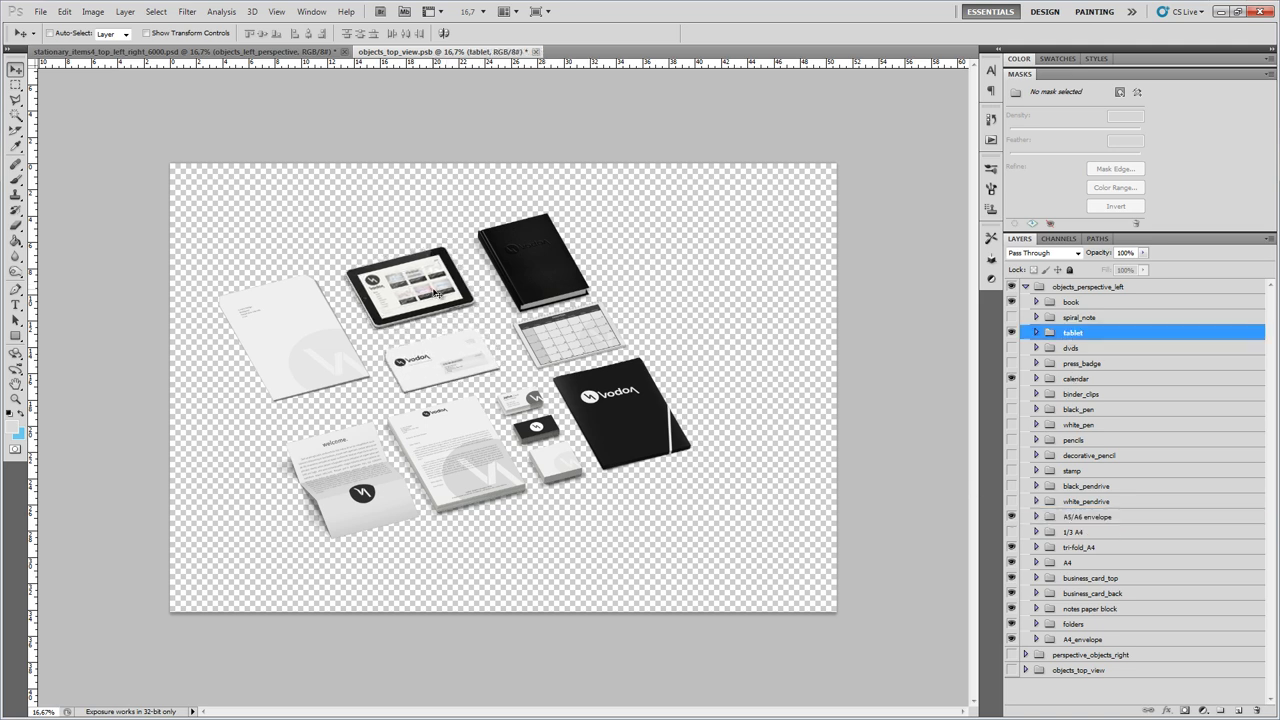
left_click(1095, 640)
left_click_drag(264, 338, 268, 348)
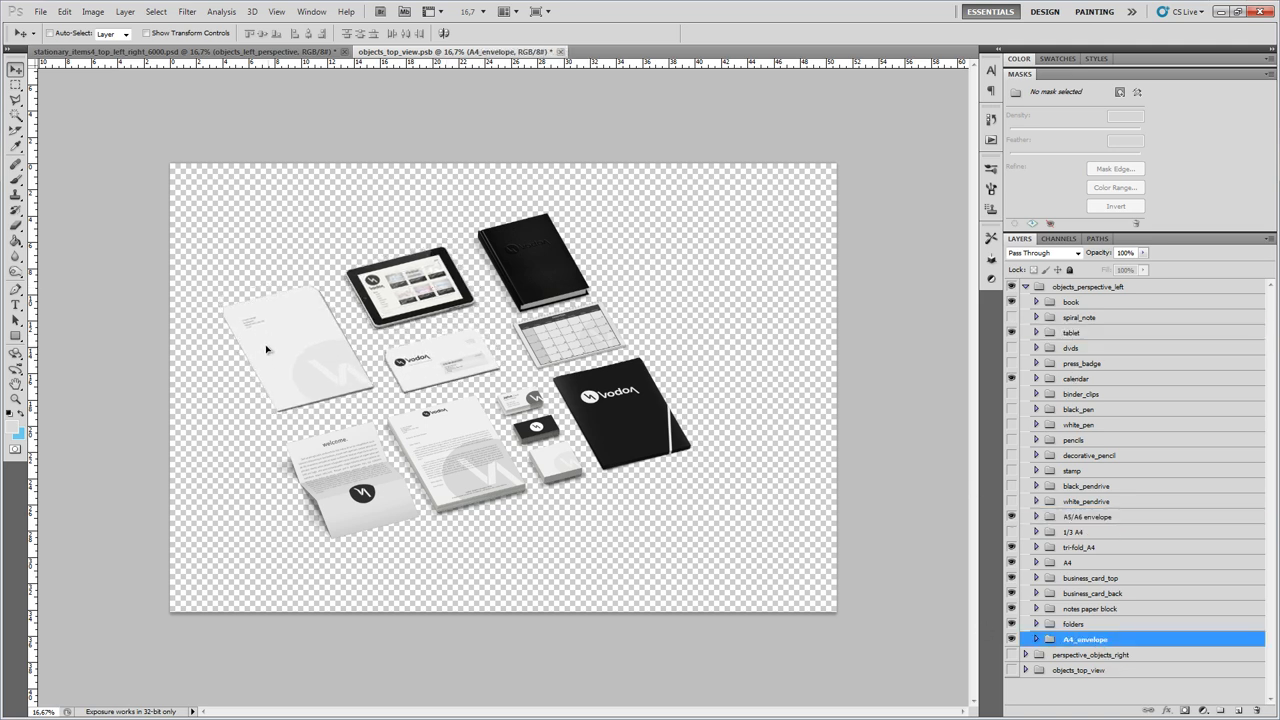
left_click(1046, 301)
mouse_move(438, 52)
left_mouse_down()
mouse_move(615, 92)
mouse_move(929, 80)
left_mouse_up()
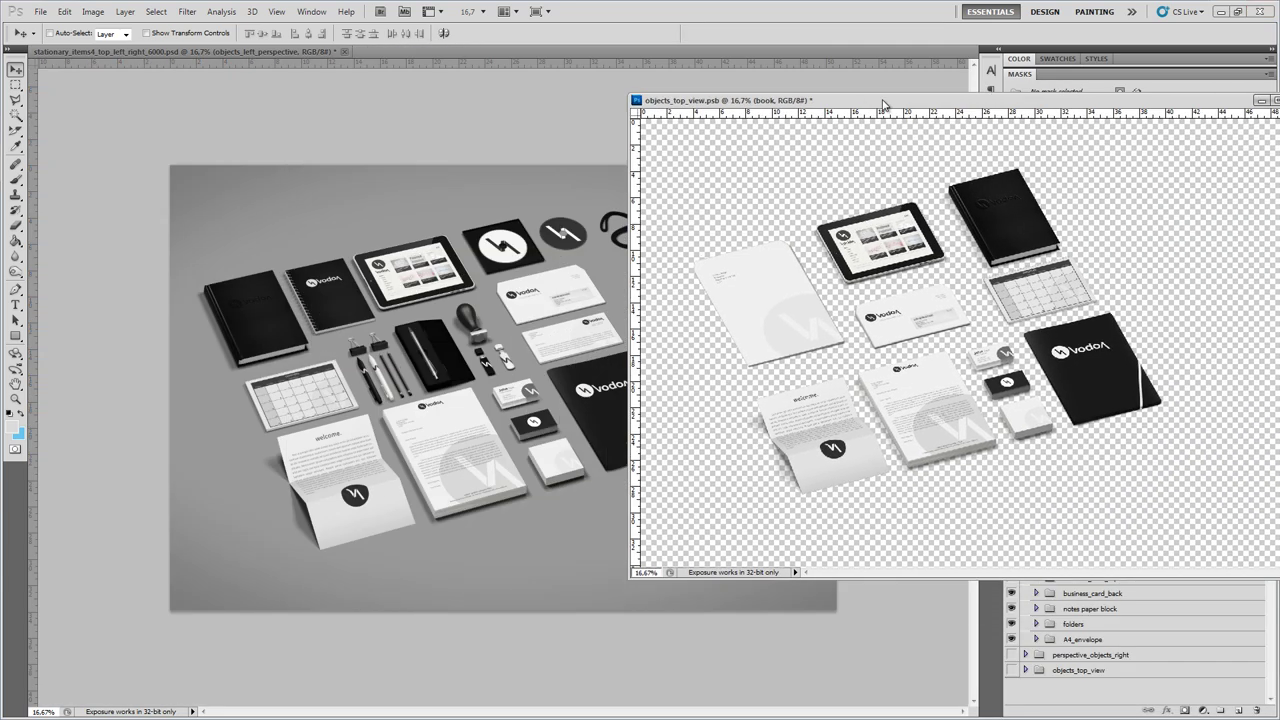
- Save and close the .psb, then shift the updated mockup right and zoom in
left_click(38, 12)
key("Escape")
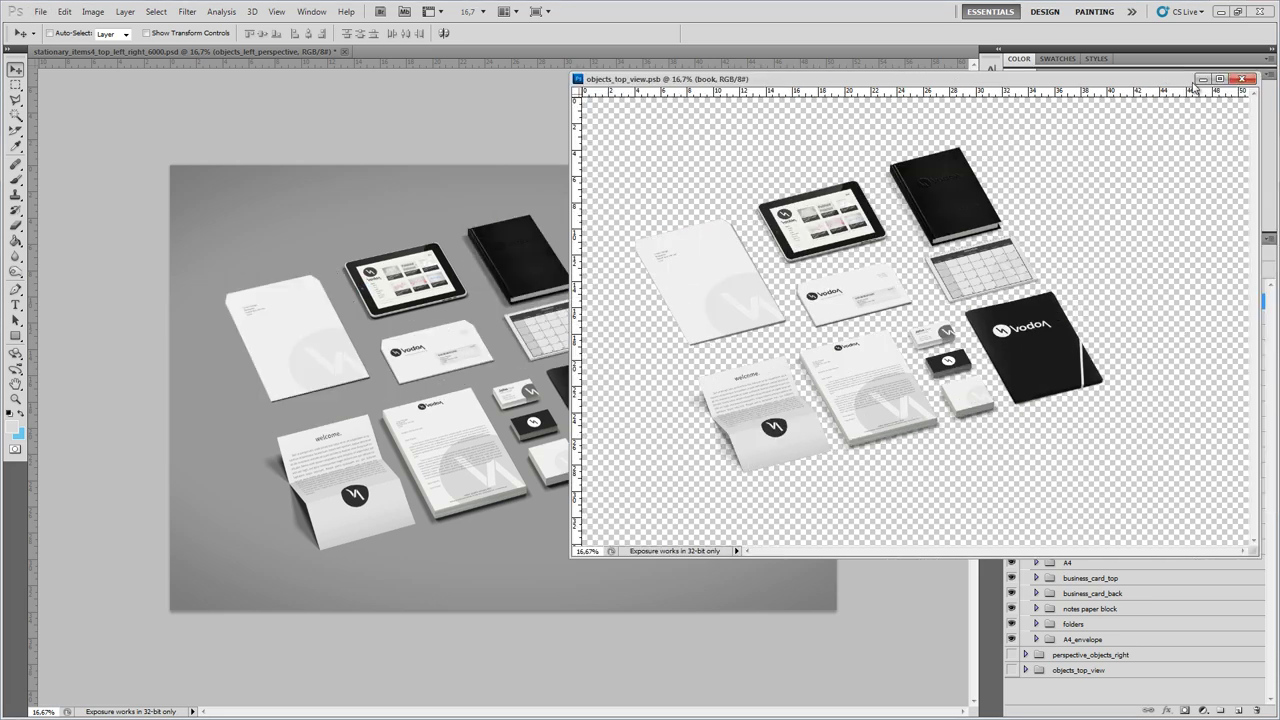
key("ctrl+w")
left_click_drag(361, 462, 421, 467)
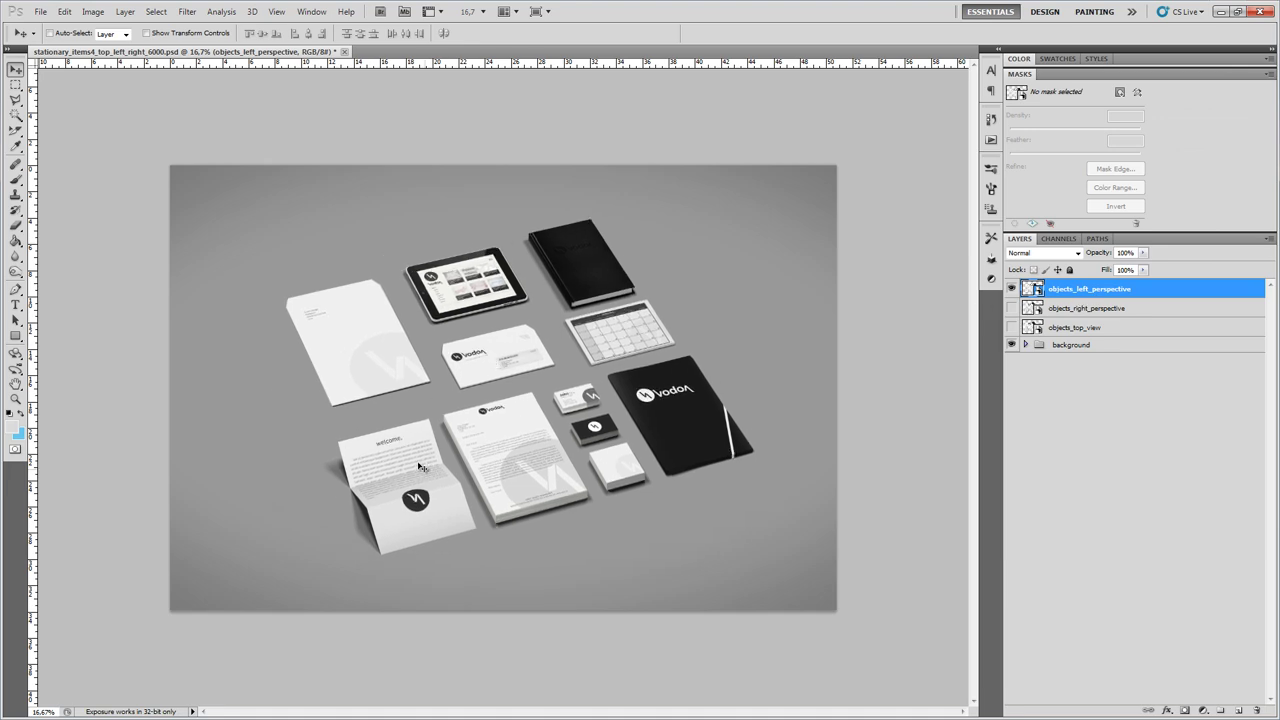
key("ctrl+plus")
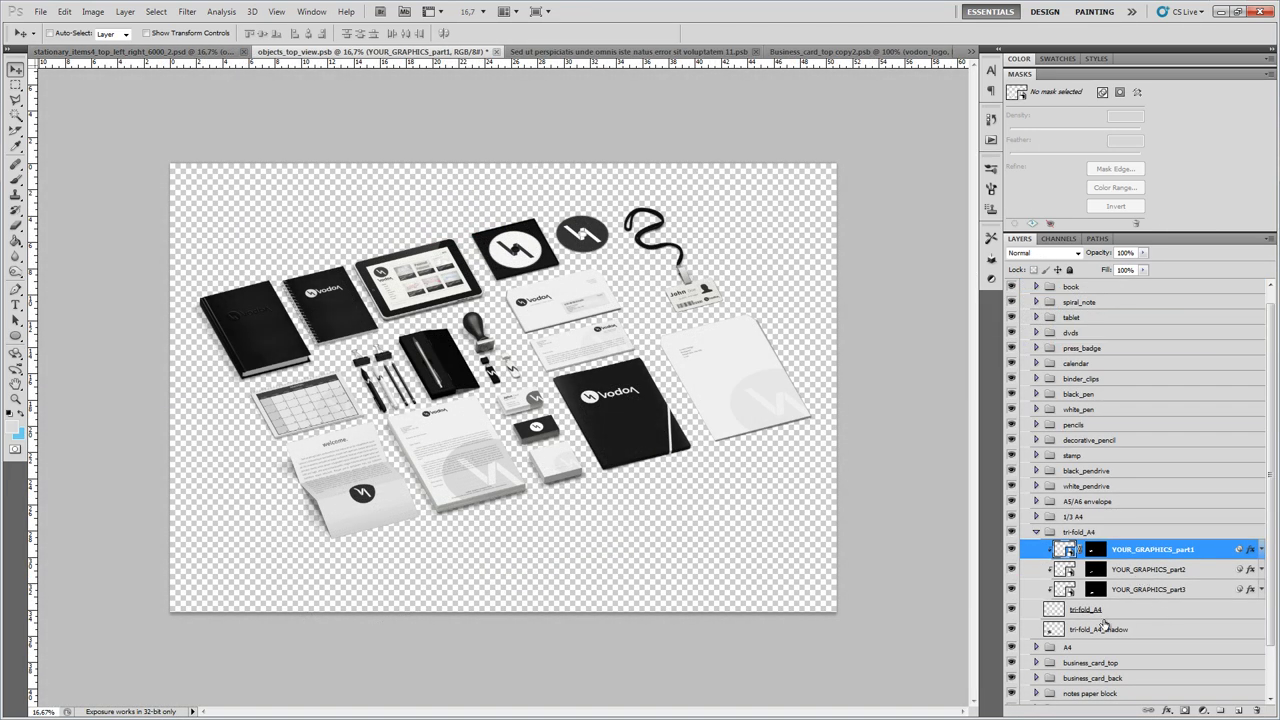
- Select the tri-fold_A4 YOUR_GRAPHICS_part1 layer at 100% and pan to the brochure
left_click(1105, 626)
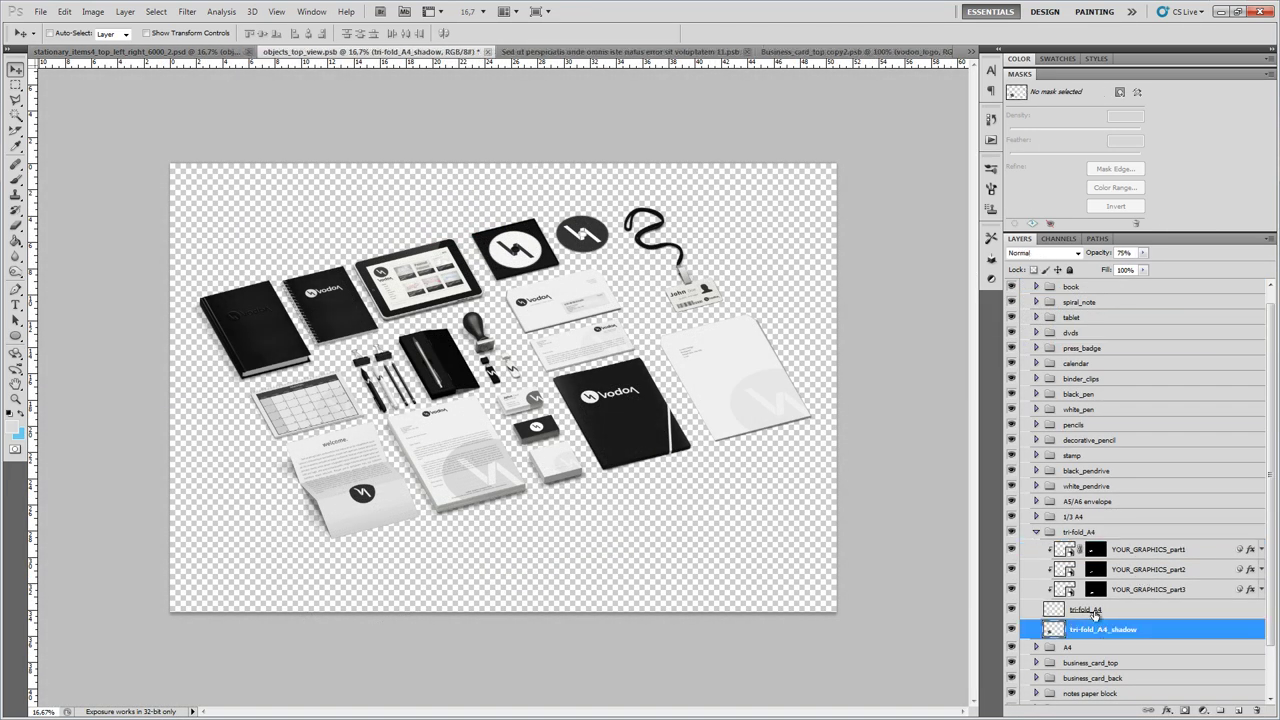
left_click(1097, 612)
left_click(1165, 553)
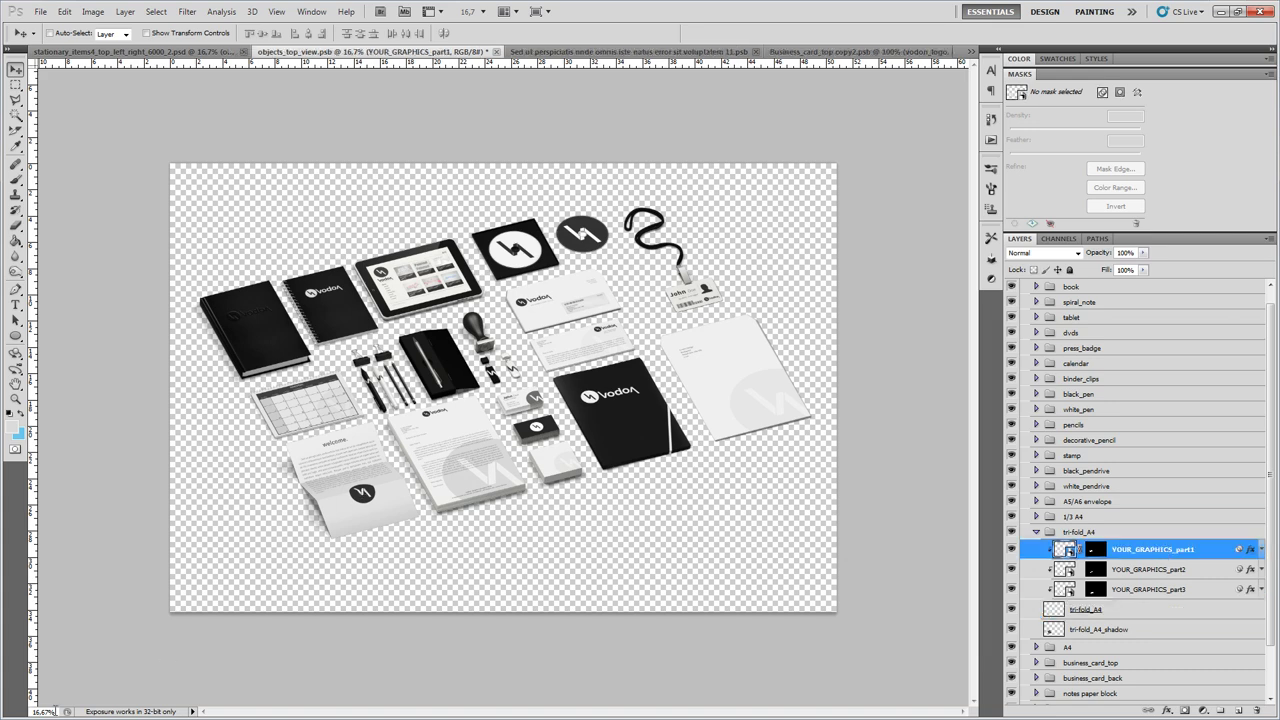
type("100")
key("Return")
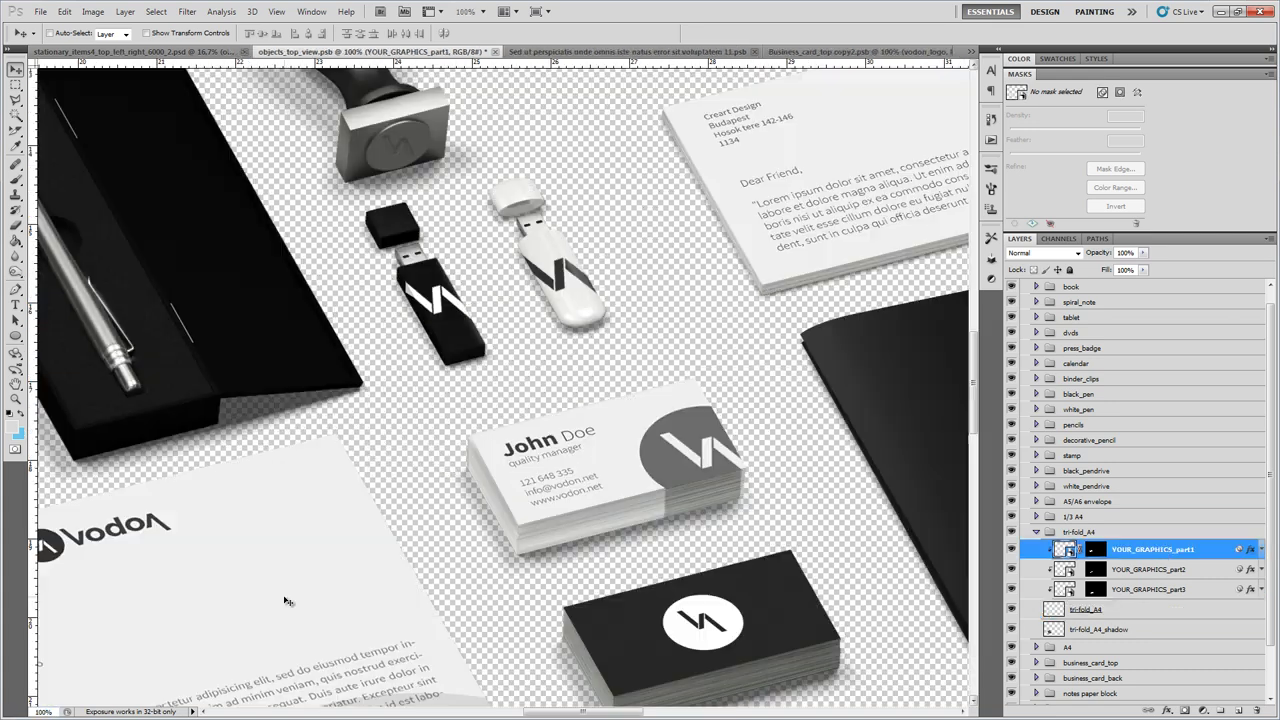
left_click_drag(283, 600, 775, 346)
mouse_move(419, 404)
left_mouse_down()
mouse_move(737, 357)
mouse_move(871, 286)
left_mouse_up()
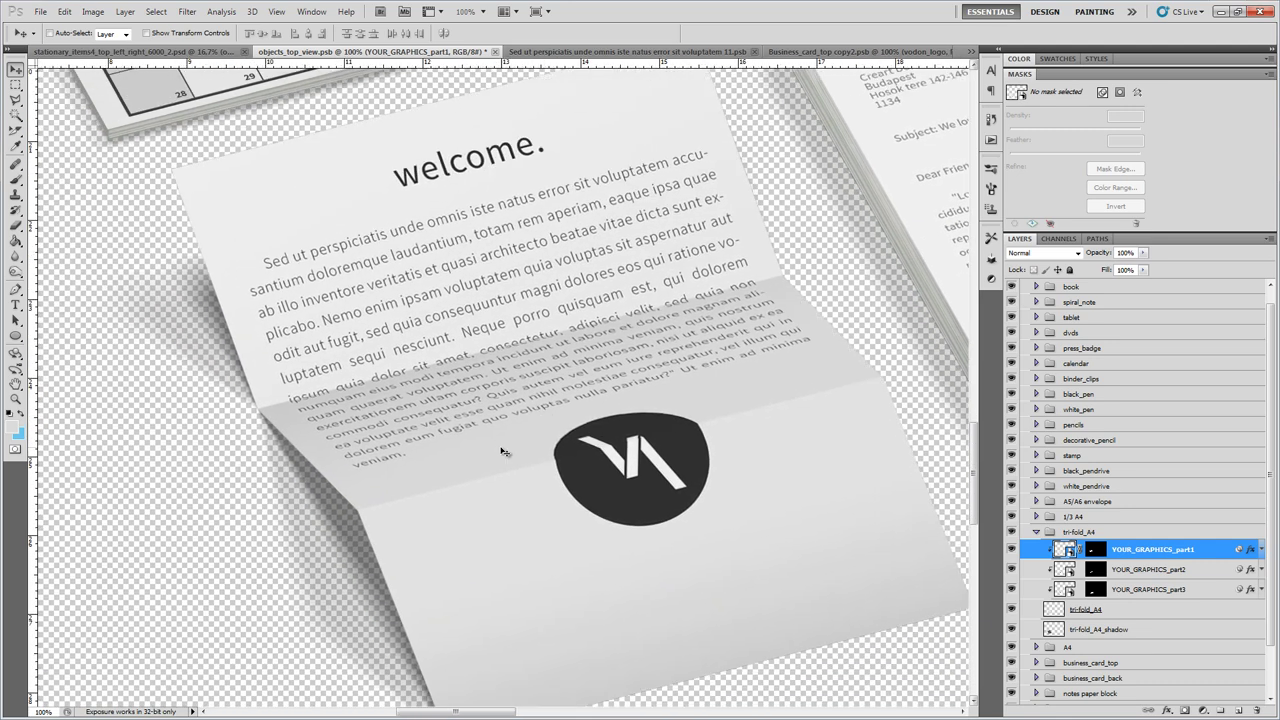
- Set the zoom to 75% and open the YOUR_GRAPHICS_part1 smart object
type("75")
key("Return")
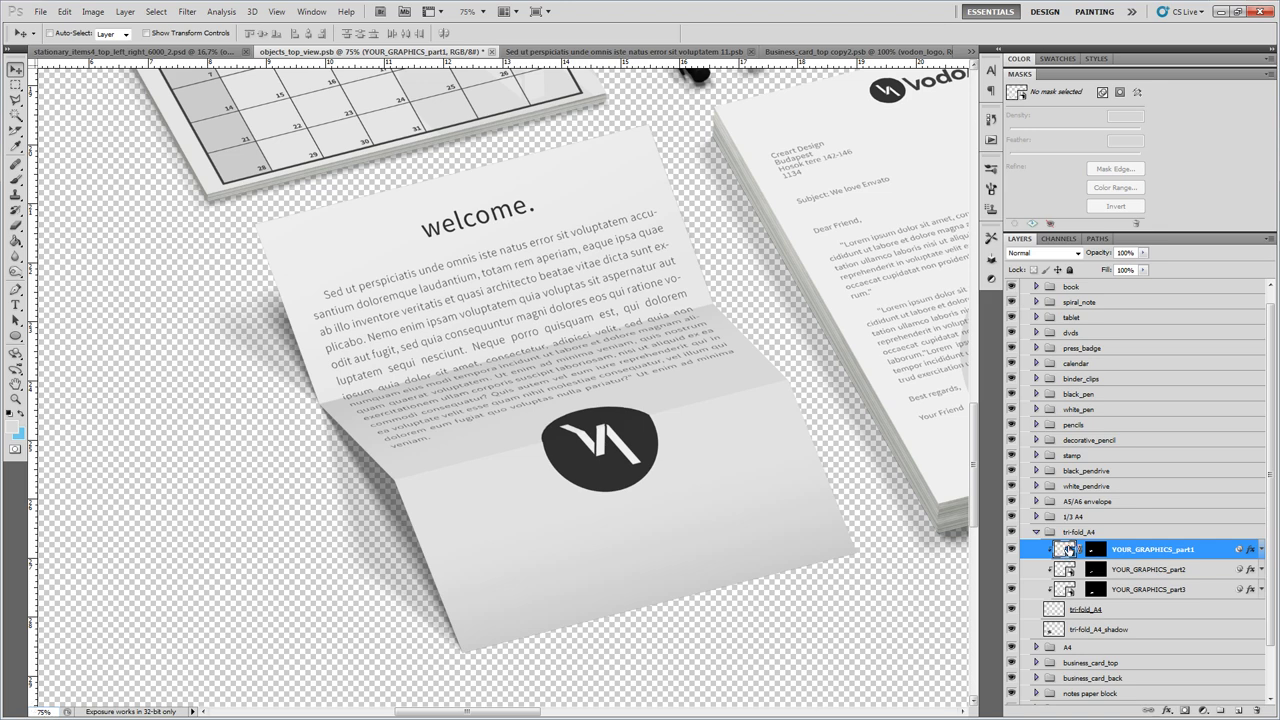
double_click(1069, 550)
key("Return")
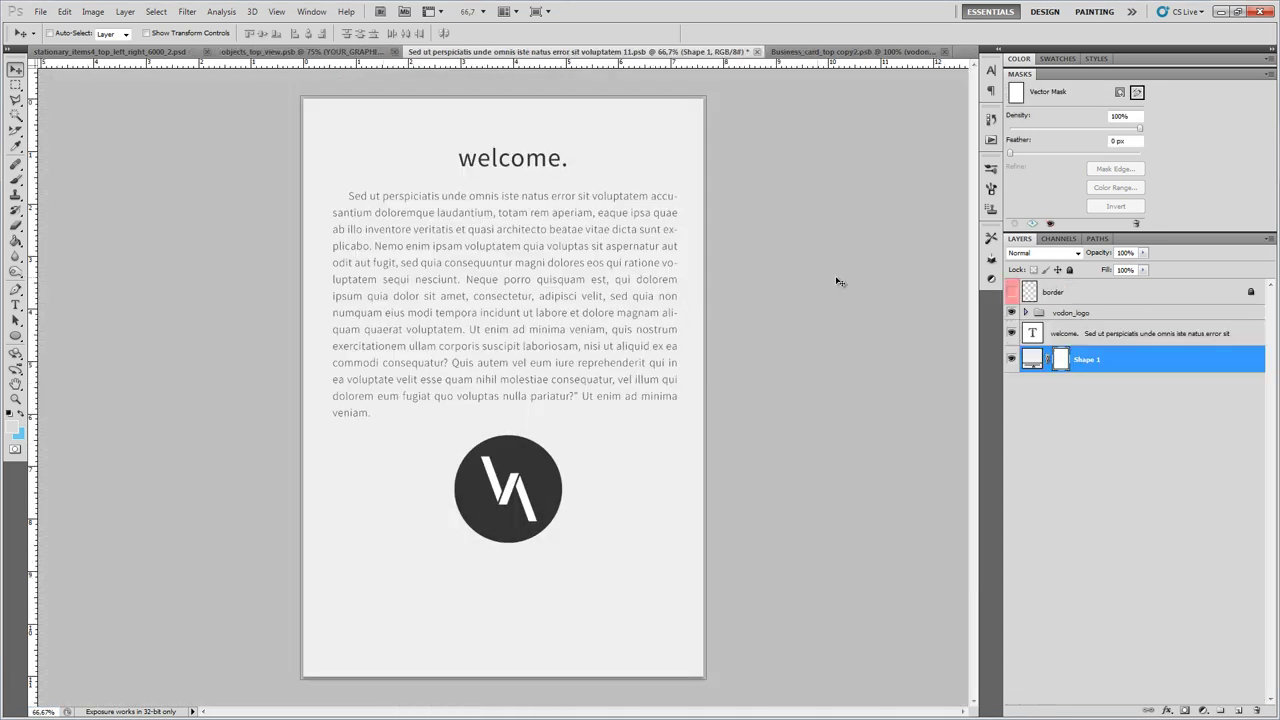
- Duplicate the welcome text layer, move the copy down the page, and trim its extra text
left_click(1074, 332)
right_click(1074, 332)
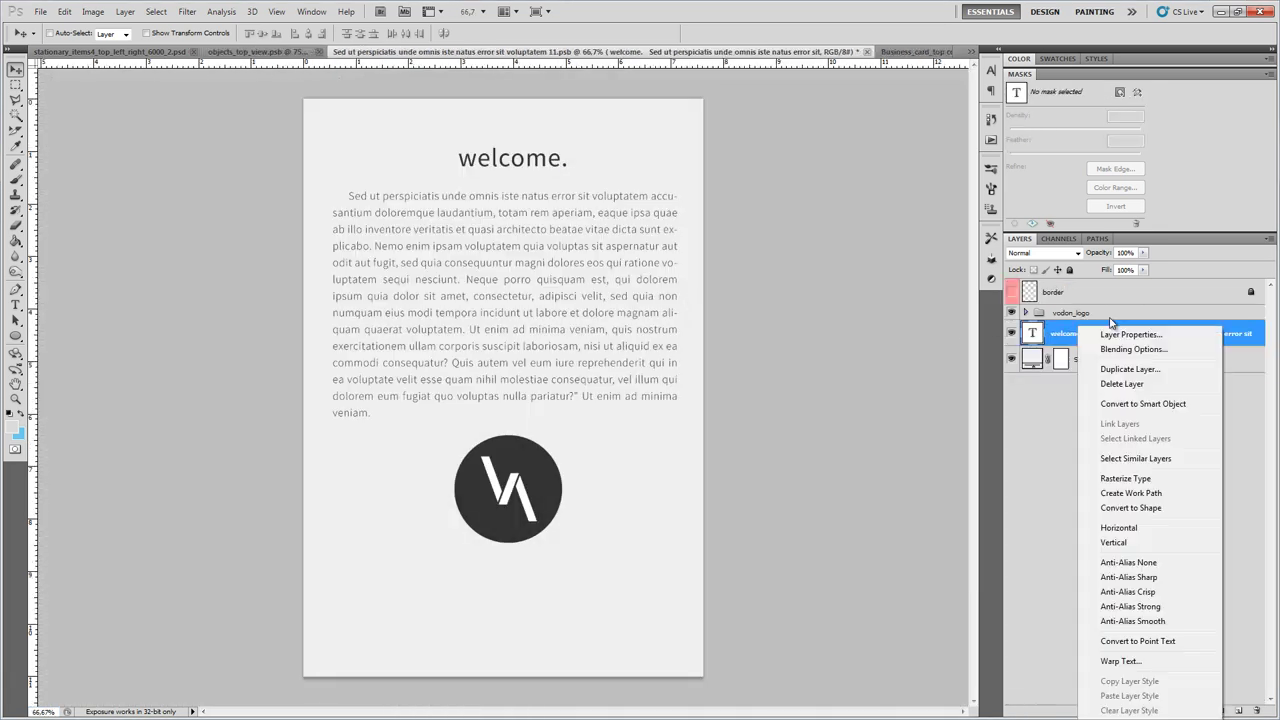
left_click(1110, 372)
key("Return")
left_click_drag(520, 258, 502, 521)
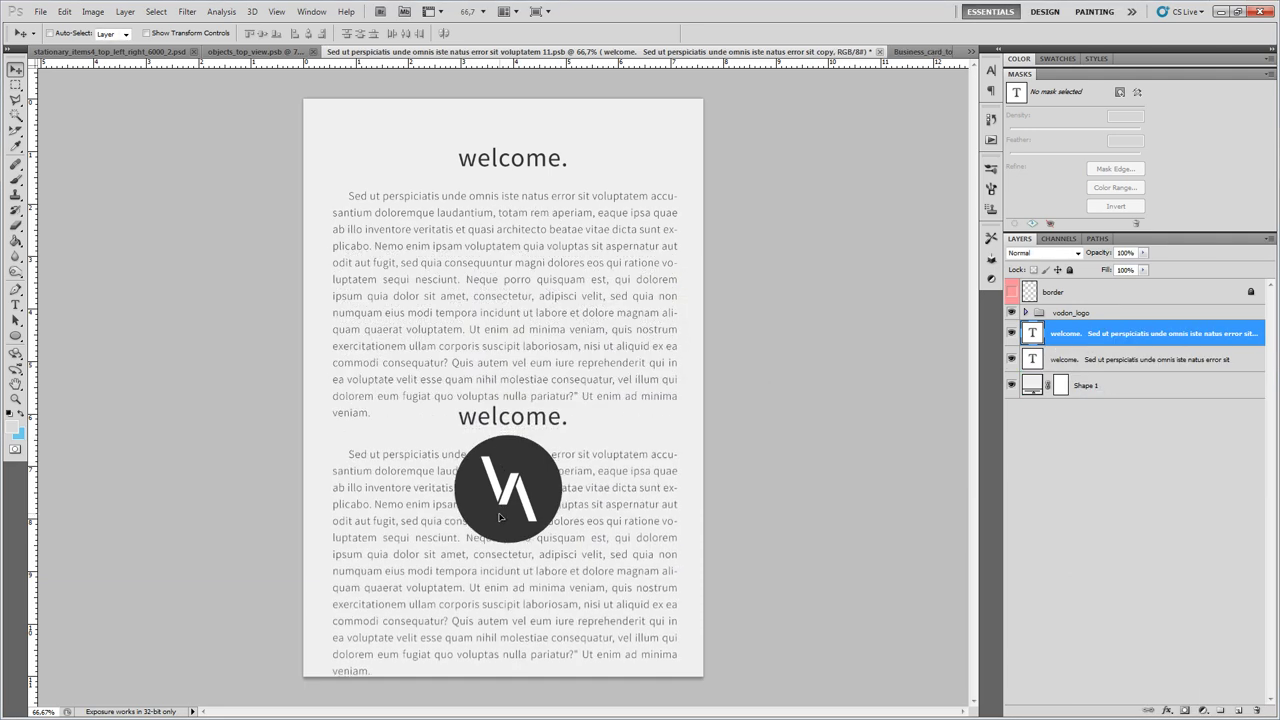
key("t")
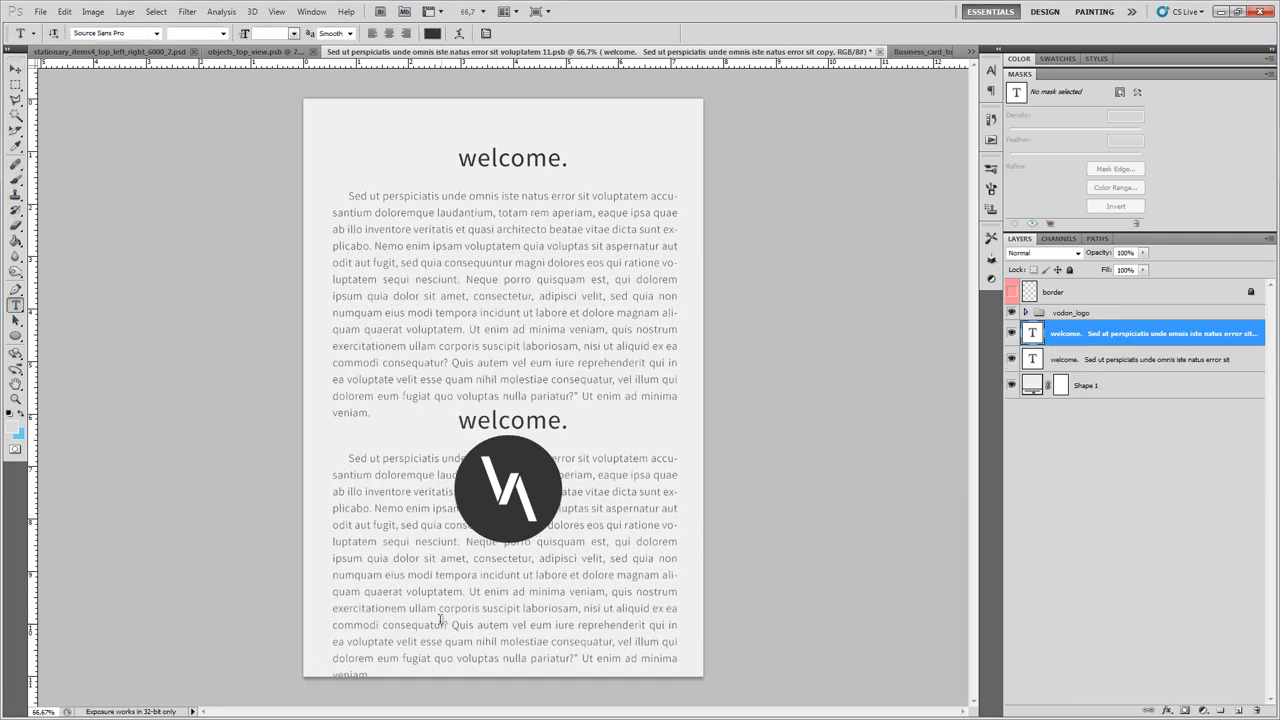
key("ctrl+shift+End")
key("Delete")
key("ctrl+Return")
key("v")
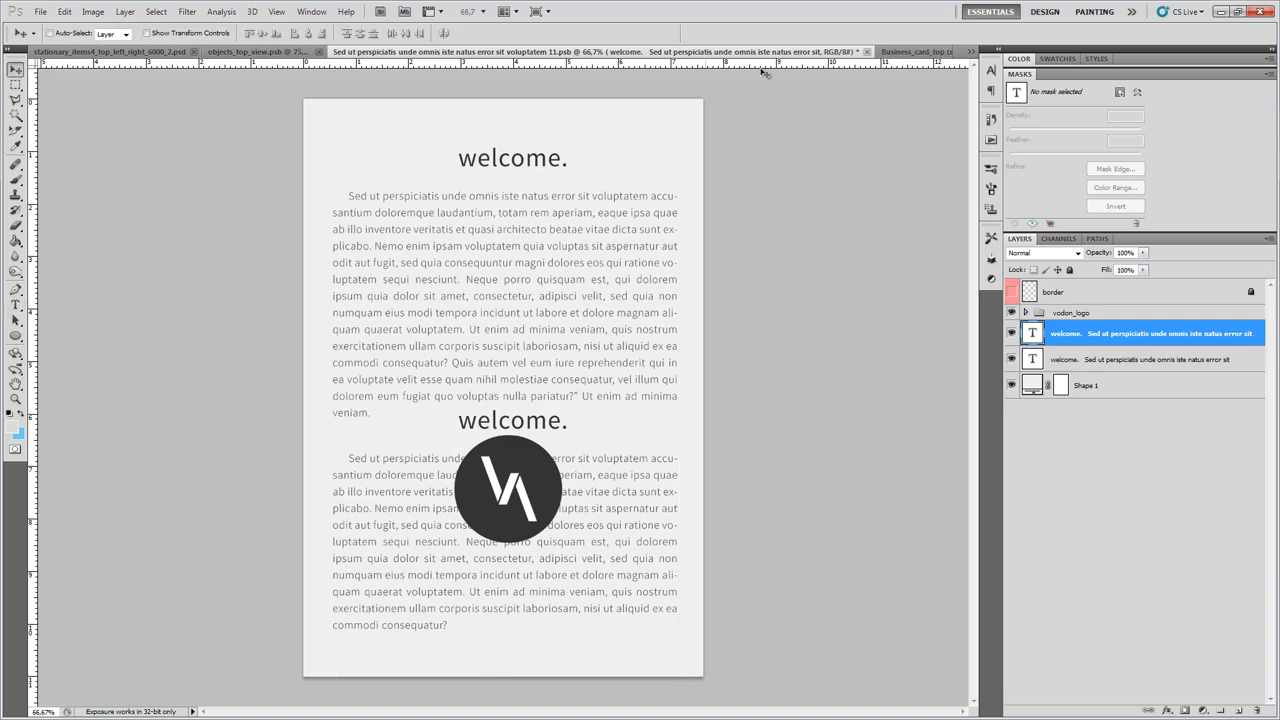
- Save the letter design into the mockup, close it, and collapse the tri-fold_A4 group
left_click_drag(828, 55, 940, 74)
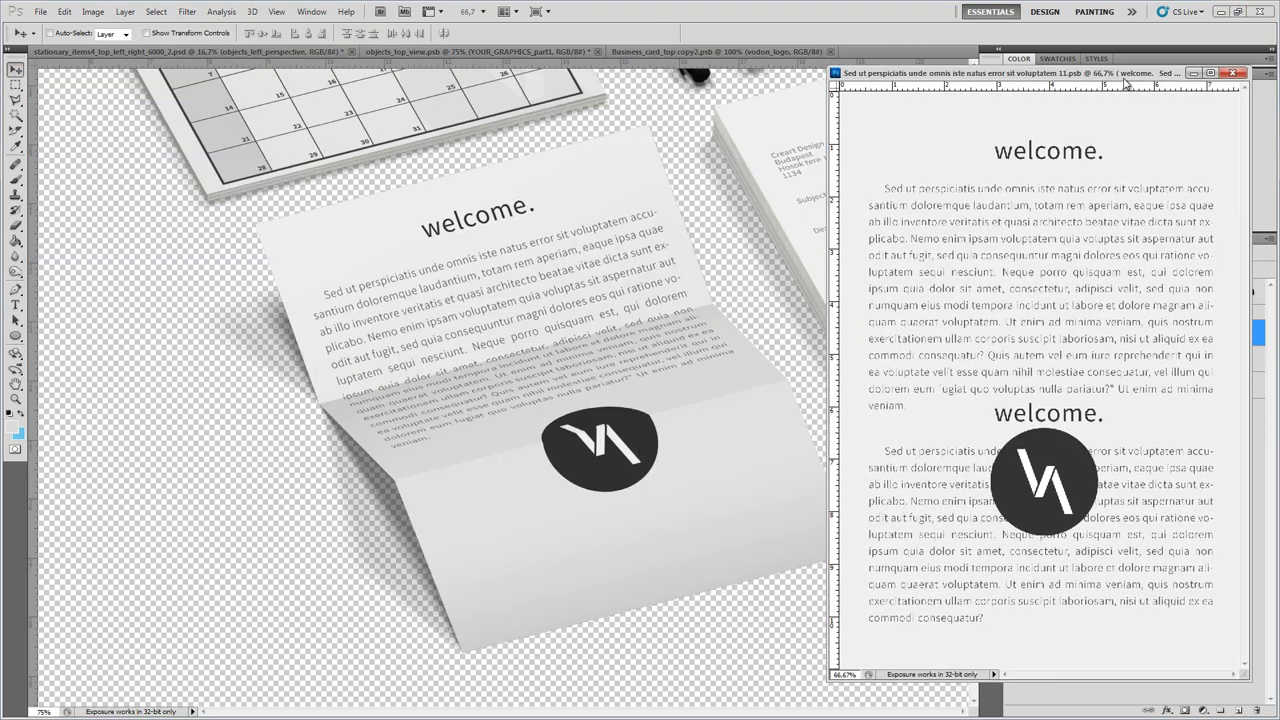
left_click(40, 11)
left_click(60, 208)
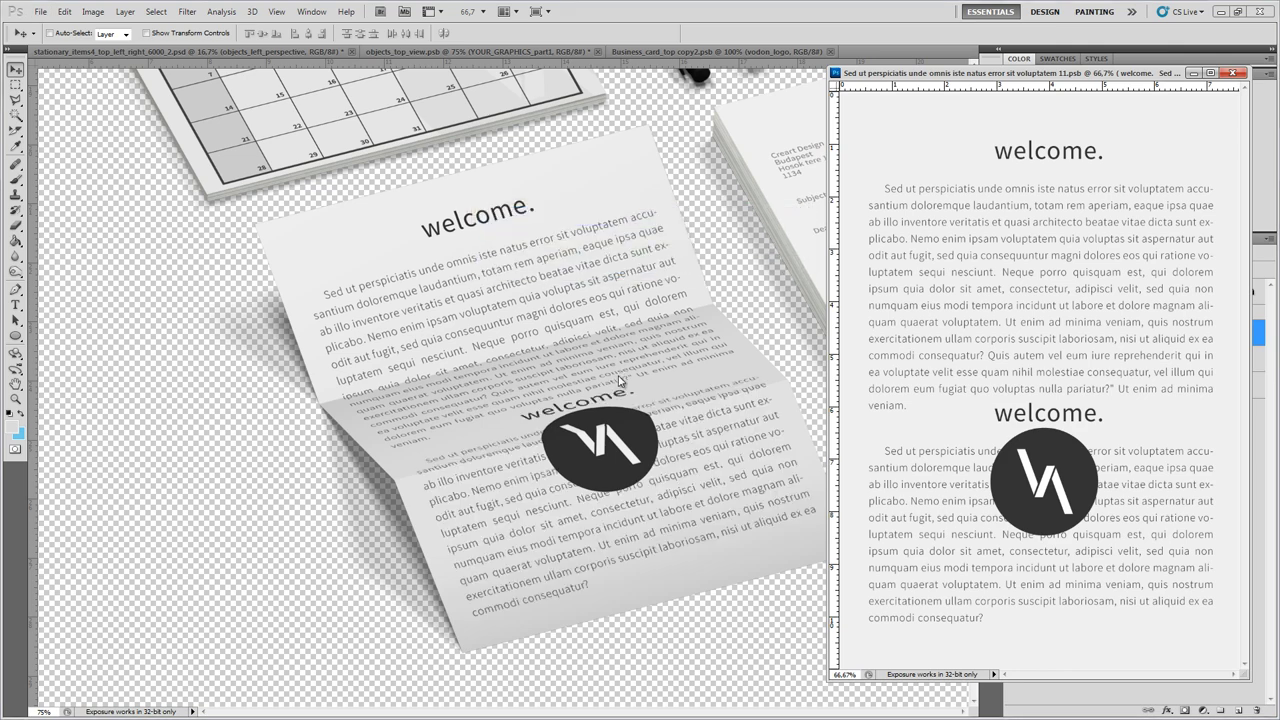
left_click(1233, 73)
left_click(1036, 547)
- View the right-perspective scene, then the top-view mockups instead of the left one
left_click(1026, 287)
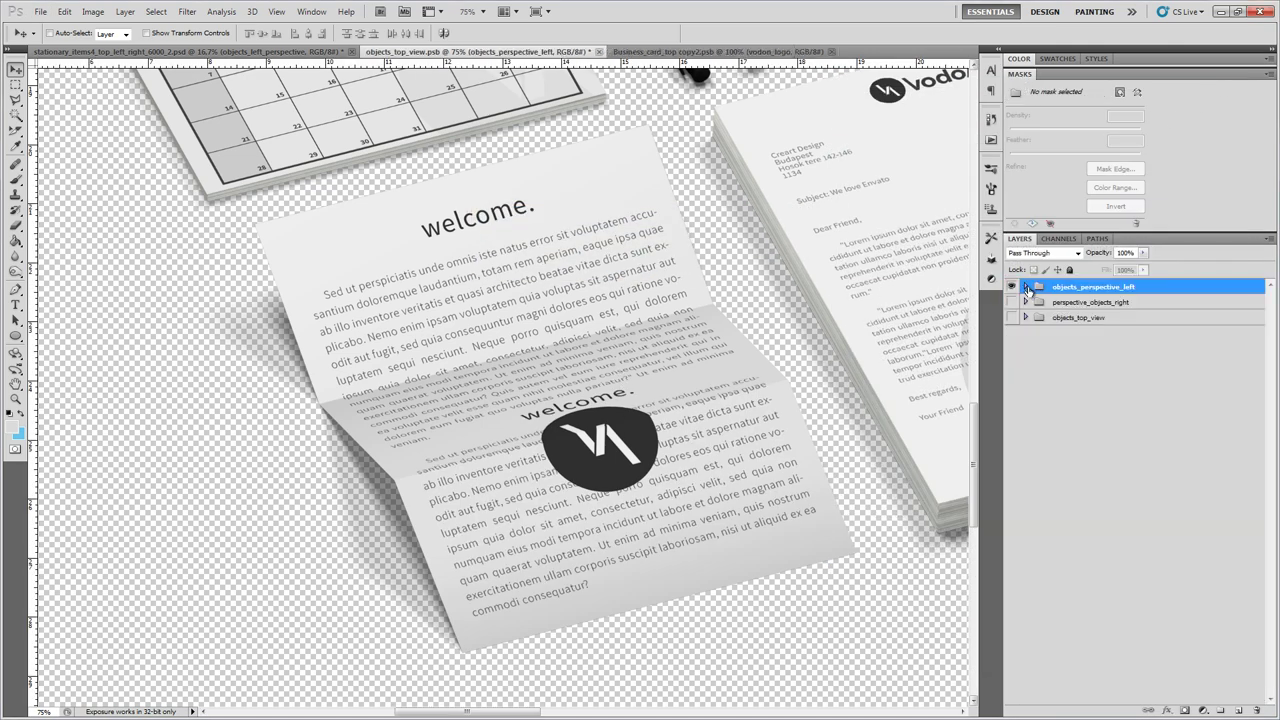
left_click(1012, 287)
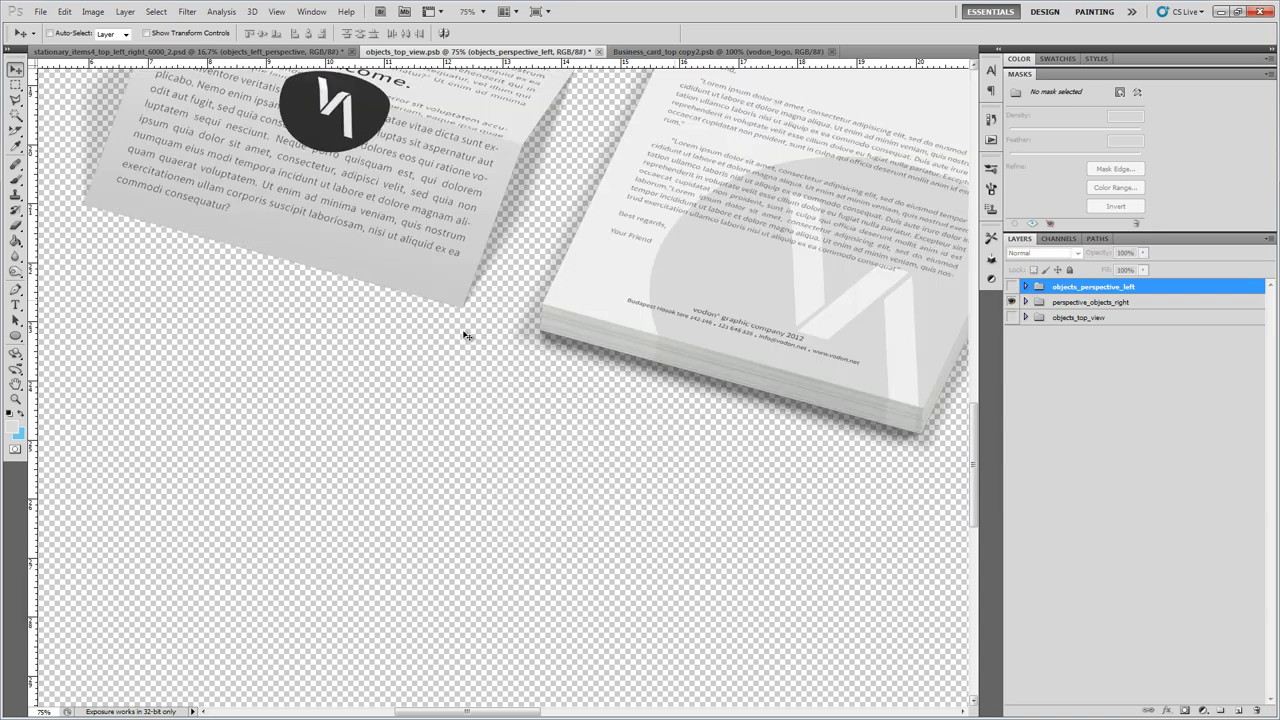
scroll(466, 340, "up", 3)
scroll(463, 420, "up", 2)
scroll(466, 449, "up", 1)
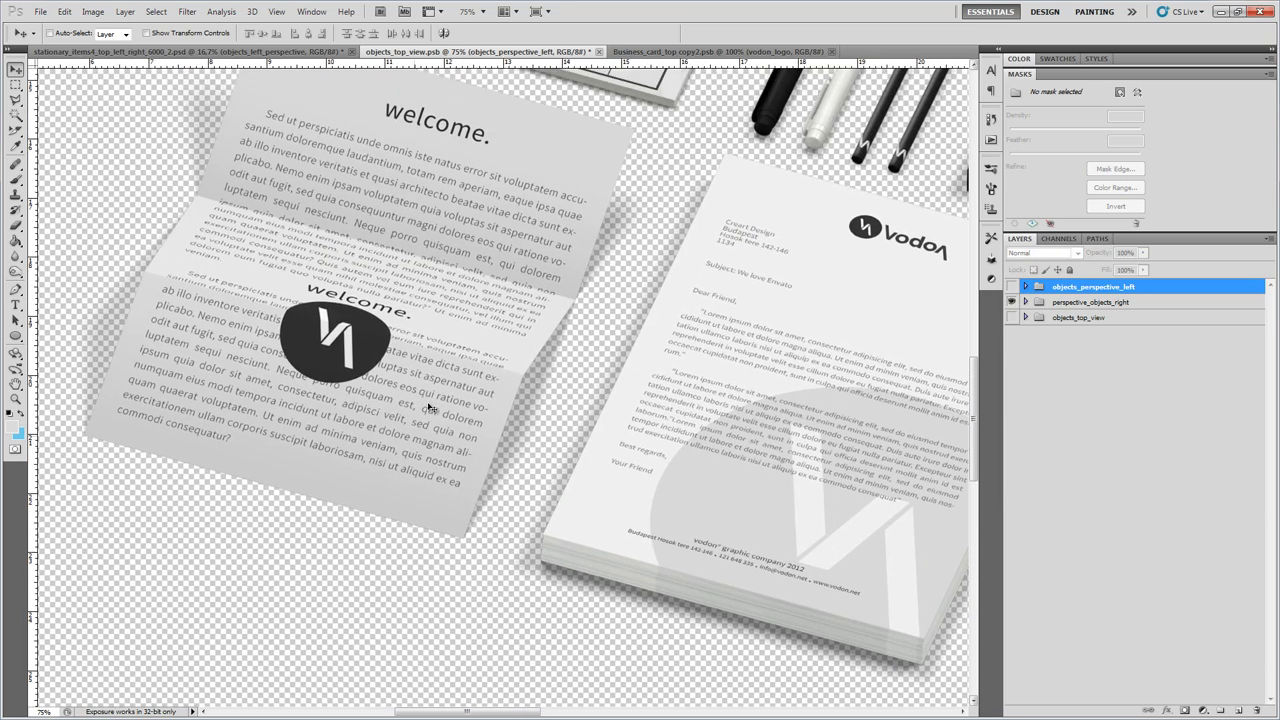
left_click(1012, 302)
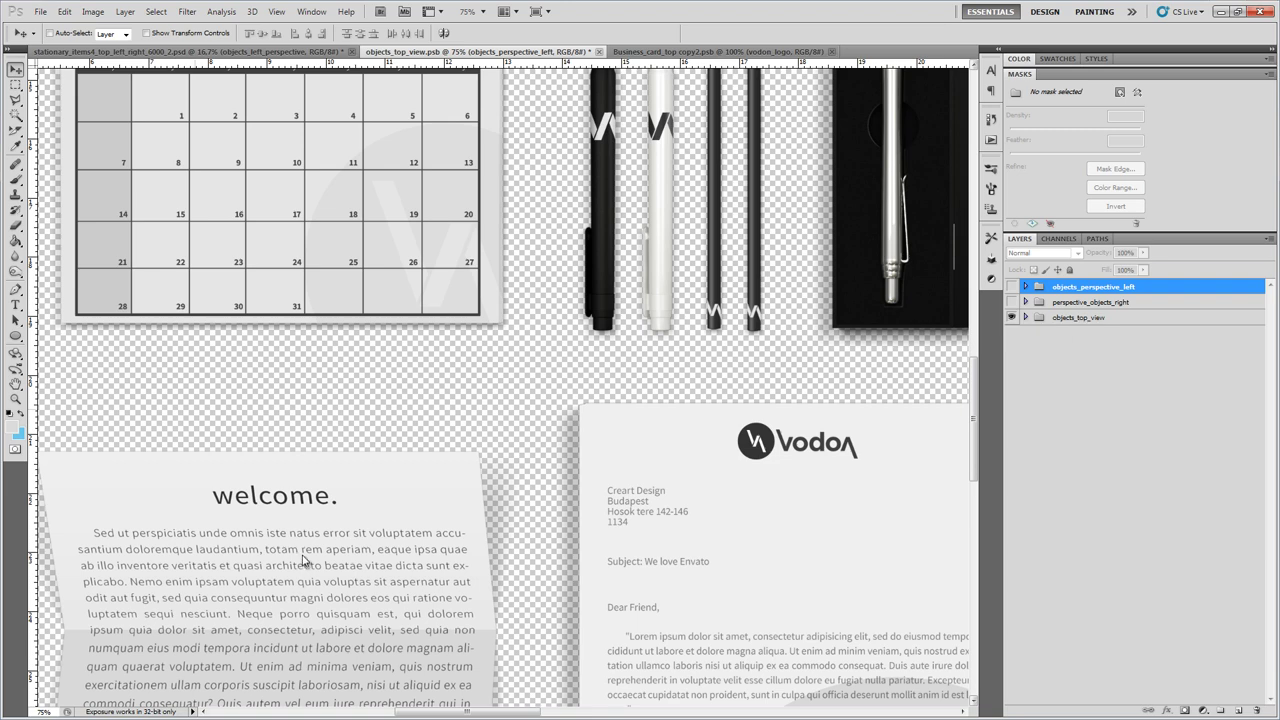
mouse_move(378, 458)
left_mouse_down()
mouse_move(372, 98)
mouse_move(483, 98)
left_mouse_up()
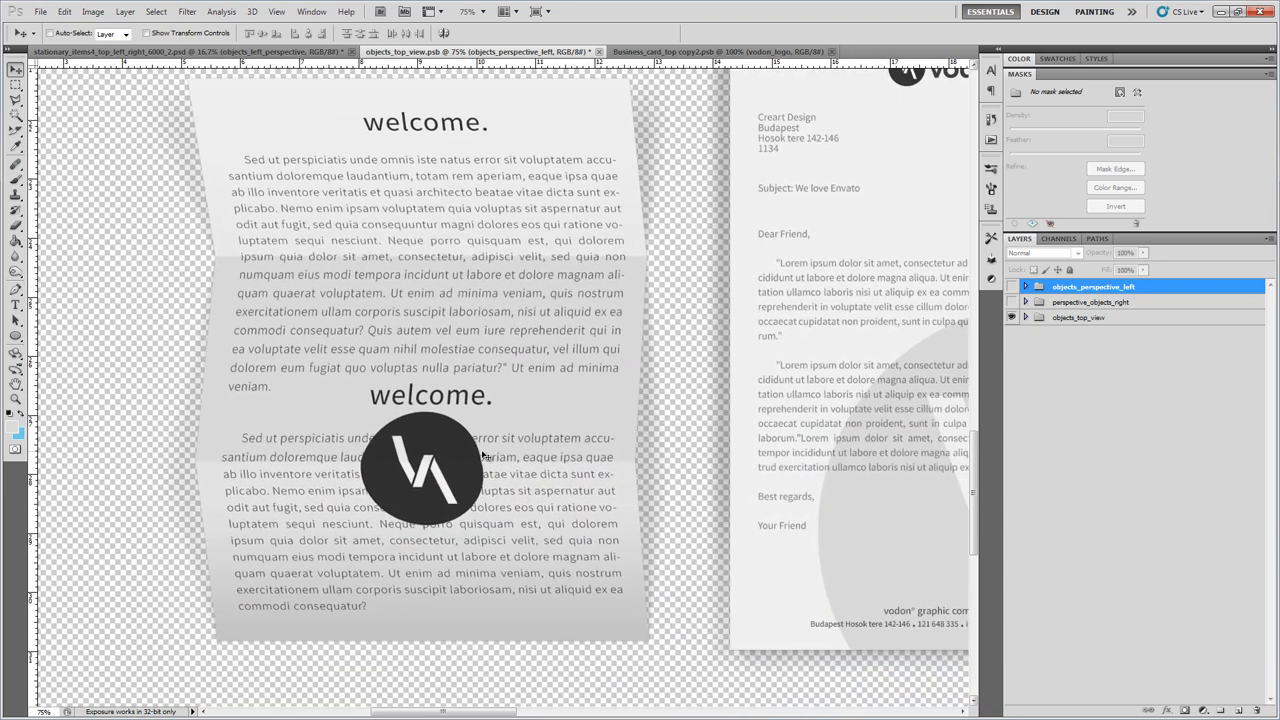
- Show the left-perspective scene again, pan to the business cards, and expand objects_perspective_left
left_click(1012, 288, "alt")
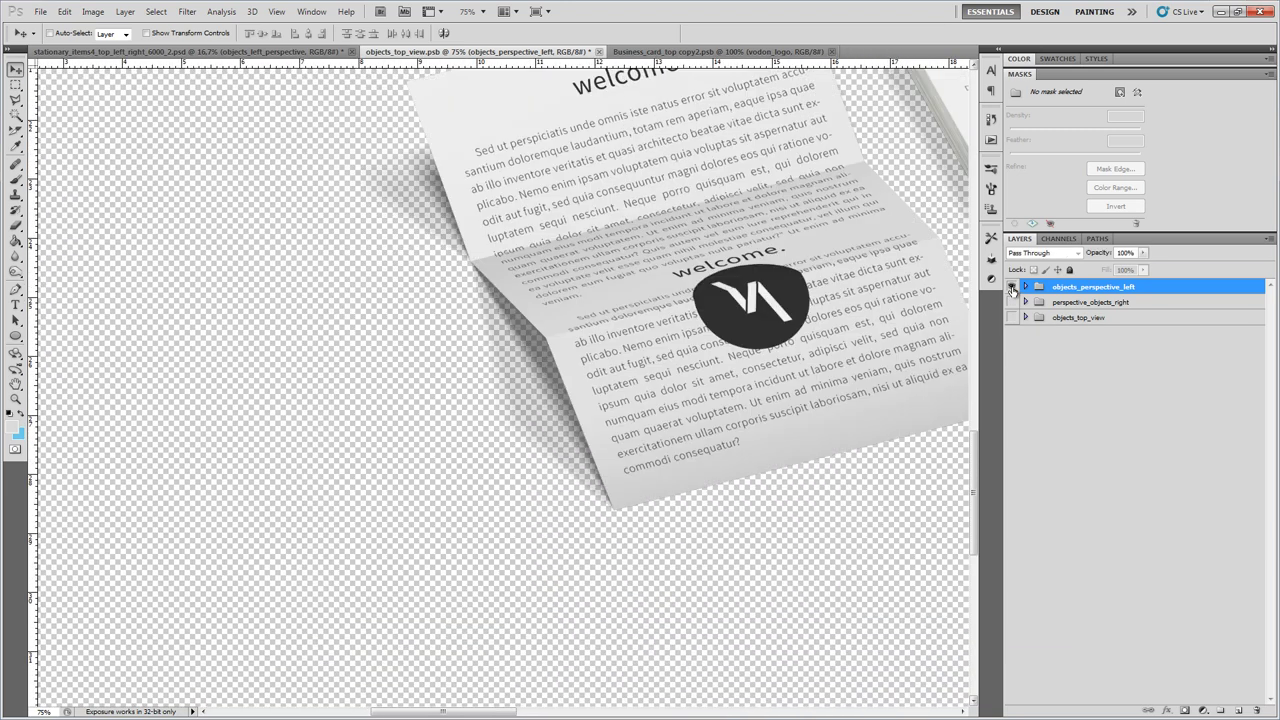
left_click_drag(749, 155, 557, 295)
left_click_drag(780, 290, 380, 540)
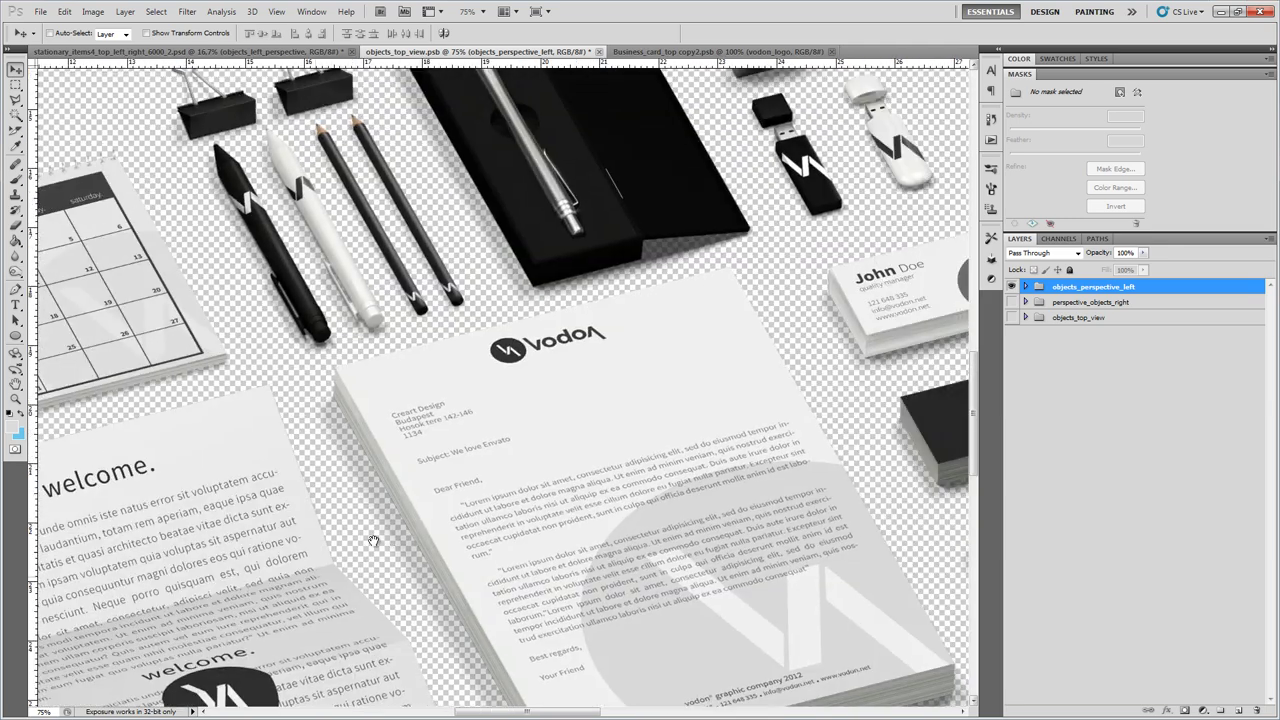
mouse_move(618, 437)
left_mouse_down()
mouse_move(648, 345)
mouse_move(320, 385)
left_mouse_up()
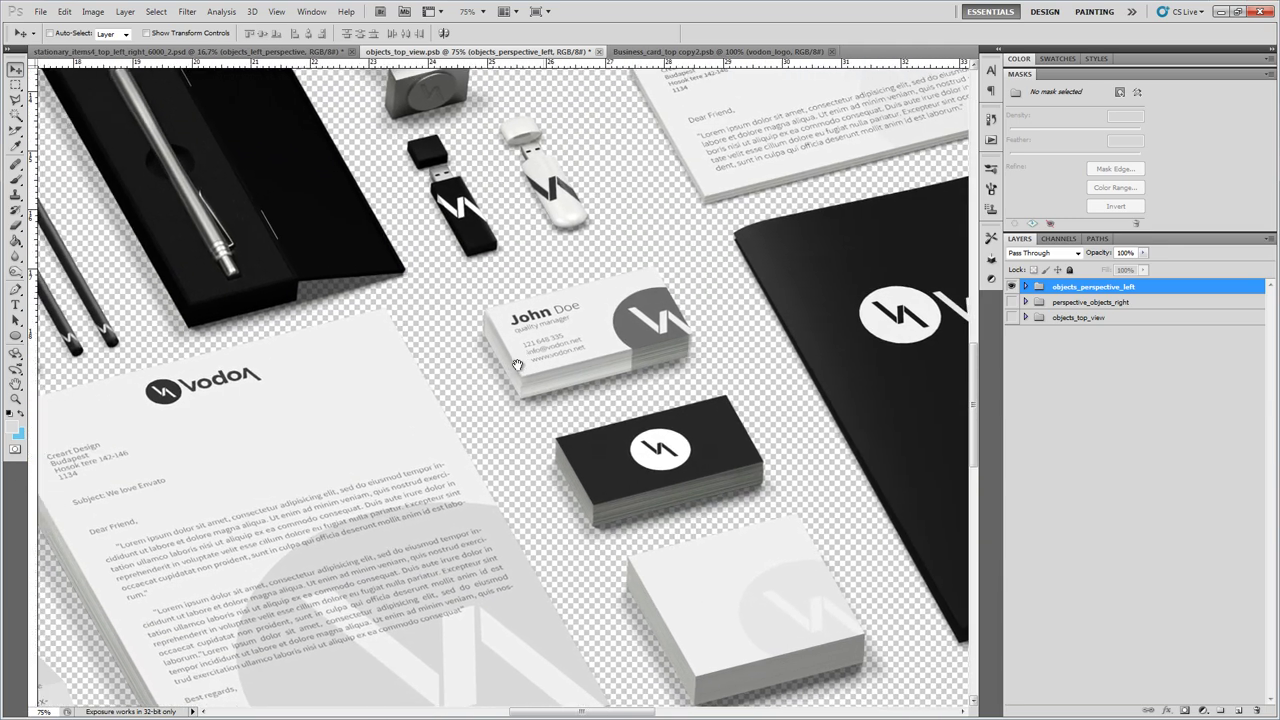
left_click(1027, 290)
- Open the business_card_top YOUR_DESIGN smart object for editing
left_click(1036, 532)
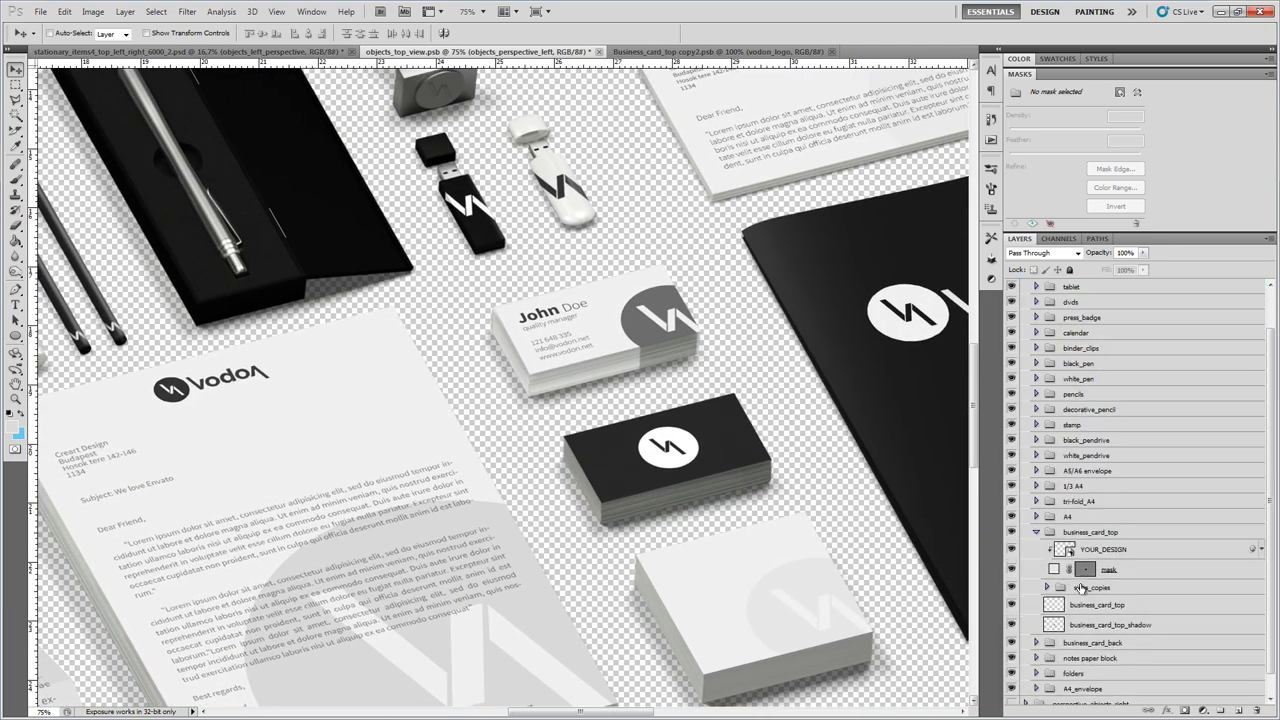
scroll(1099, 556, "down", 1)
left_click(1103, 605)
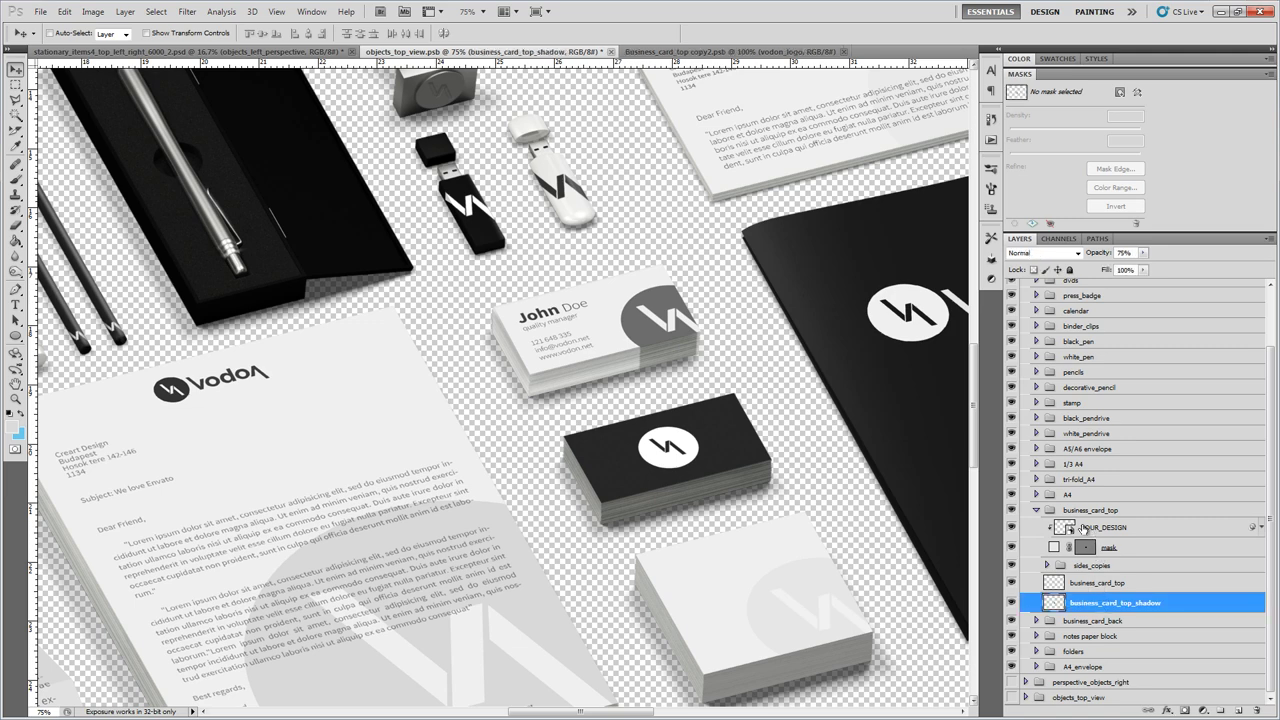
double_click(1066, 527)
left_click(691, 297)
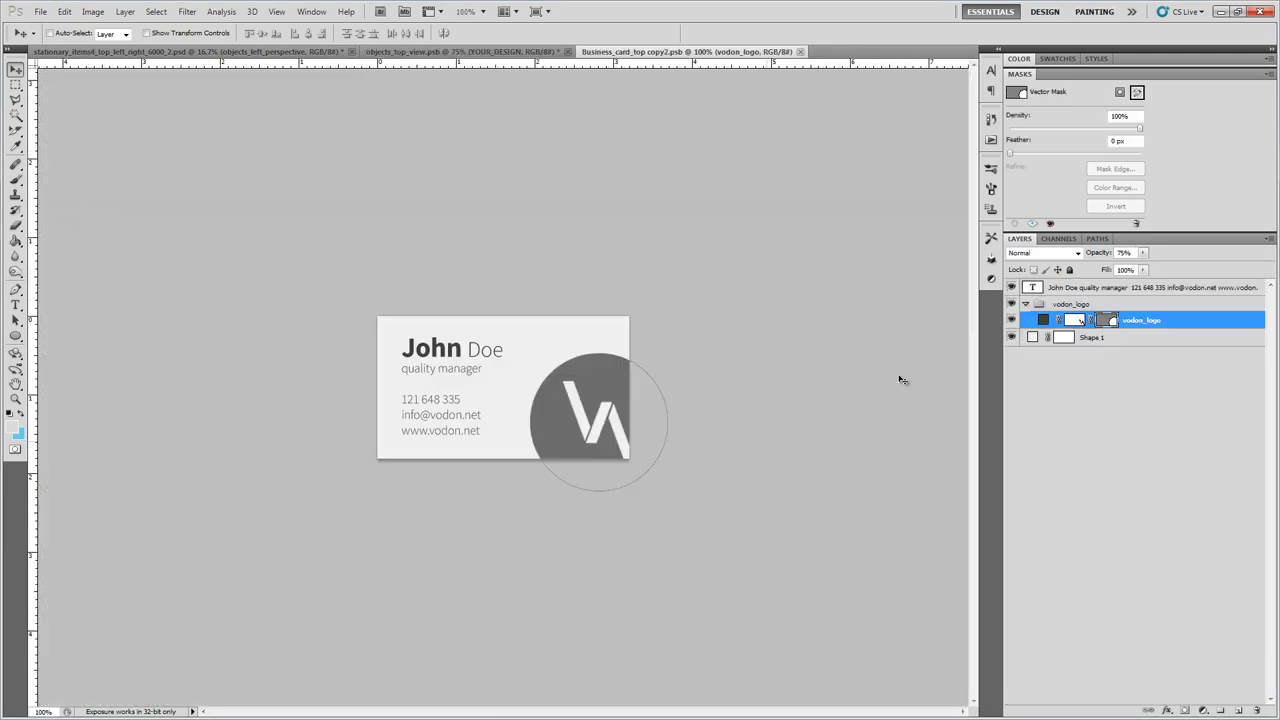
- Duplicate vodon_logo, hide the original, and shrink the copy into the card's bottom-left corner
left_click(1011, 320)
right_click(1134, 318)
left_click(1171, 371)
left_click(1011, 320)
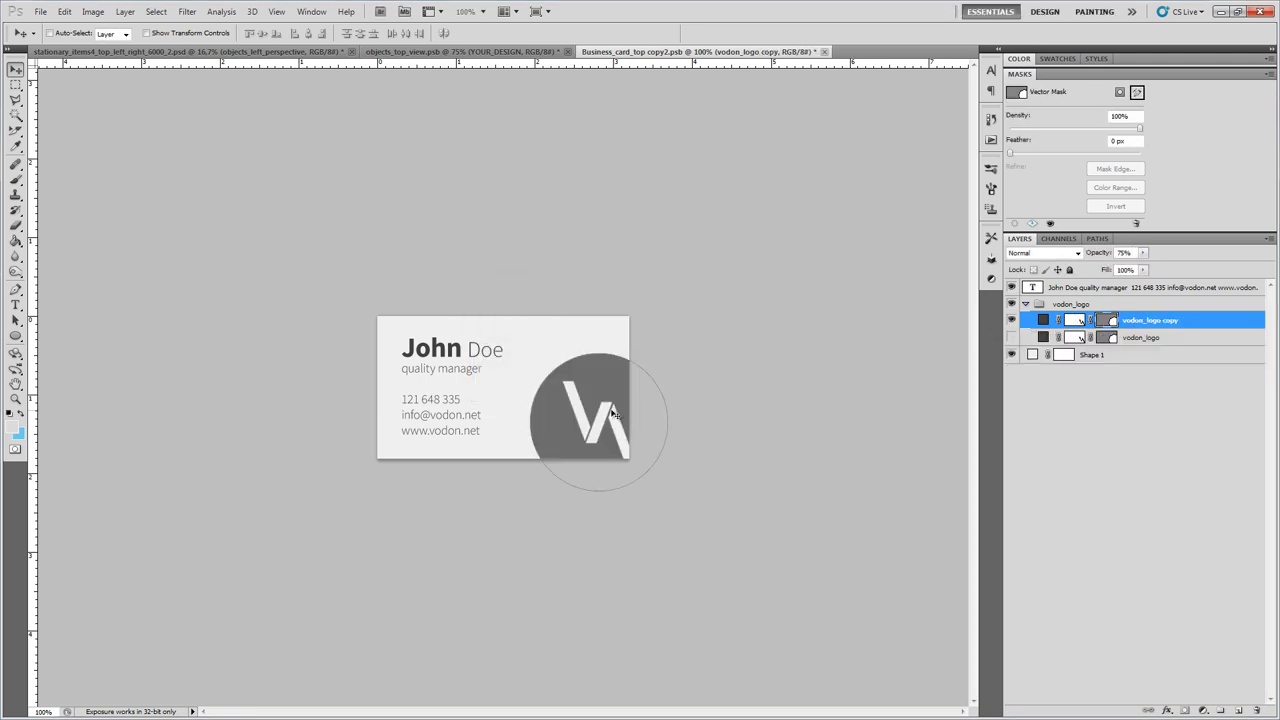
left_click_drag(614, 413, 450, 385)
key("ctrl+t")
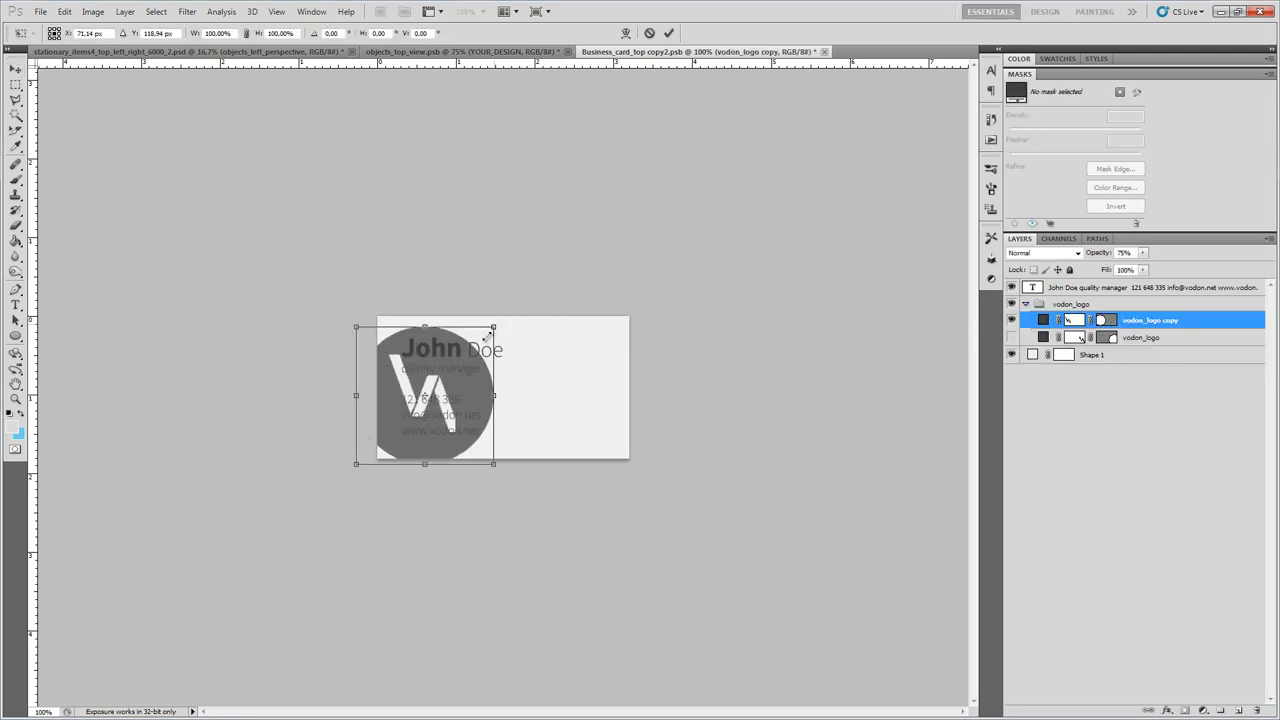
left_click_drag(486, 329, 472, 358)
key("Return")
mouse_move(430, 398)
left_mouse_down()
mouse_move(401, 395)
mouse_move(399, 432)
left_mouse_up()
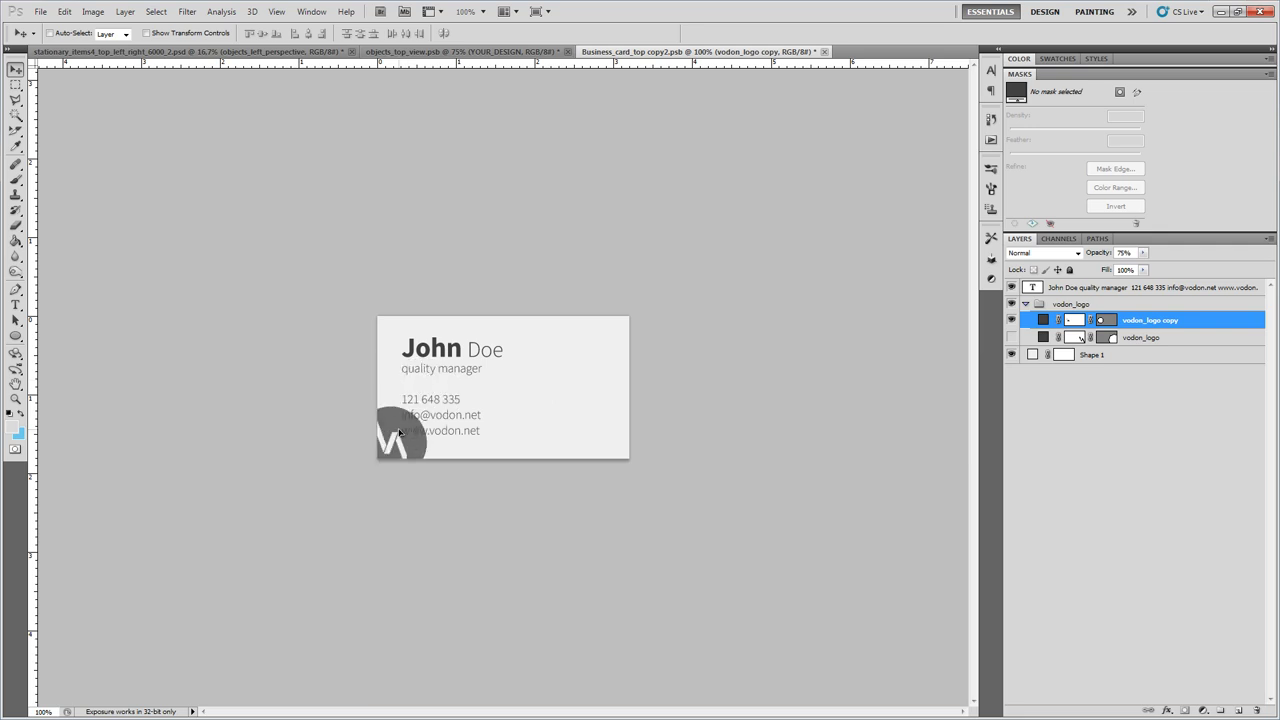
- Shift the card's text layer right and float the design window beside the mockup
left_click(1109, 289)
left_click_drag(514, 354, 594, 351)
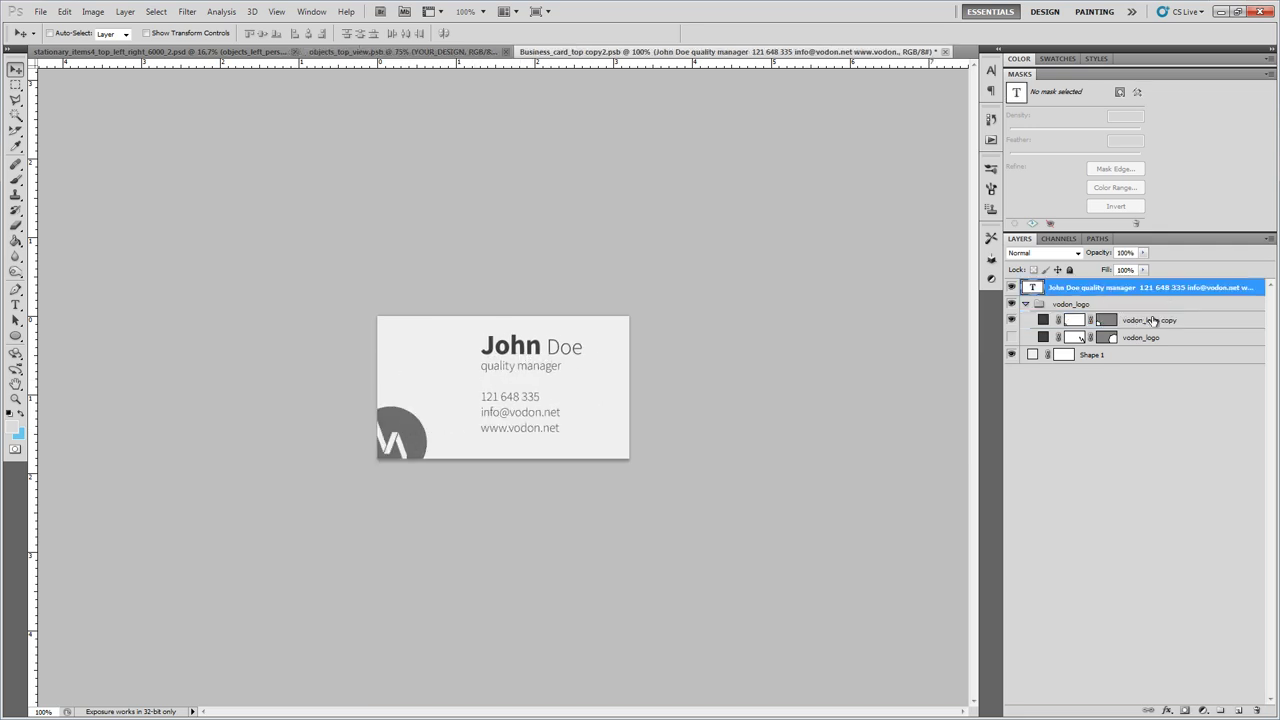
left_click_drag(945, 55, 400, 107)
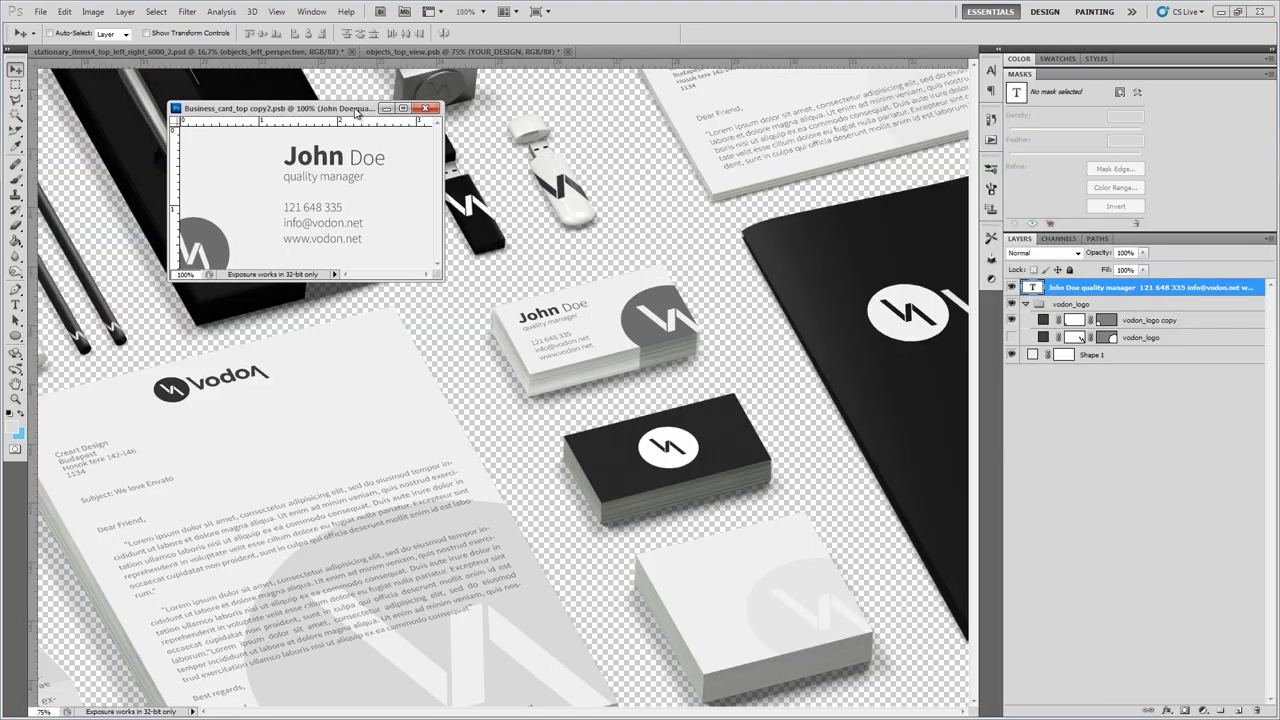
- Save and close the business card design, then check the card in the objects_top_view mockup
left_click(36, 14)
left_click(200, 201)
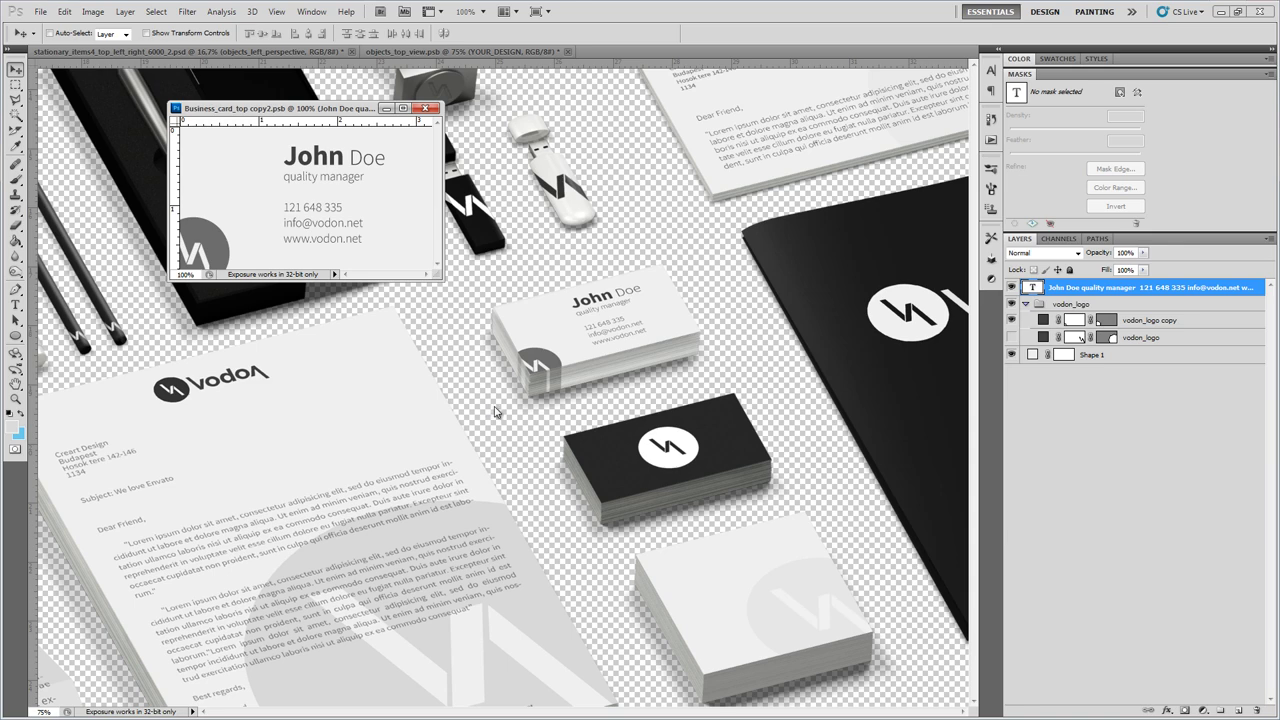
left_click(425, 108)
left_click(1025, 287)
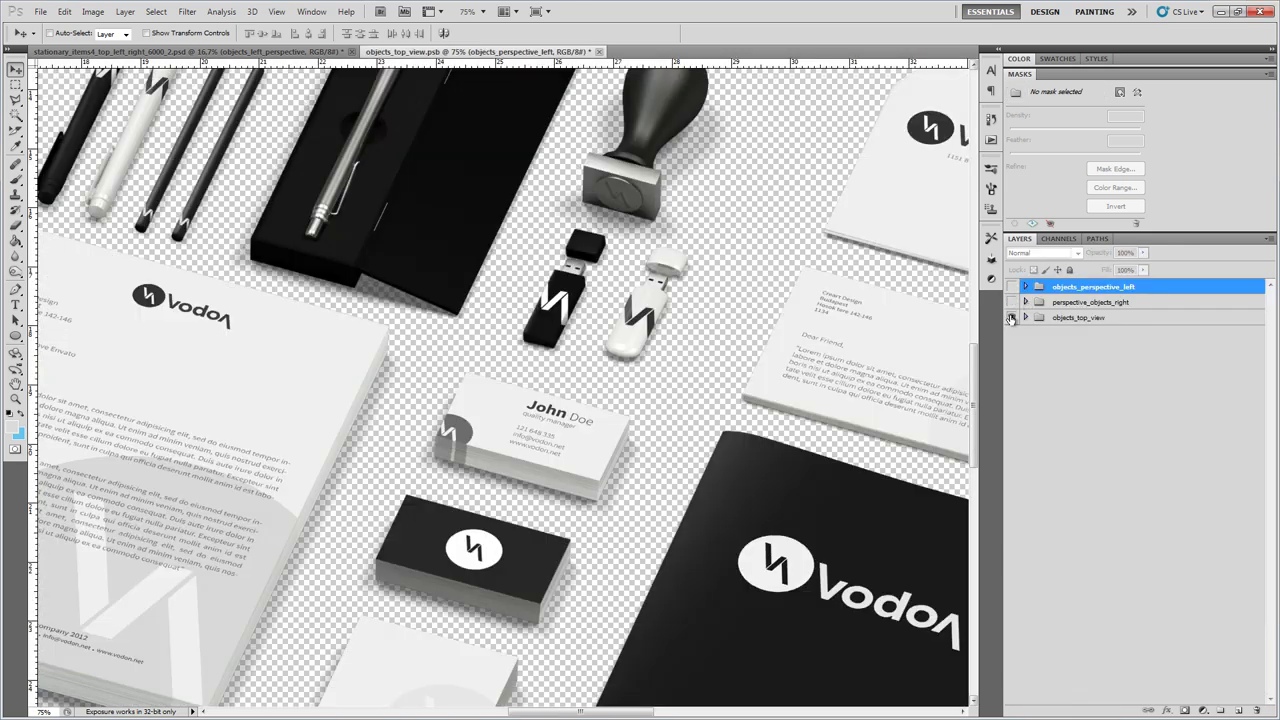
left_click(1011, 318)
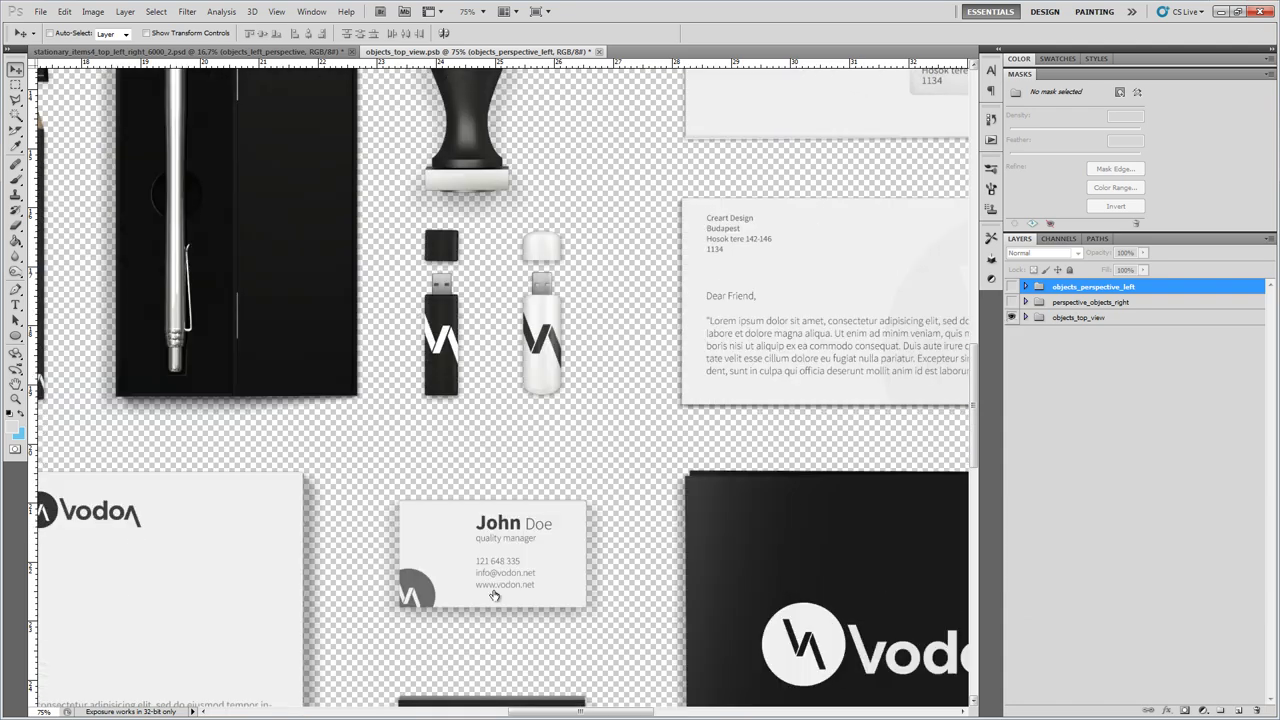
left_click_drag(525, 551, 563, 505)
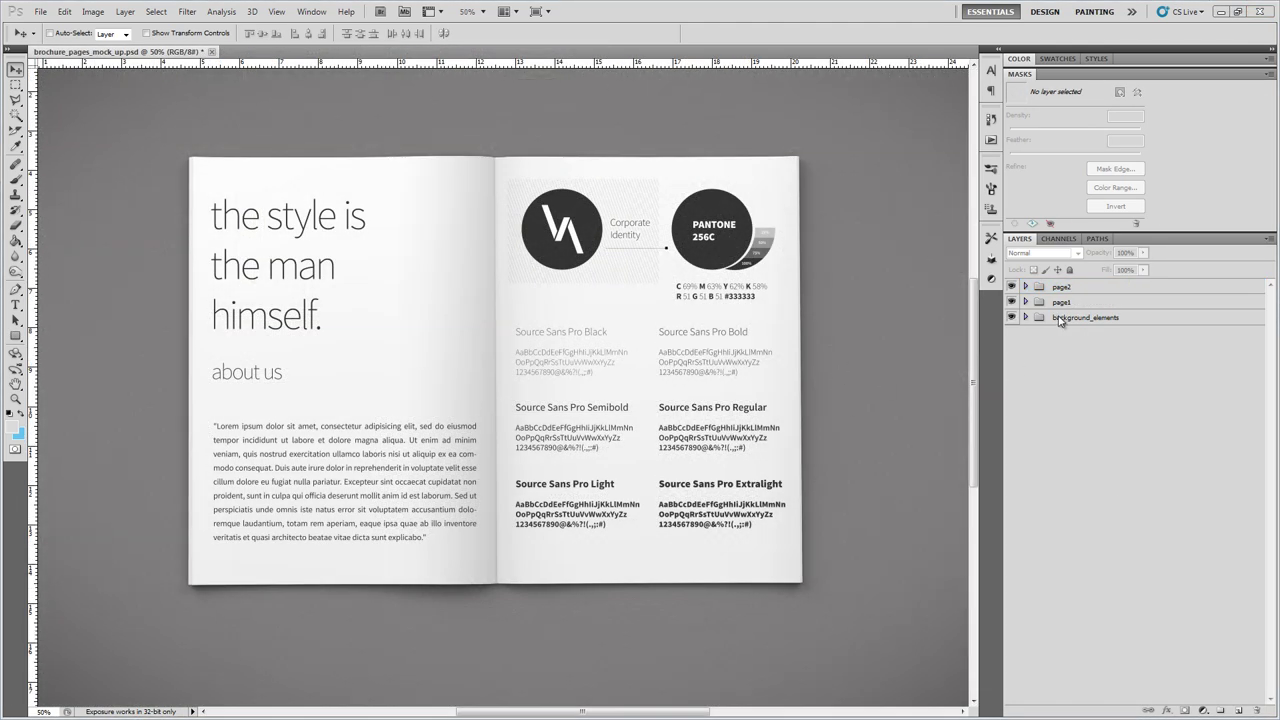
- Inspect the brochure page groups and select the black_colors, logo and fonts layers
left_click(1025, 301)
left_click(1025, 441)
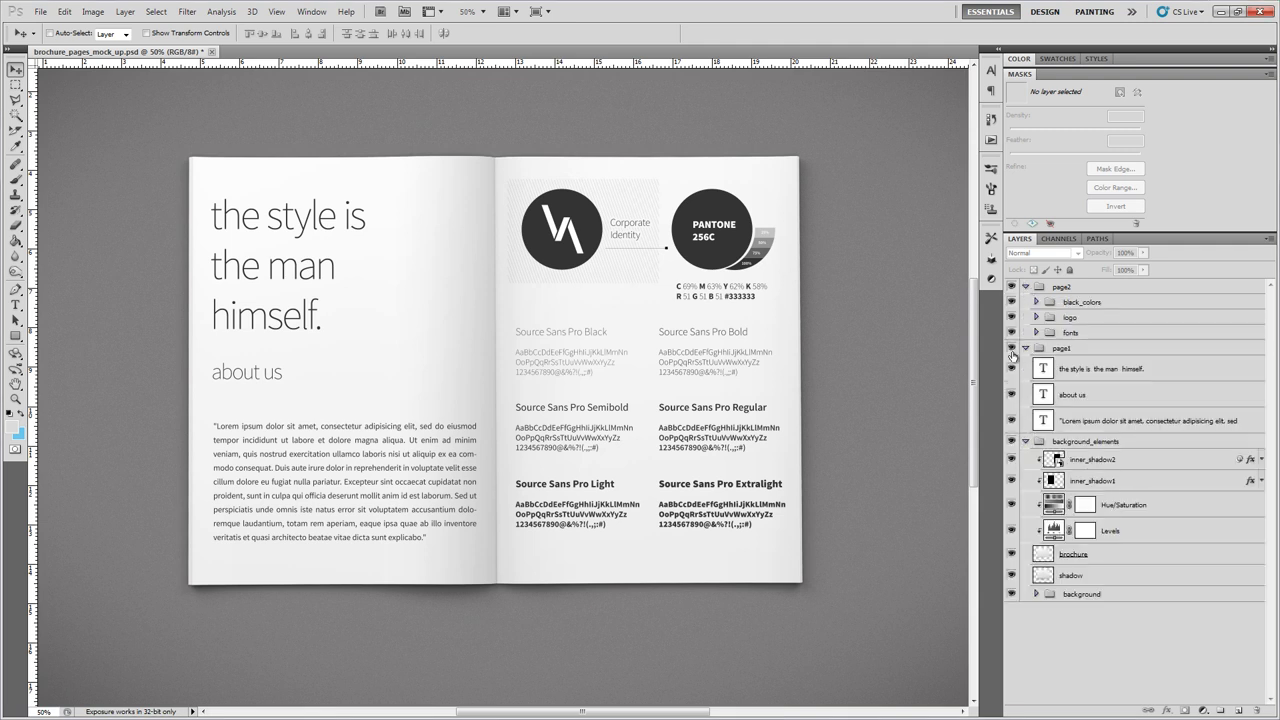
left_click(1011, 347)
left_click(1011, 286)
left_click(1080, 301)
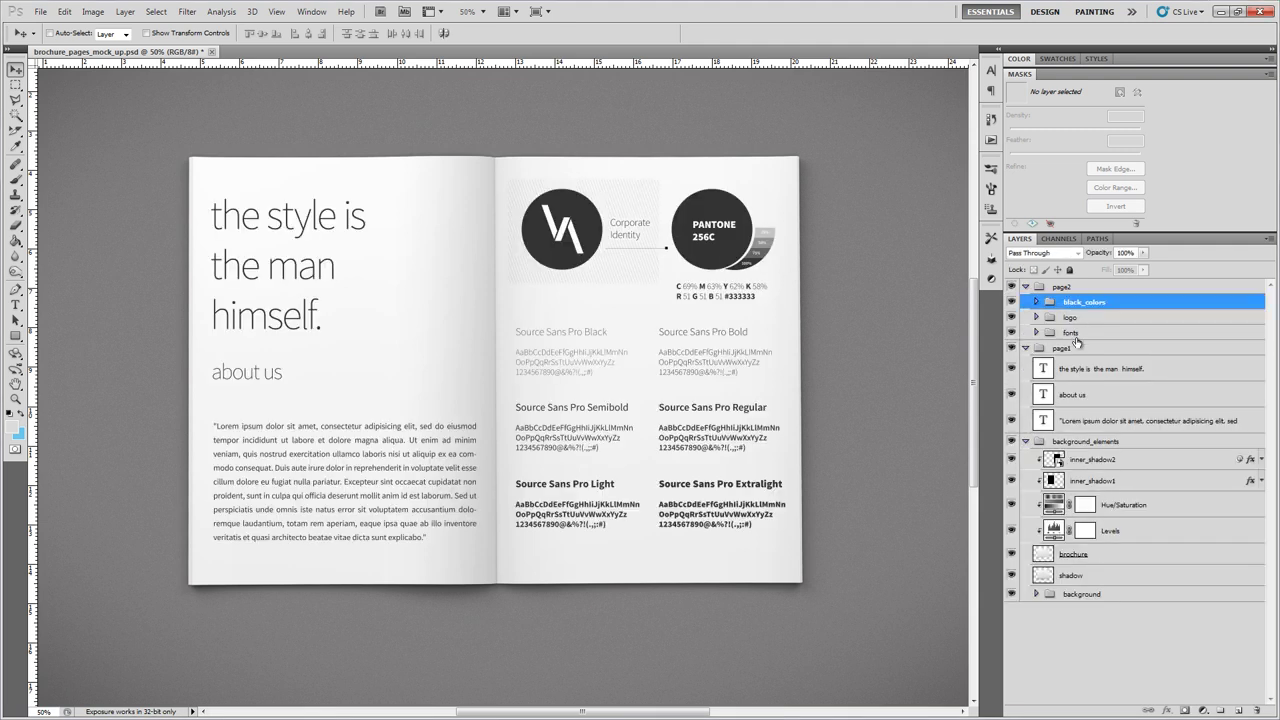
left_click(1070, 332, "shift")
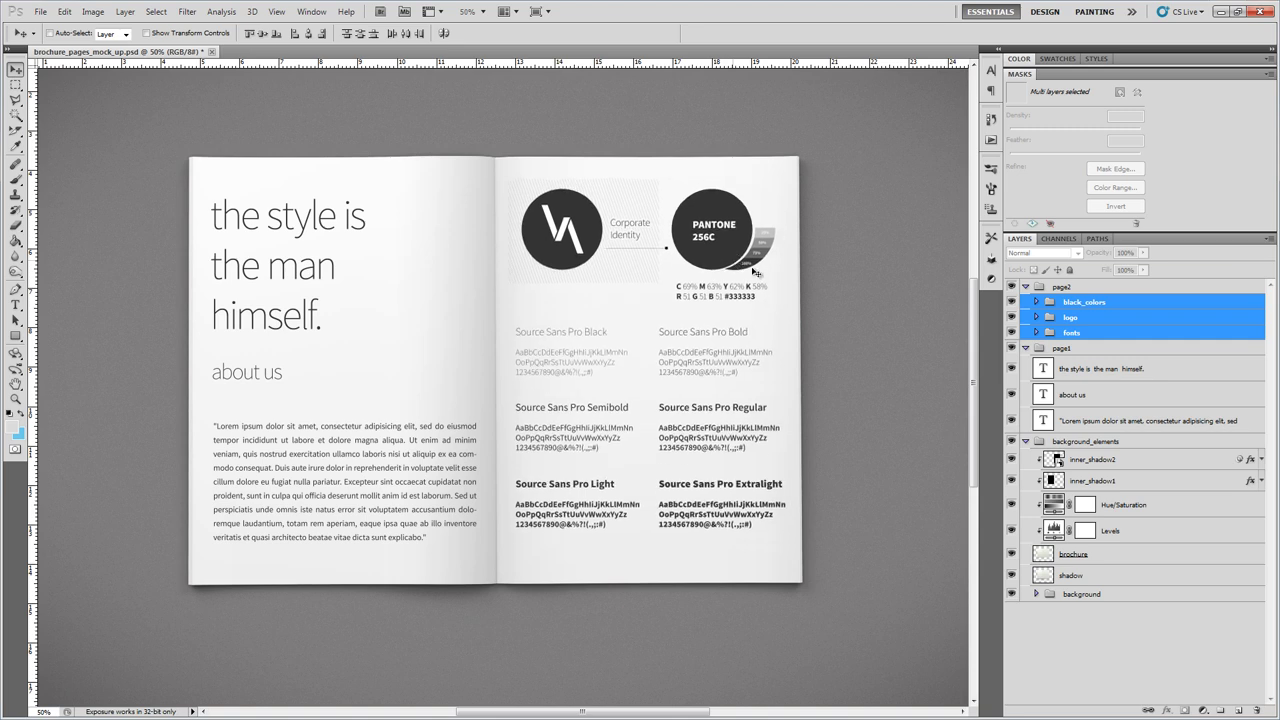
- Give the background layer a muted grey Color Overlay layer style
left_click(1036, 594)
left_click(1200, 633)
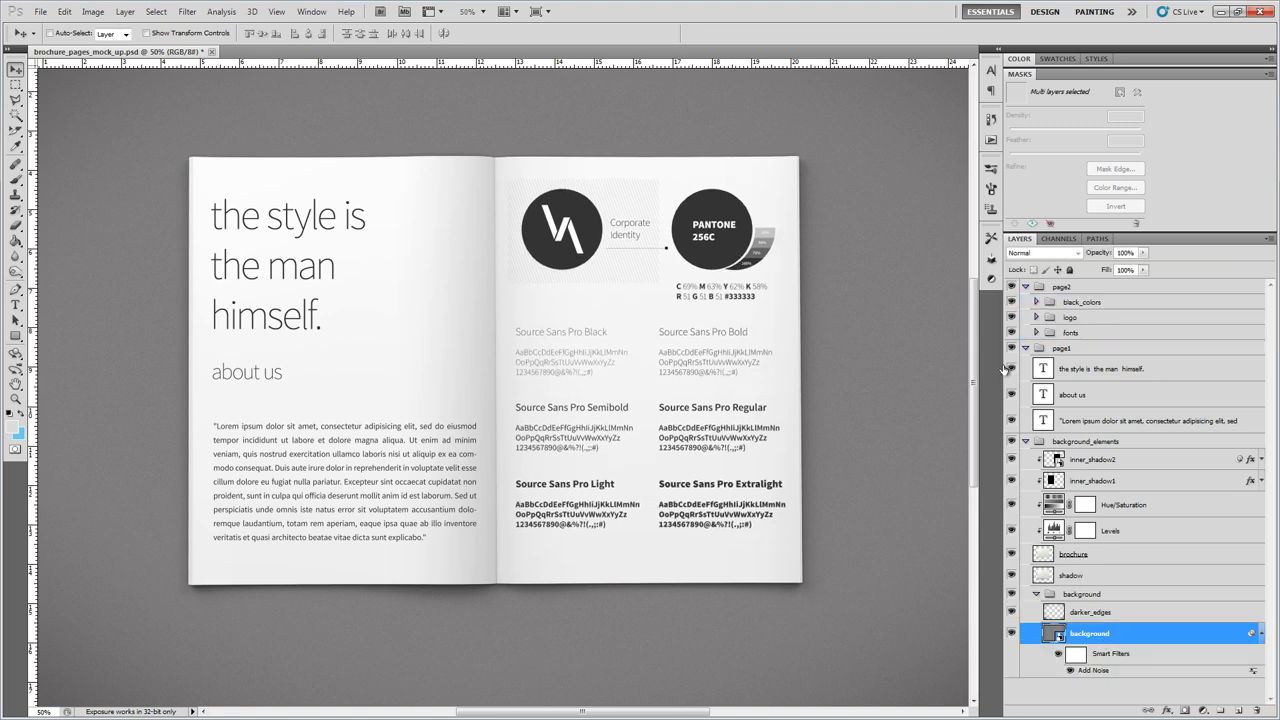
double_click(1240, 633)
left_click(856, 254)
left_click(1098, 126)
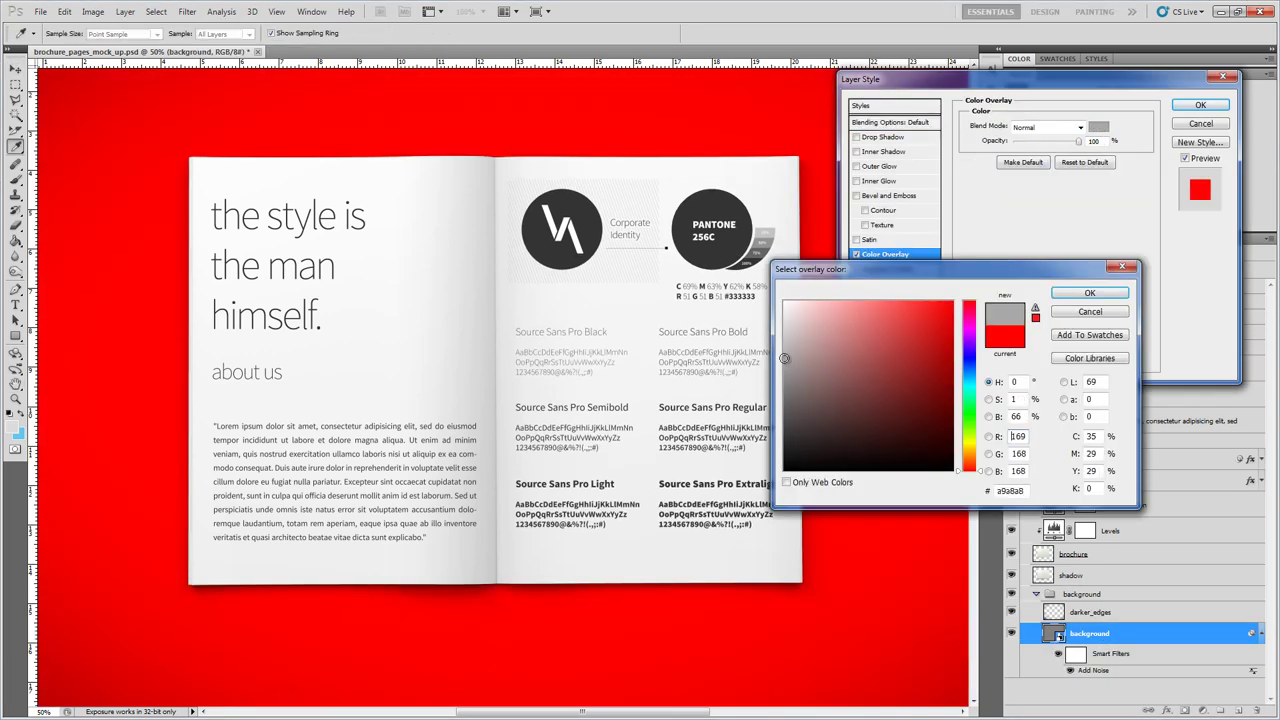
mouse_move(800, 368)
left_mouse_down()
mouse_move(792, 394)
mouse_move(797, 372)
left_mouse_up()
left_click(1090, 292)
left_click(1201, 105)
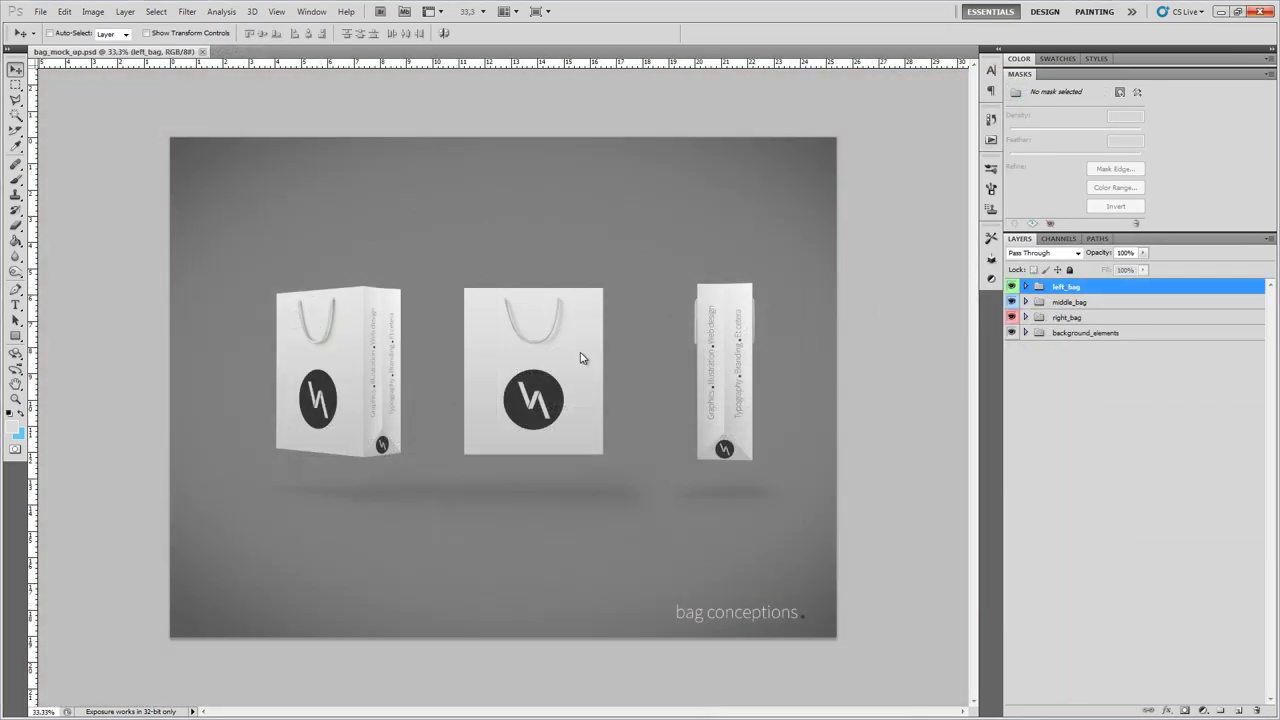
- Open the middle_bag group's YOUR_GRAPHICS_front smart object
left_click(1025, 287)
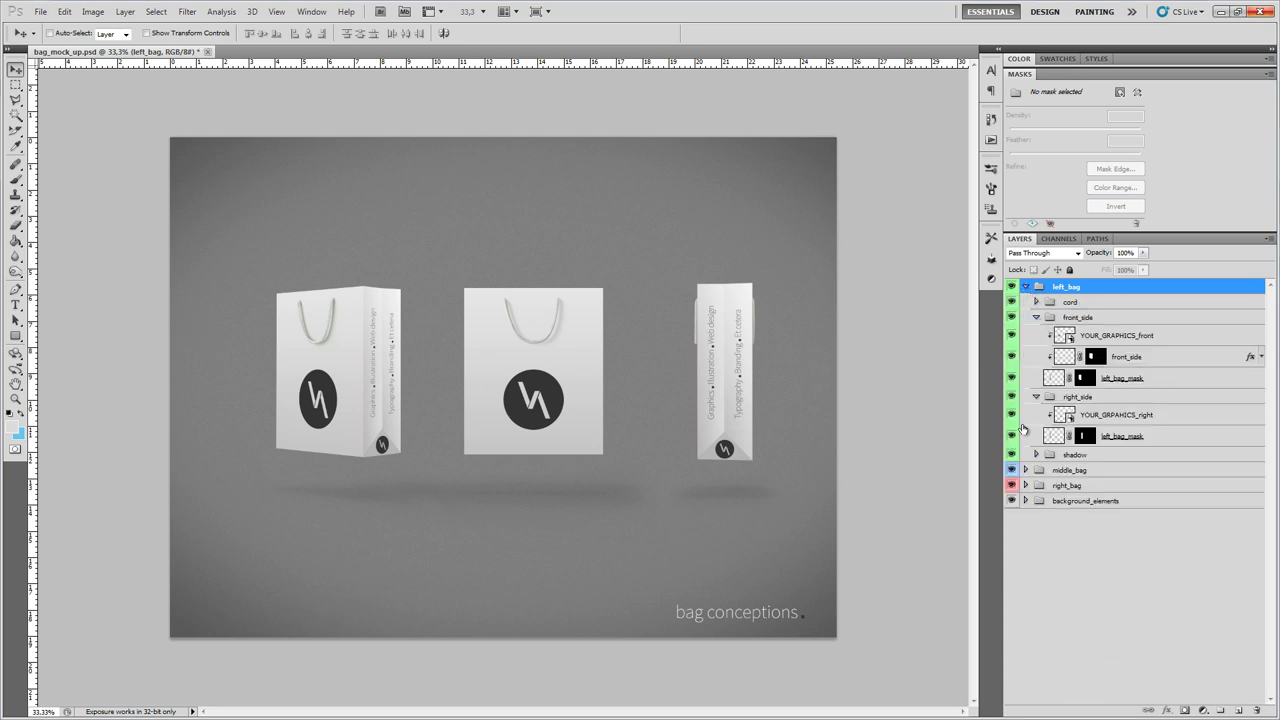
left_click(1025, 287)
left_click(1025, 302)
left_click(1025, 302)
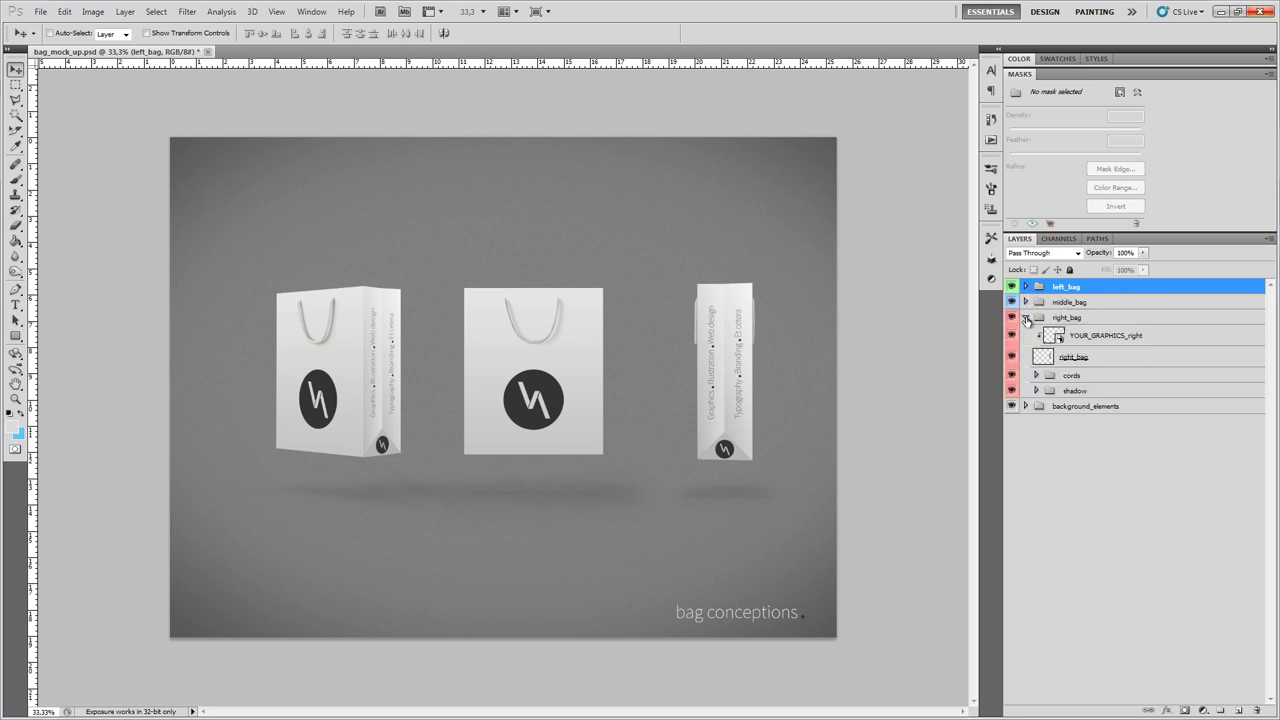
left_click(1025, 302)
double_click(1043, 340)
key("Return")
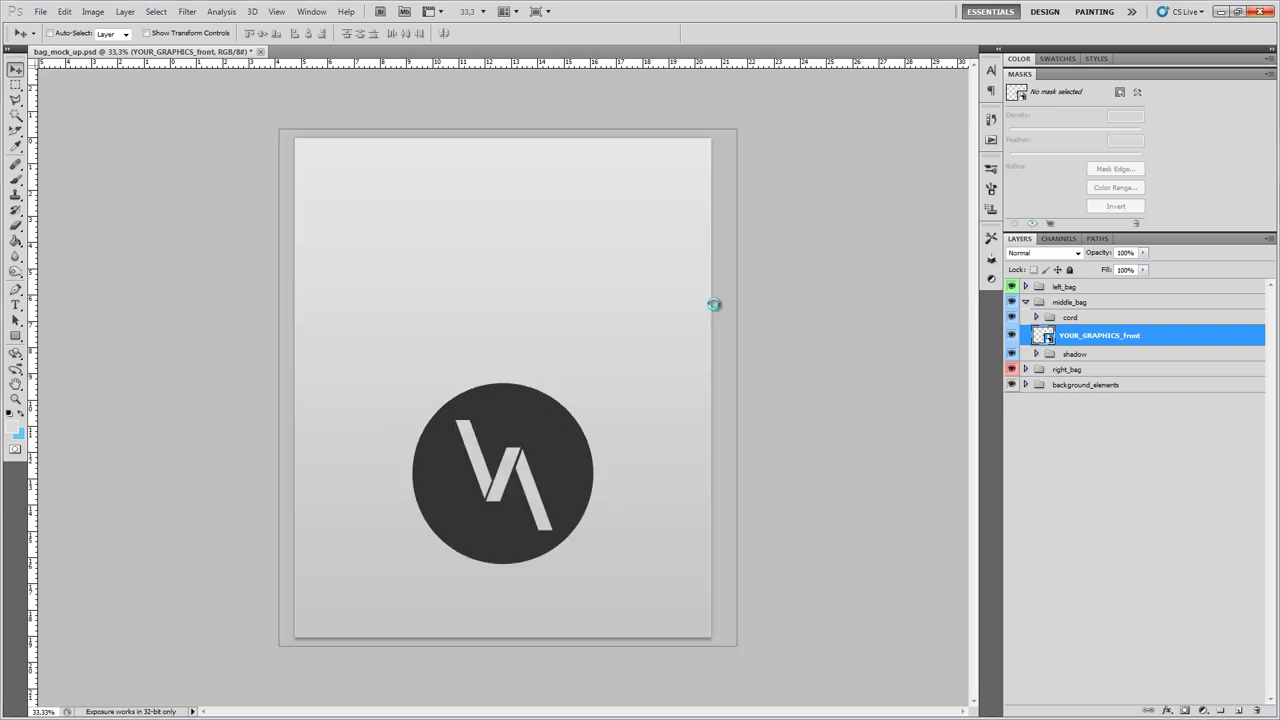
- Scale up the logo circle and change its fill to near-black
left_click(1141, 326)
key("ctrl+t")
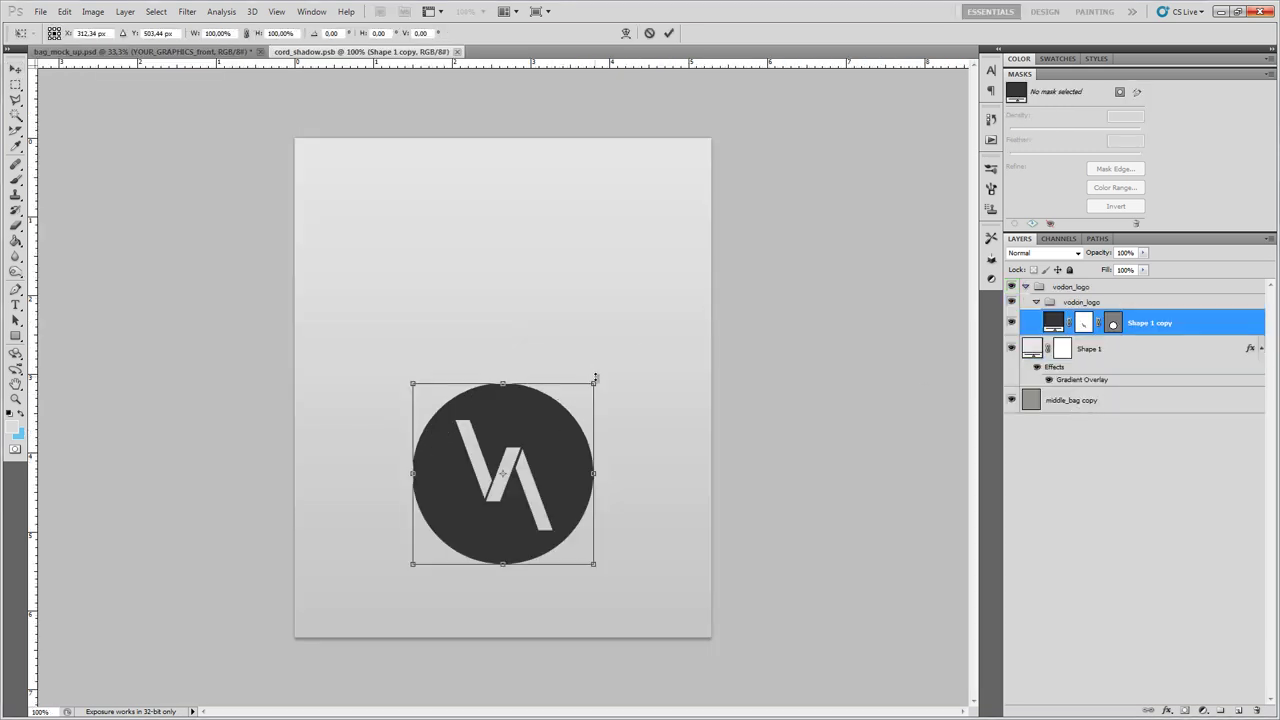
left_click_drag(593, 383, 663, 331)
key("Return")
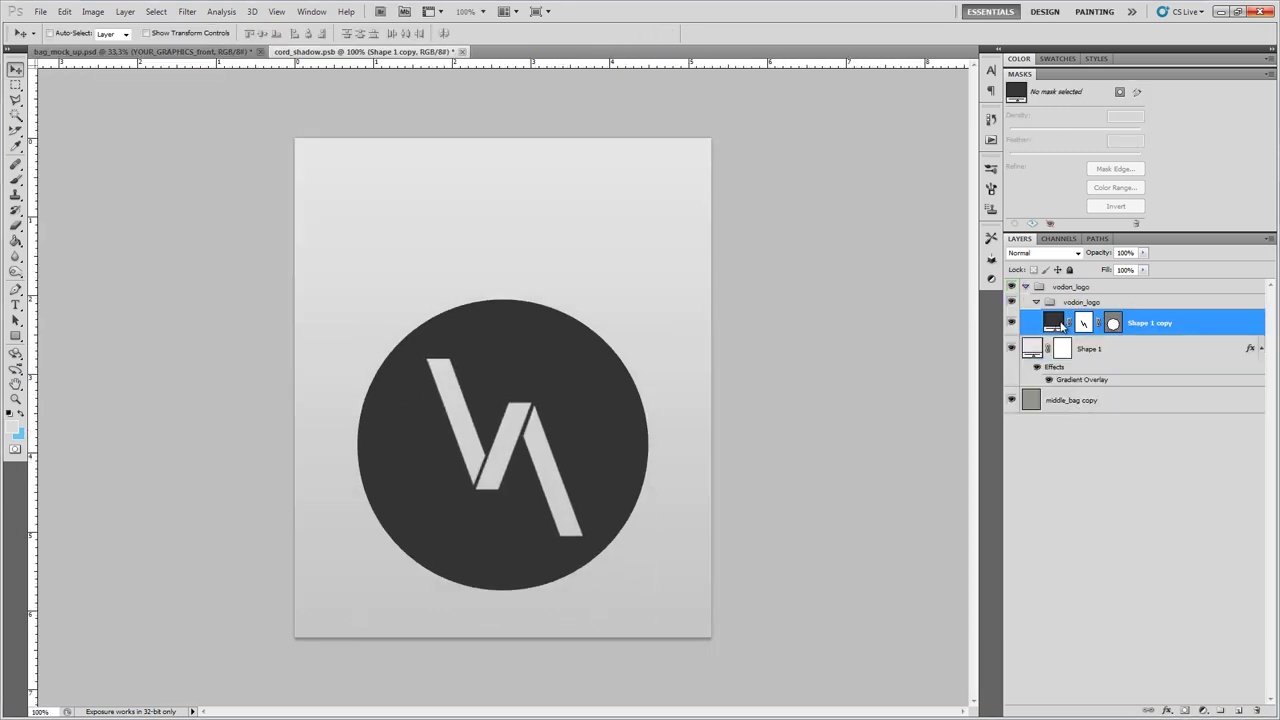
double_click(1058, 322)
left_click(784, 442)
key("Return")
- Save the edited logo graphic into the bag mockup and close its window
left_click_drag(398, 52, 643, 100)
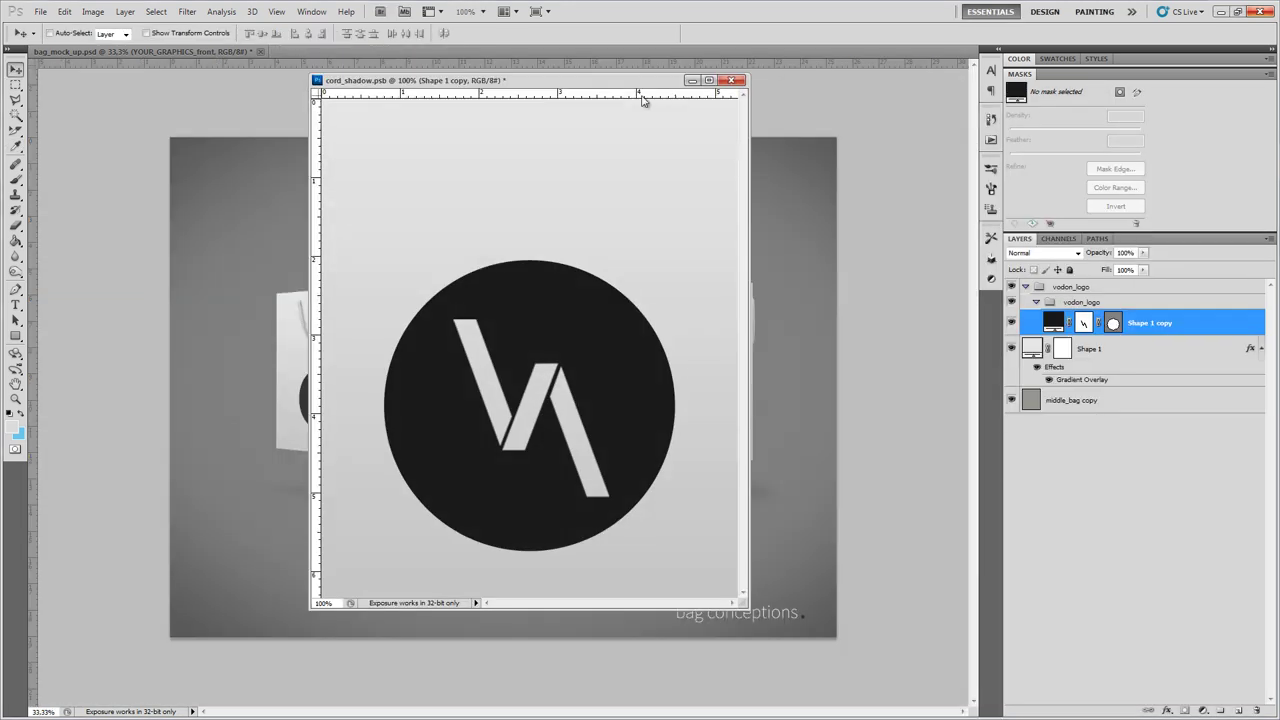
left_click_drag(549, 195, 850, 97)
left_click(41, 11)
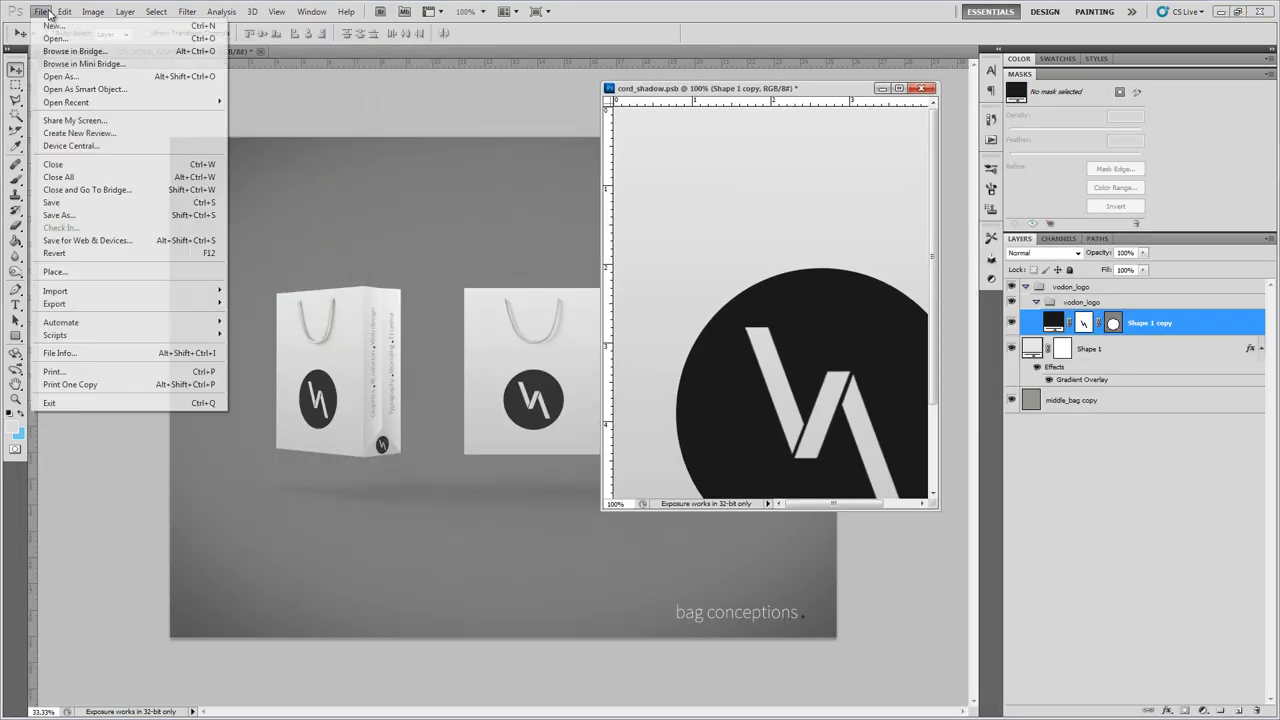
left_click(59, 206)
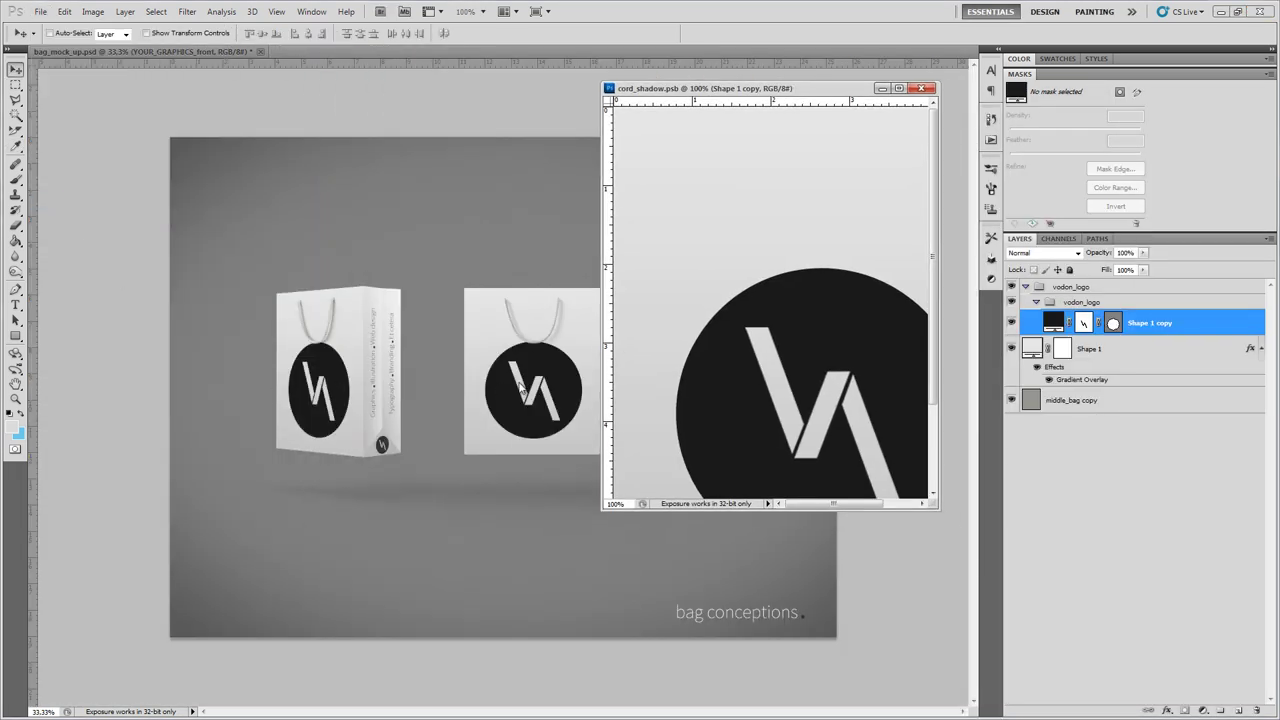
left_click(929, 88)
- Open the right bag's YOUR_GRAPHICS_right smart object in a floating window beside the bags
left_click(1026, 302)
left_click(1026, 318)
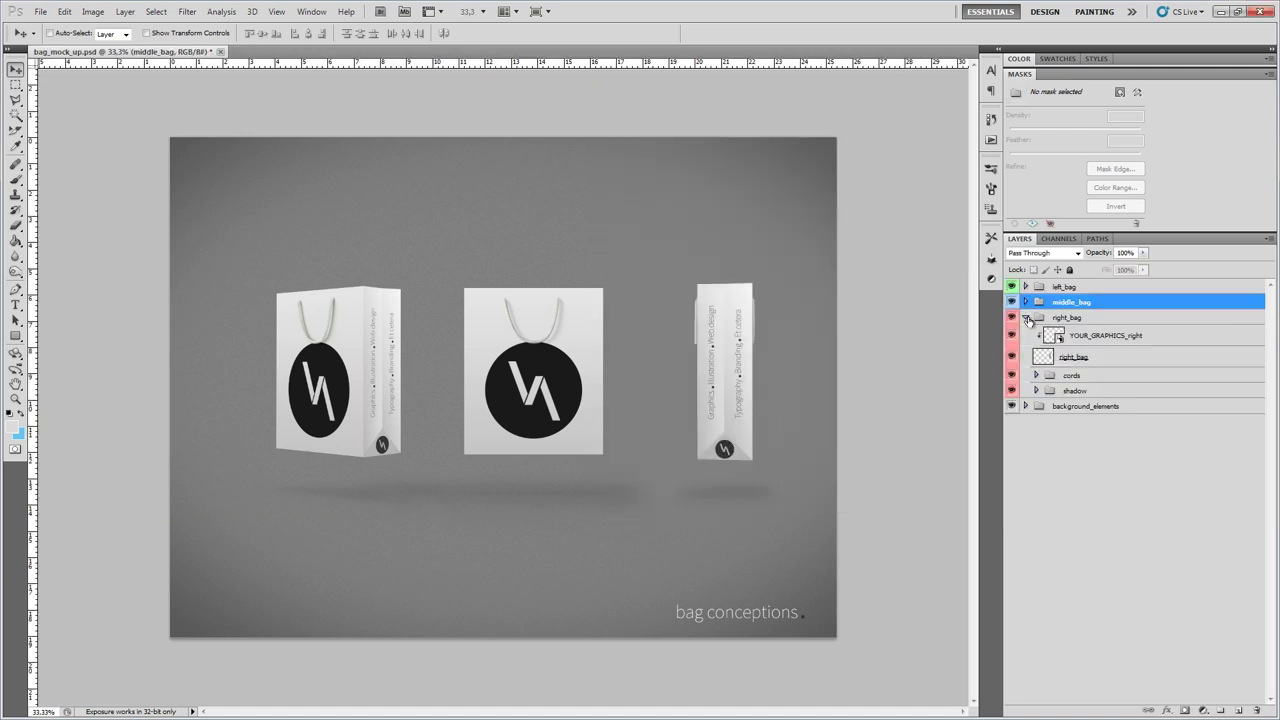
double_click(1057, 338)
left_click(651, 380)
left_click_drag(420, 48, 466, 97)
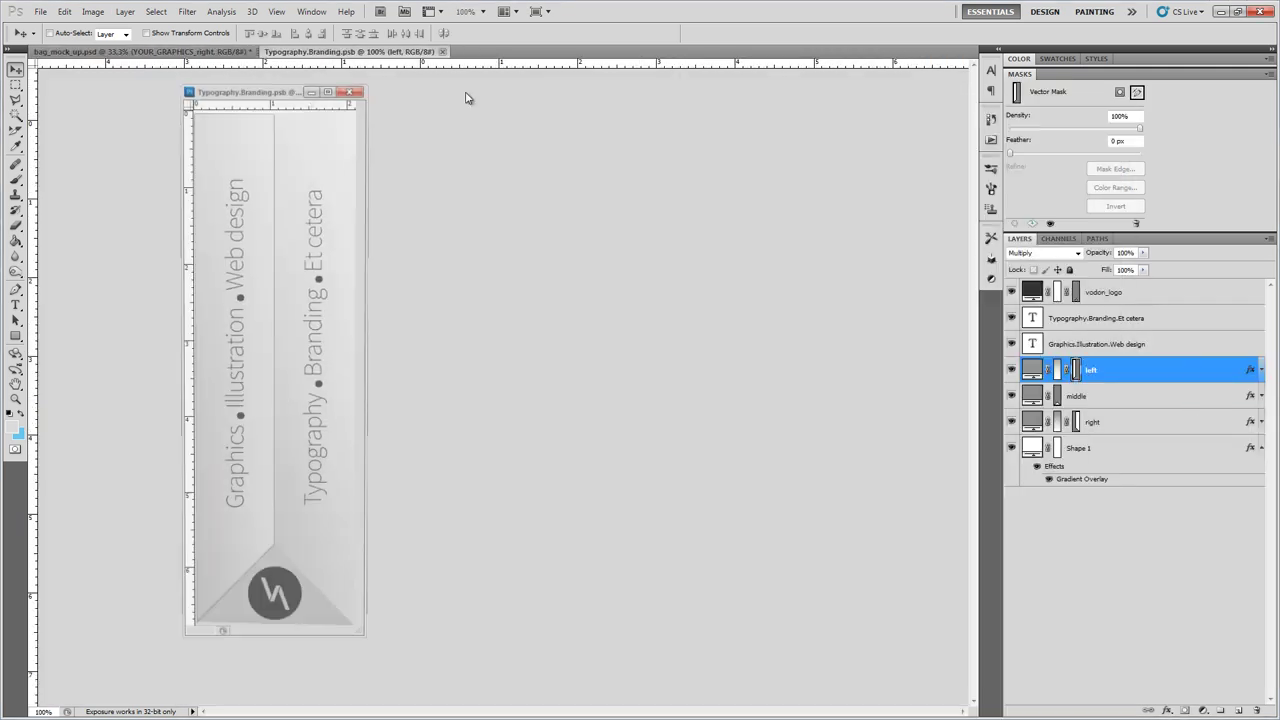
left_click_drag(285, 95, 257, 83)
left_click_drag(334, 643, 368, 661)
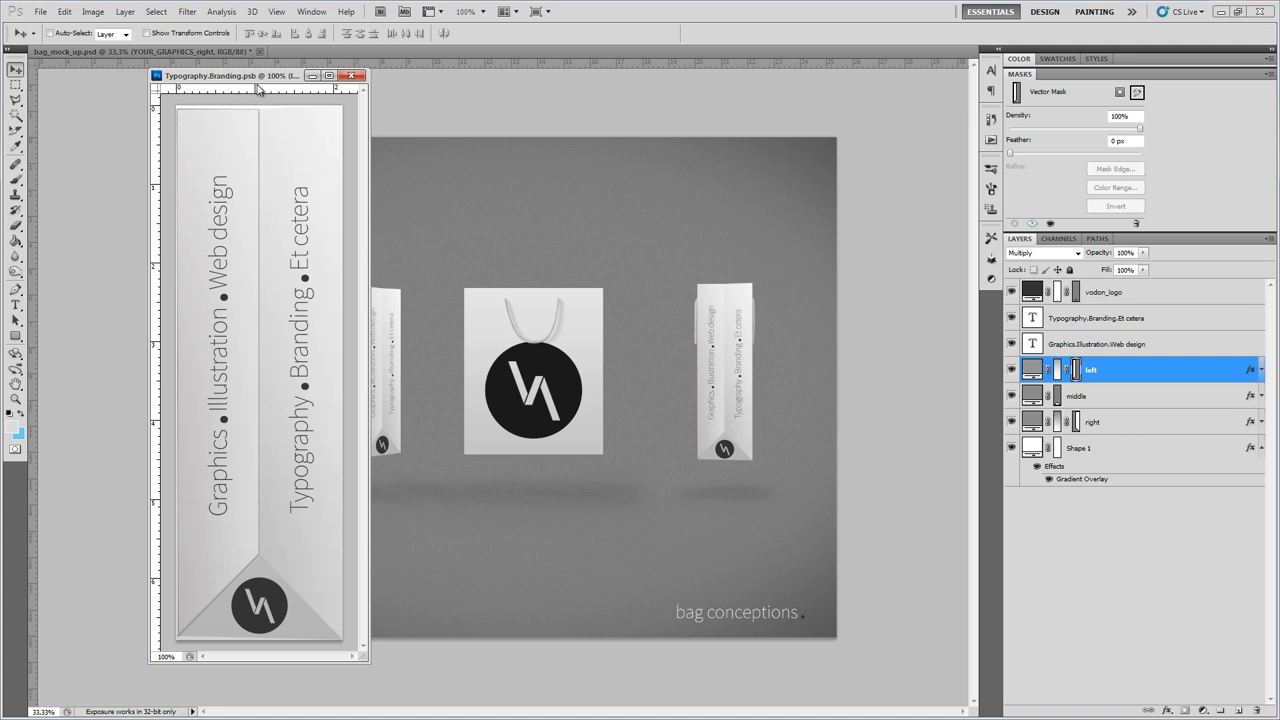
left_click_drag(257, 88, 149, 85)
- Darken the left and right grey panel fills and the vodon_logo circle, then save and close
double_click(1031, 370)
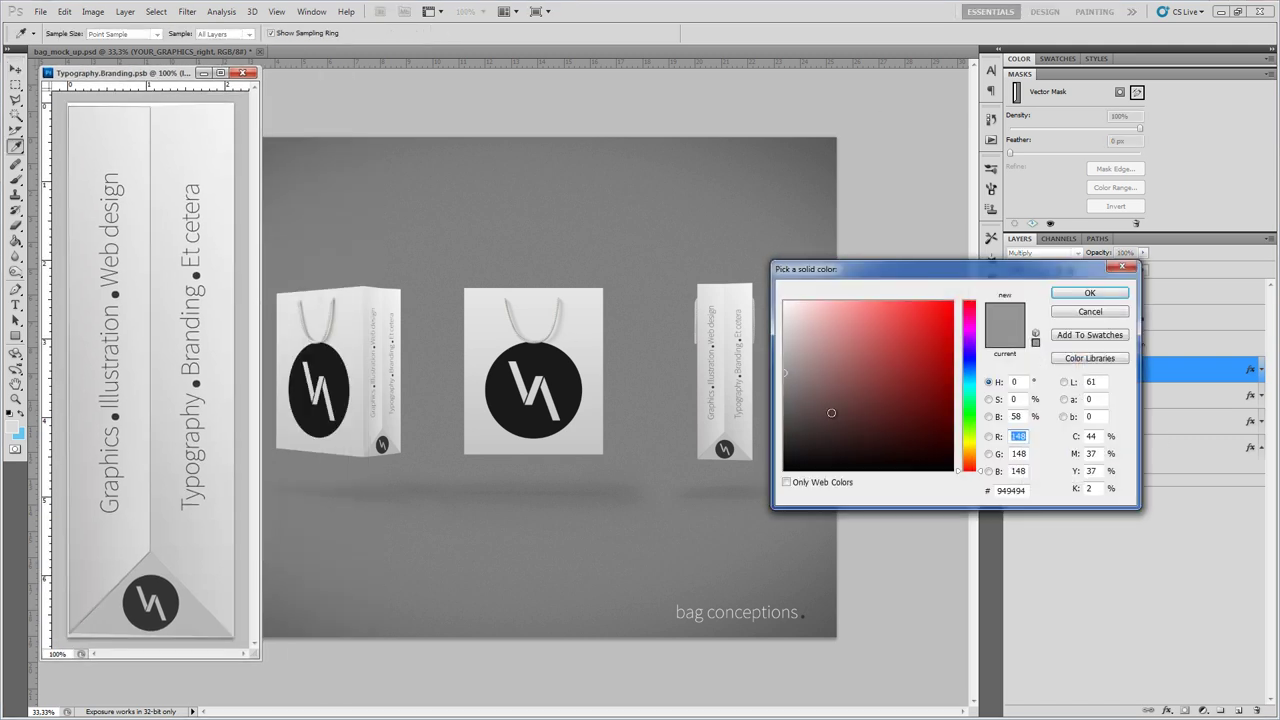
left_click(756, 428)
key("Return")
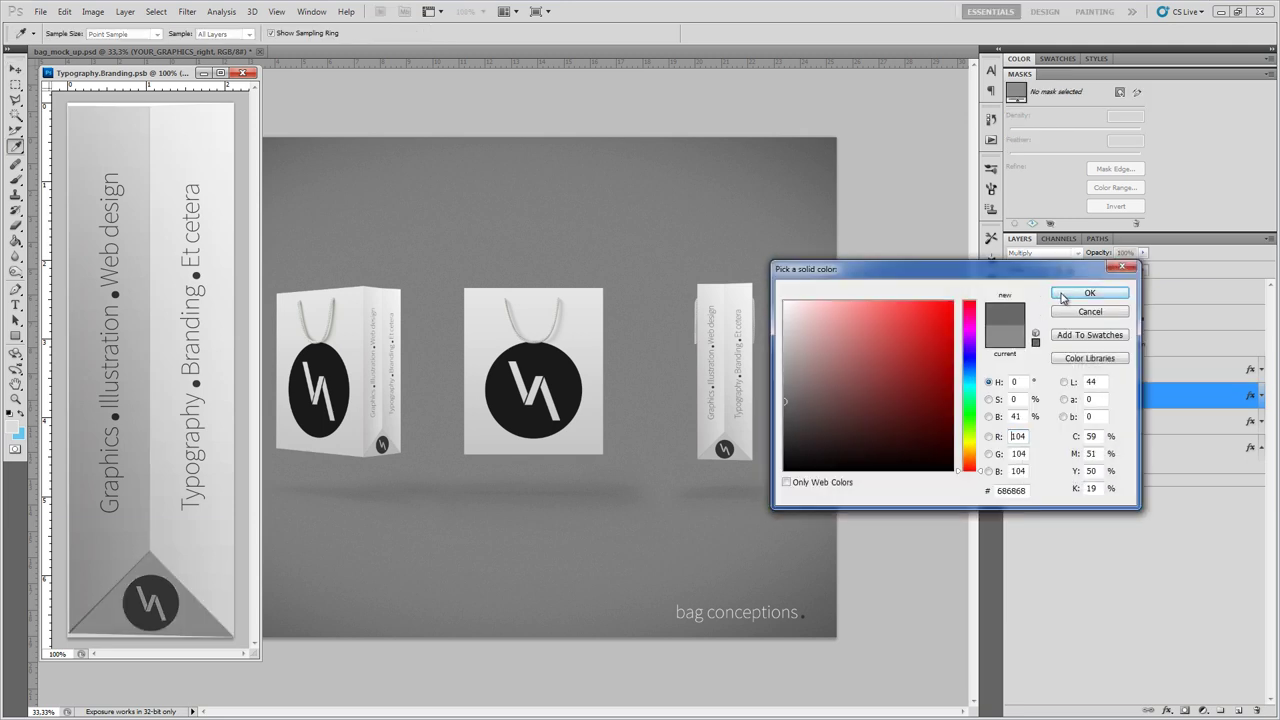
left_click(786, 449)
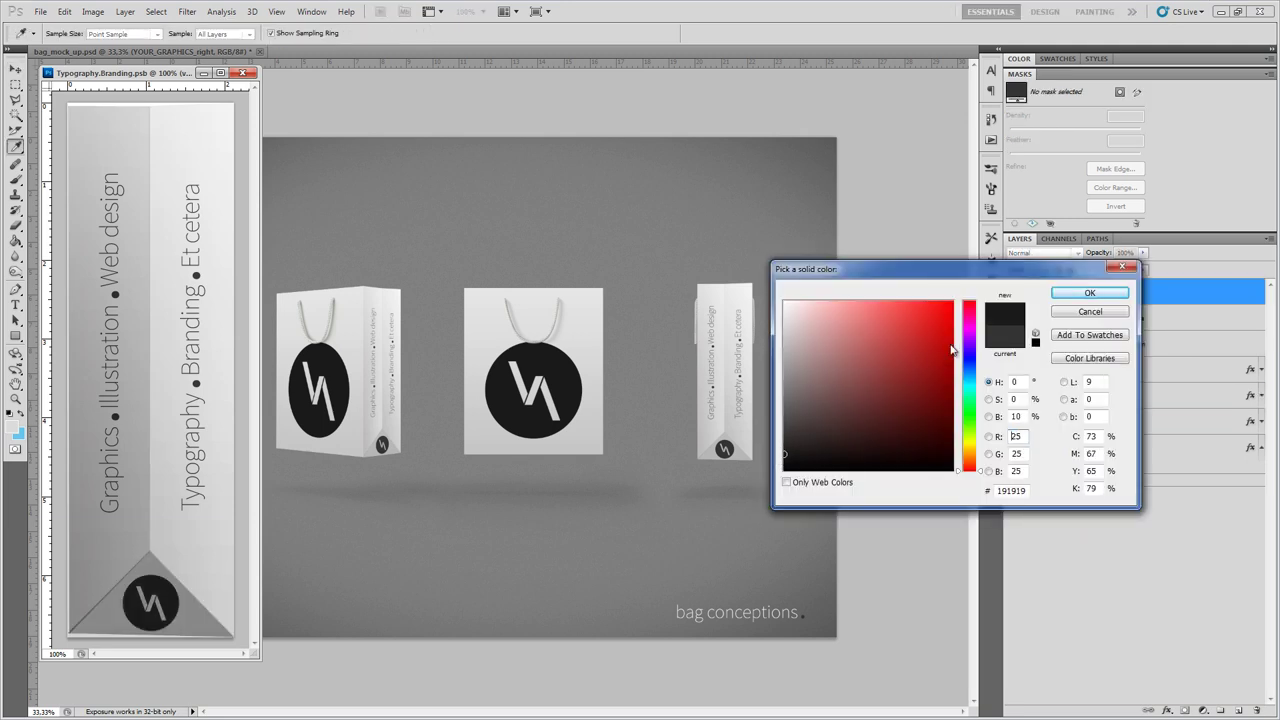
left_click(1088, 293)
double_click(1037, 422)
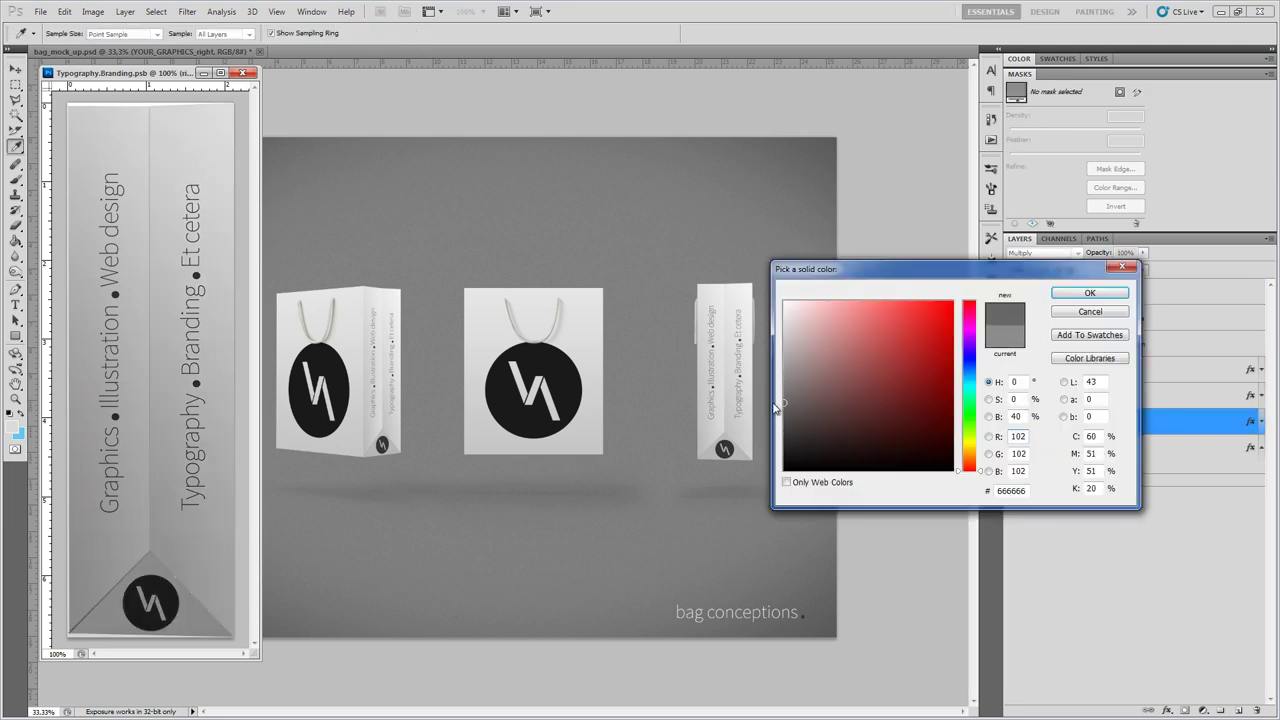
left_click(1052, 315)
left_click(41, 11)
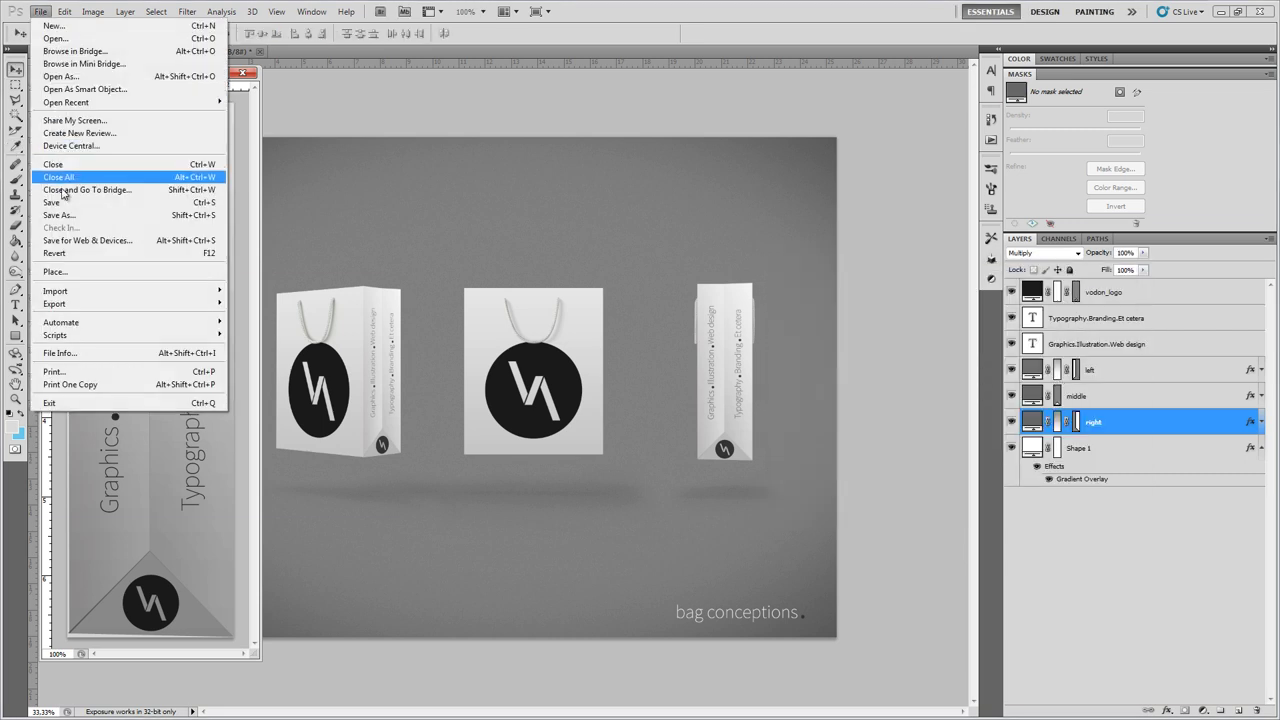
left_click(57, 237)
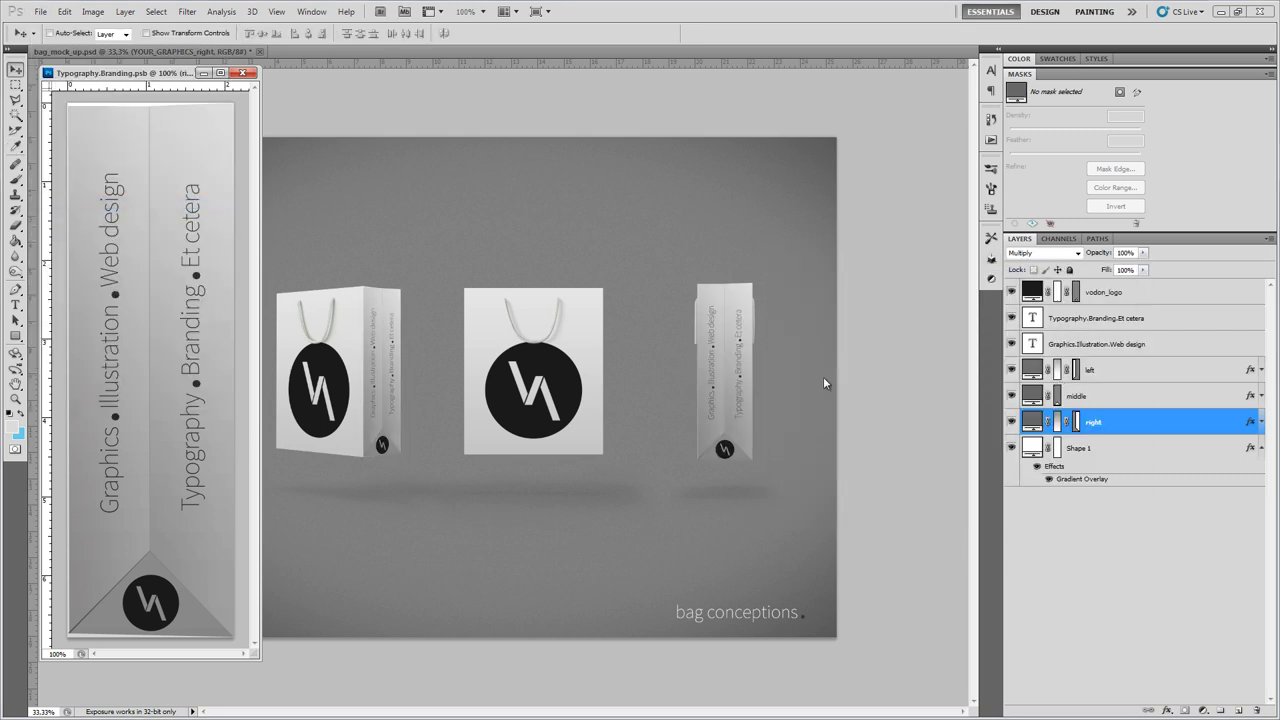
left_click(242, 73)
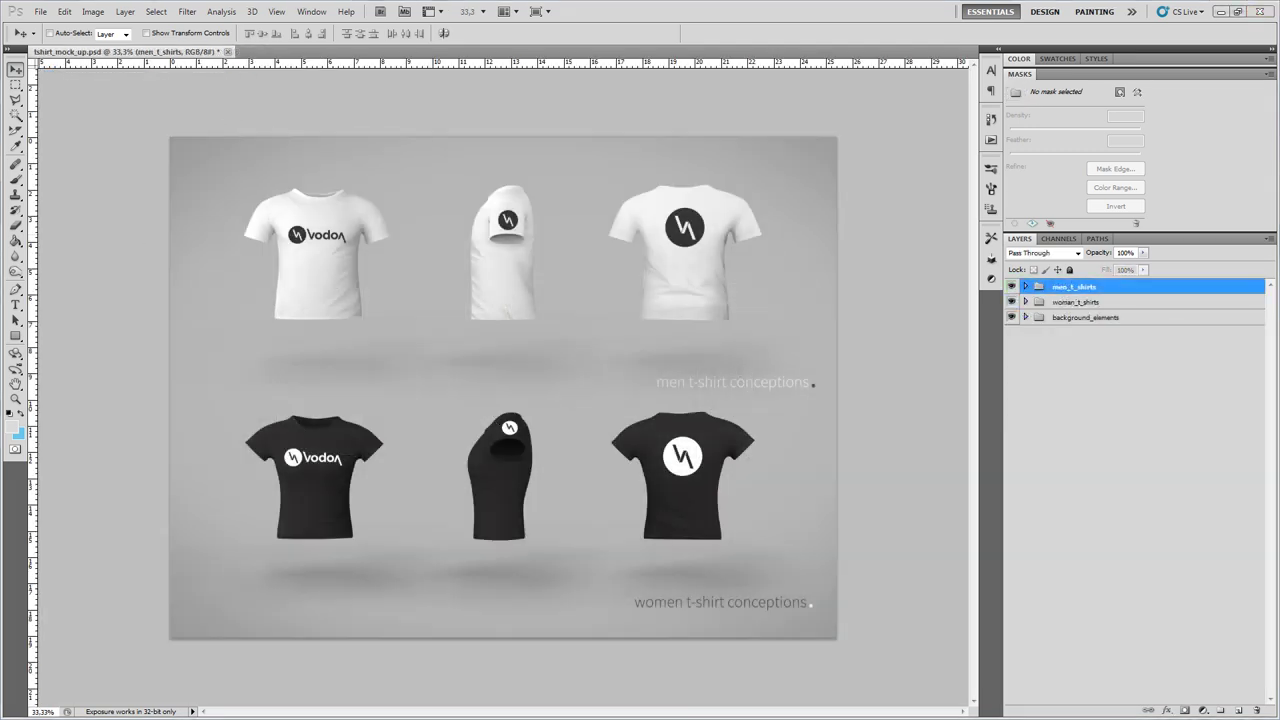
- Show the colorize_if_you_want layer so the men's left t-shirt turns yellow
left_click(1025, 287)
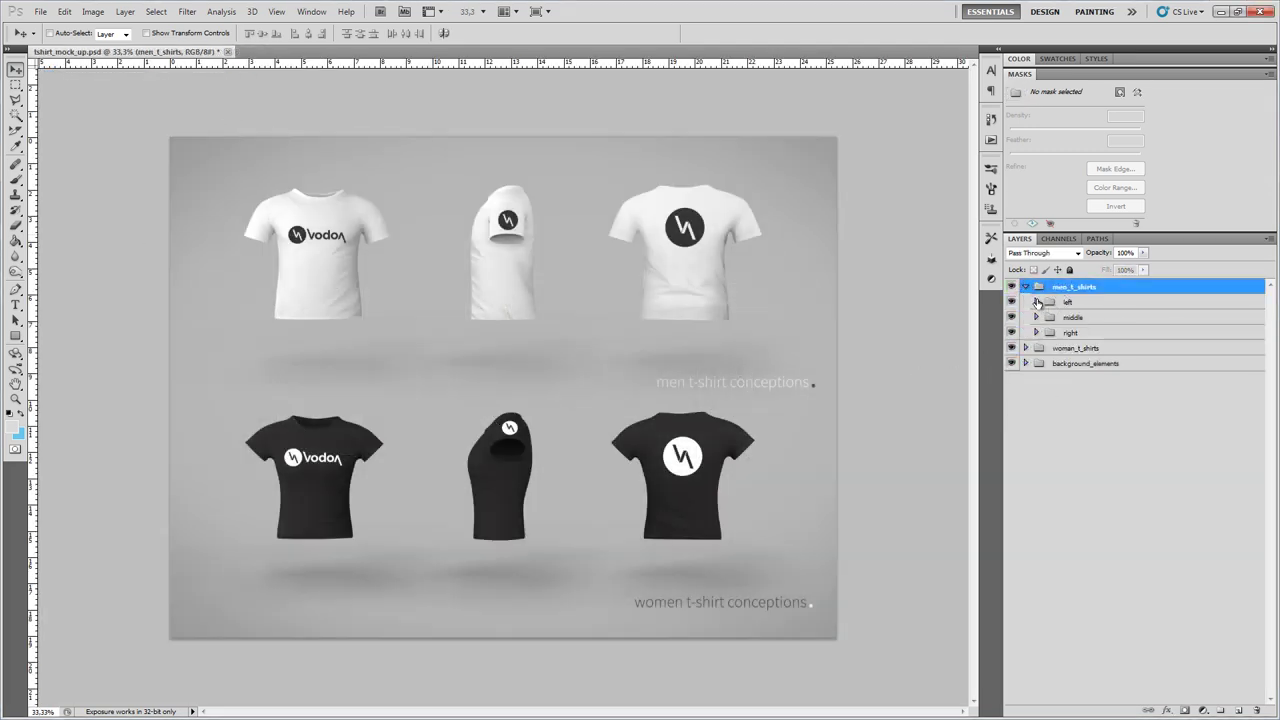
left_click(1037, 302)
left_click(1125, 344)
left_click(1011, 343)
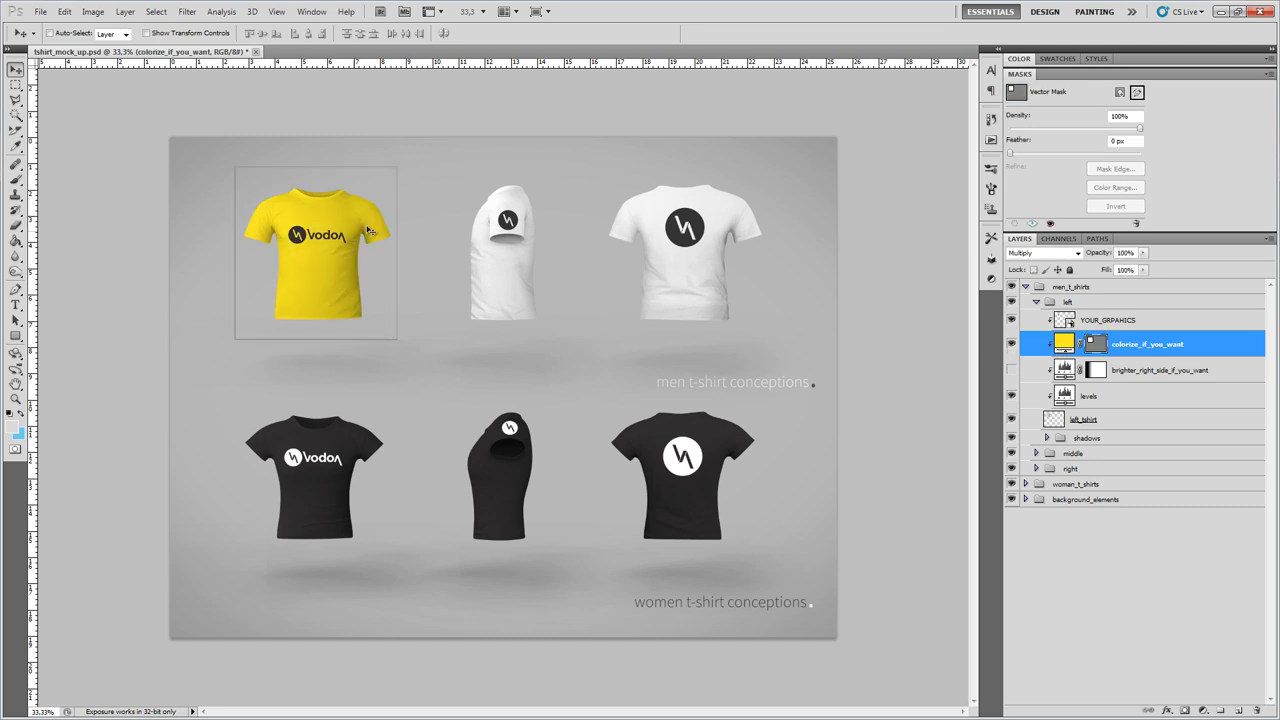
- Open the left shirt's YOUR_GRPAHICS graphic and set the Shape 1 copy logo fill to gold
left_click(1062, 320)
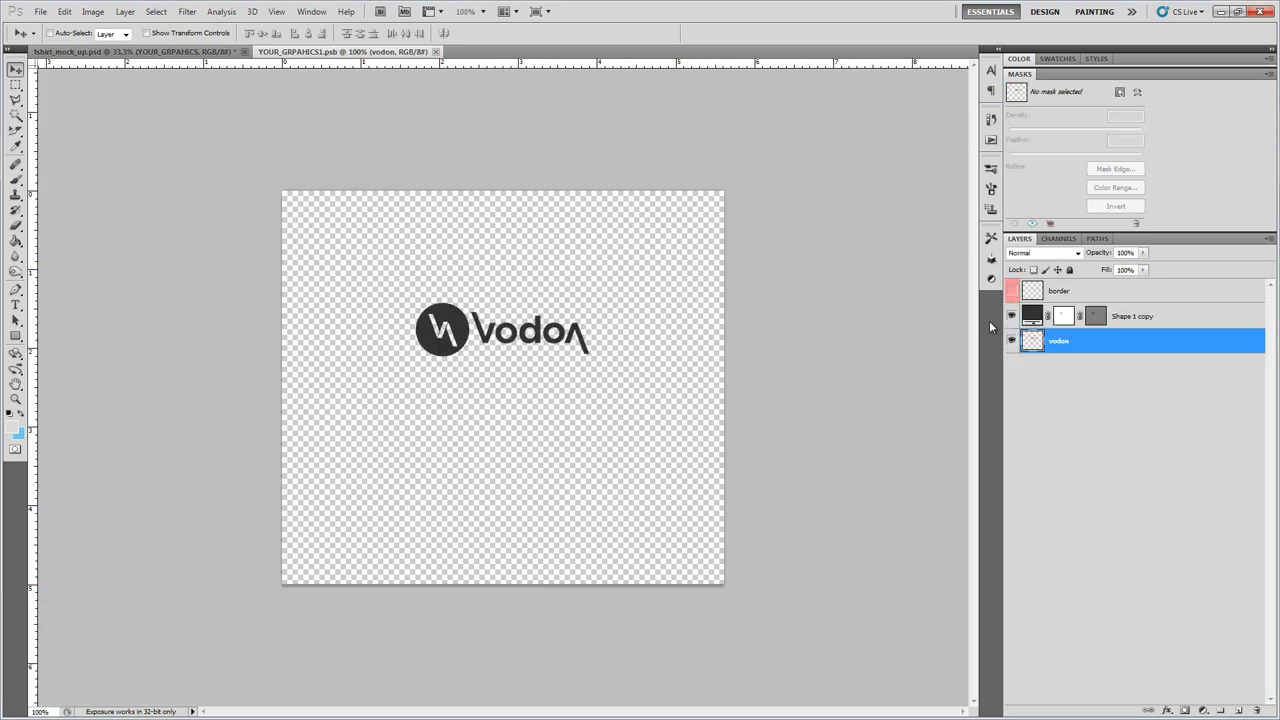
left_click(1012, 291)
double_click(1032, 318)
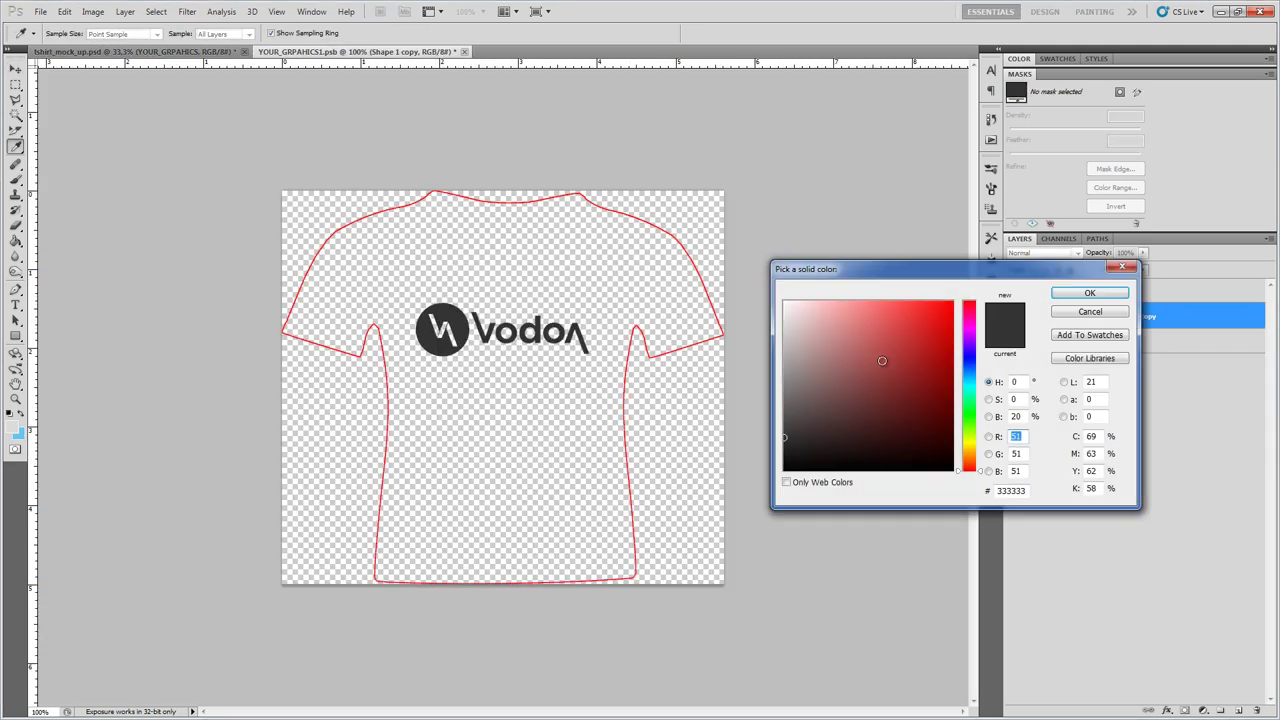
left_click(906, 366)
left_click(968, 447)
left_click(926, 384)
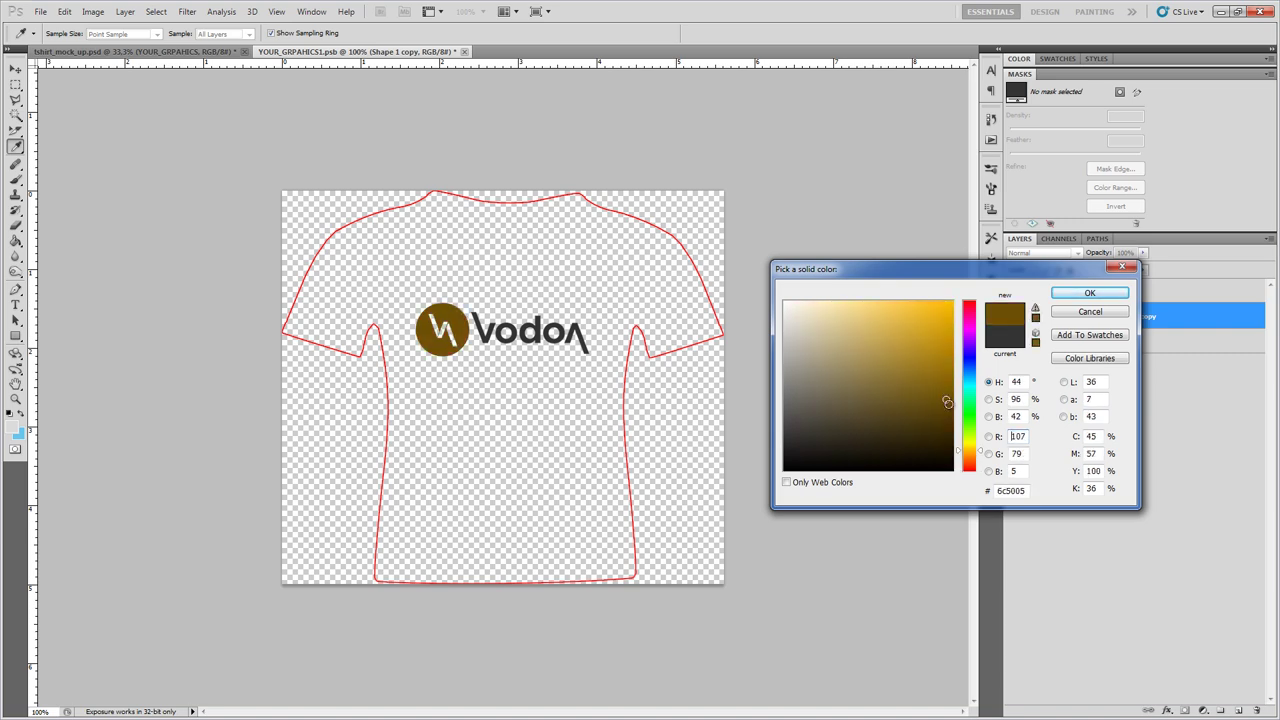
left_click(955, 374)
left_click(1089, 293)
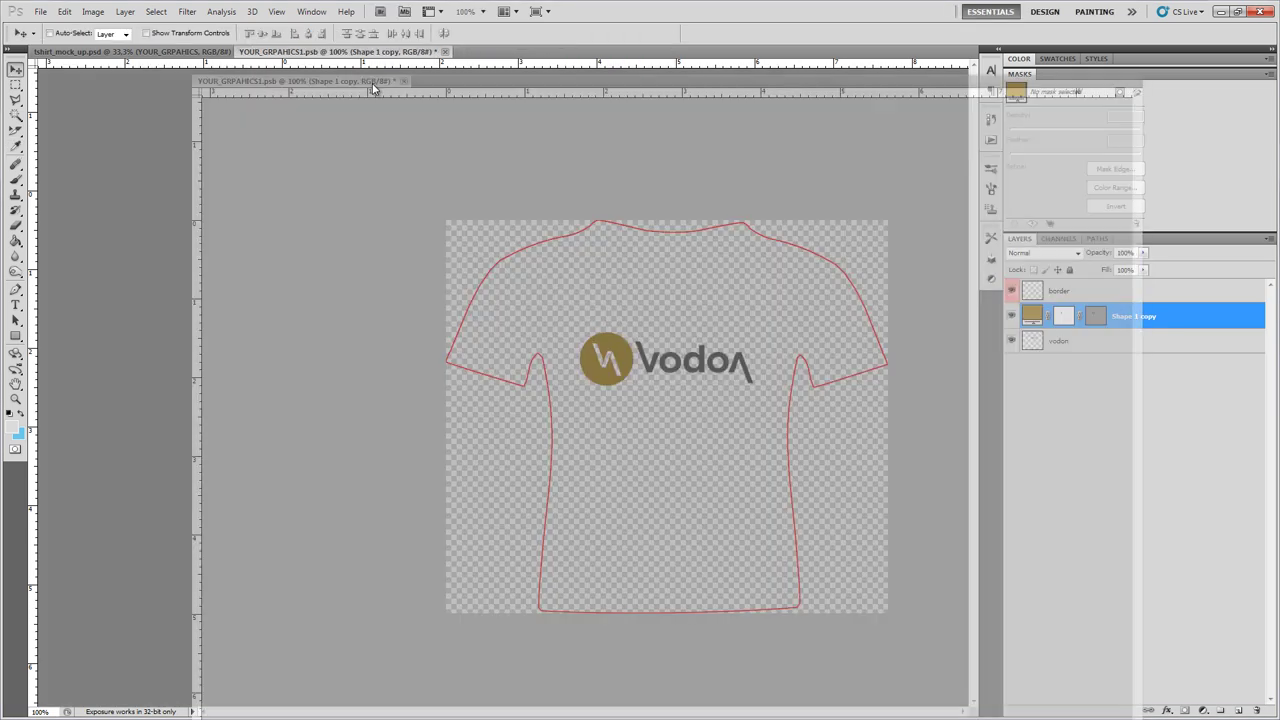
- Hide the shirt outline guide and close the graphic, saving the changes
left_click_drag(465, 53, 420, 66)
left_click(1012, 291)
left_click(645, 66)
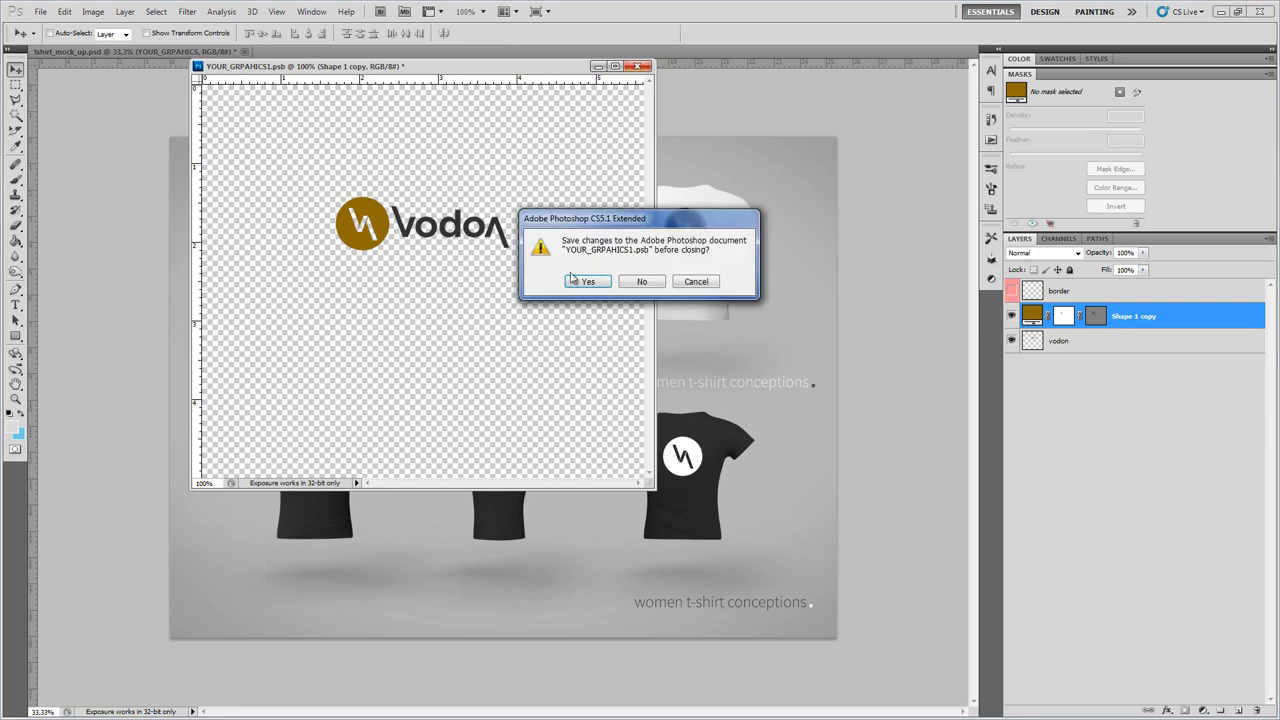
left_click(574, 281)
- Recolour the men's middle t-shirt fill to a light cyan/turquoise
left_click(1036, 301)
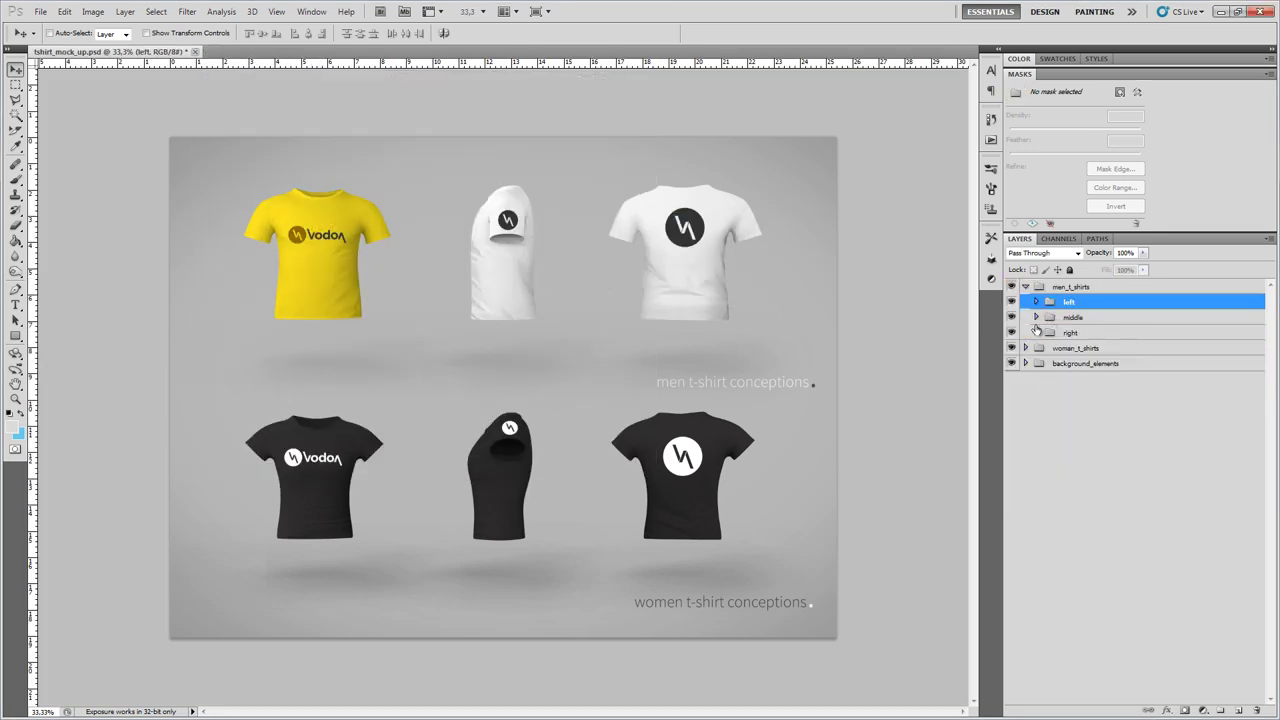
left_click(1011, 359)
double_click(1066, 359)
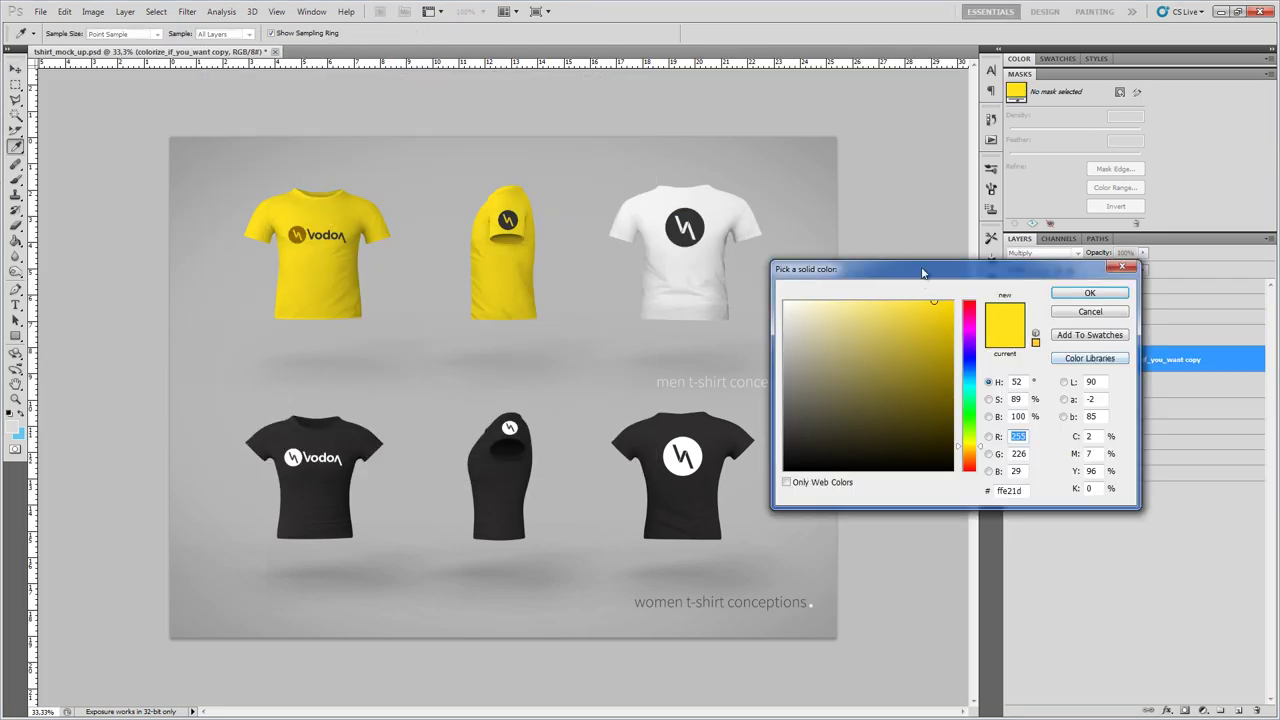
left_click(995, 362)
mouse_move(925, 295)
left_mouse_down()
mouse_move(901, 311)
mouse_move(894, 288)
left_mouse_up()
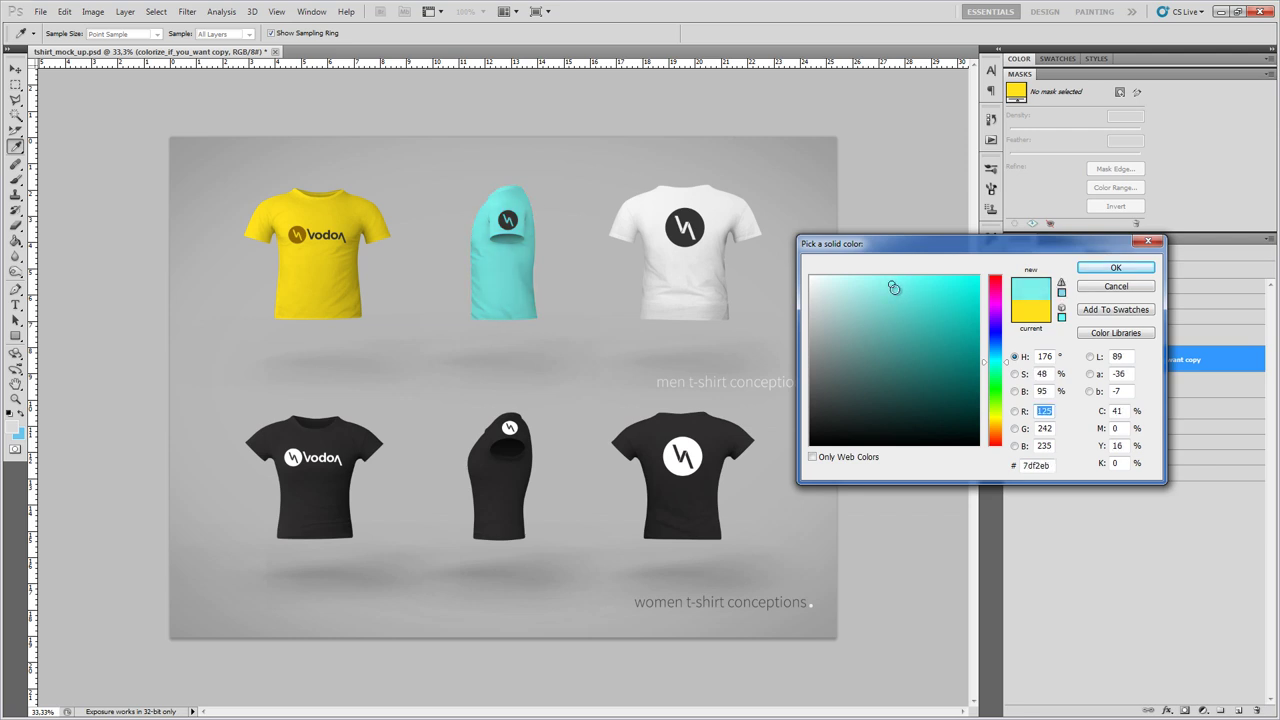
left_click(1093, 271)
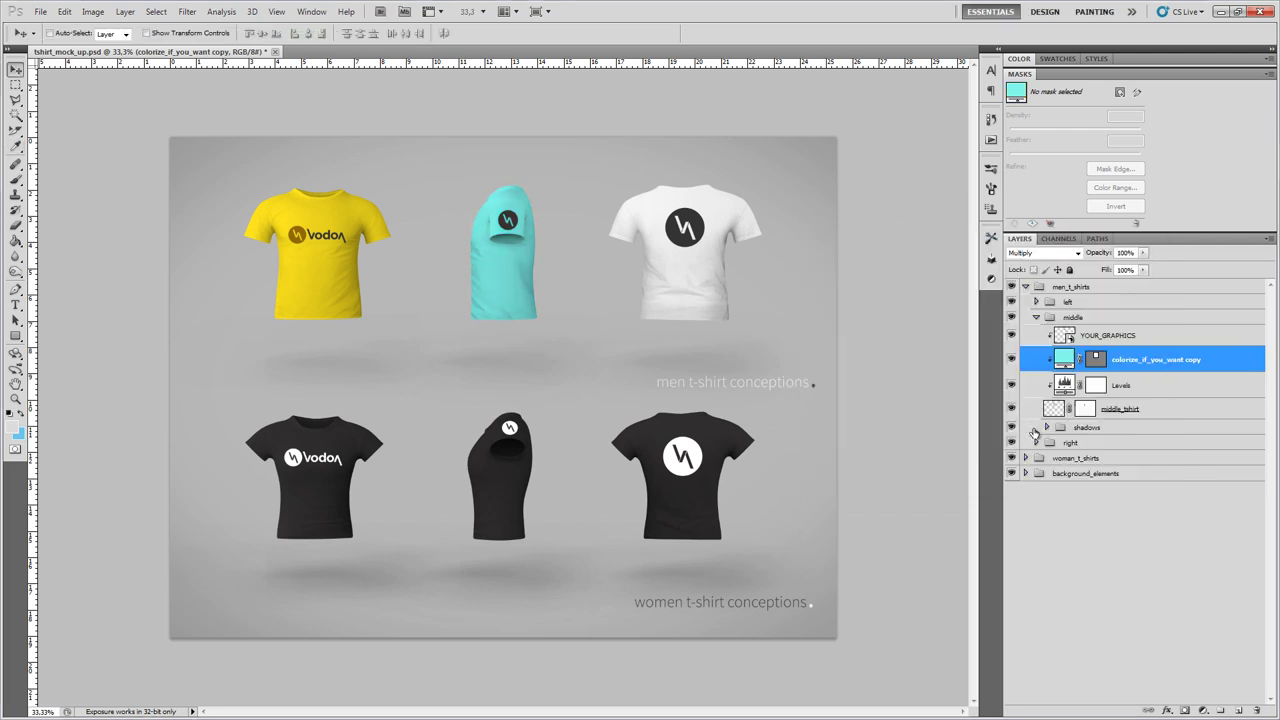
- Show the men's right shirt colour layer and set its fill to bright orange
left_click(1036, 444)
left_click(1011, 488)
double_click(1064, 485)
left_click(995, 435)
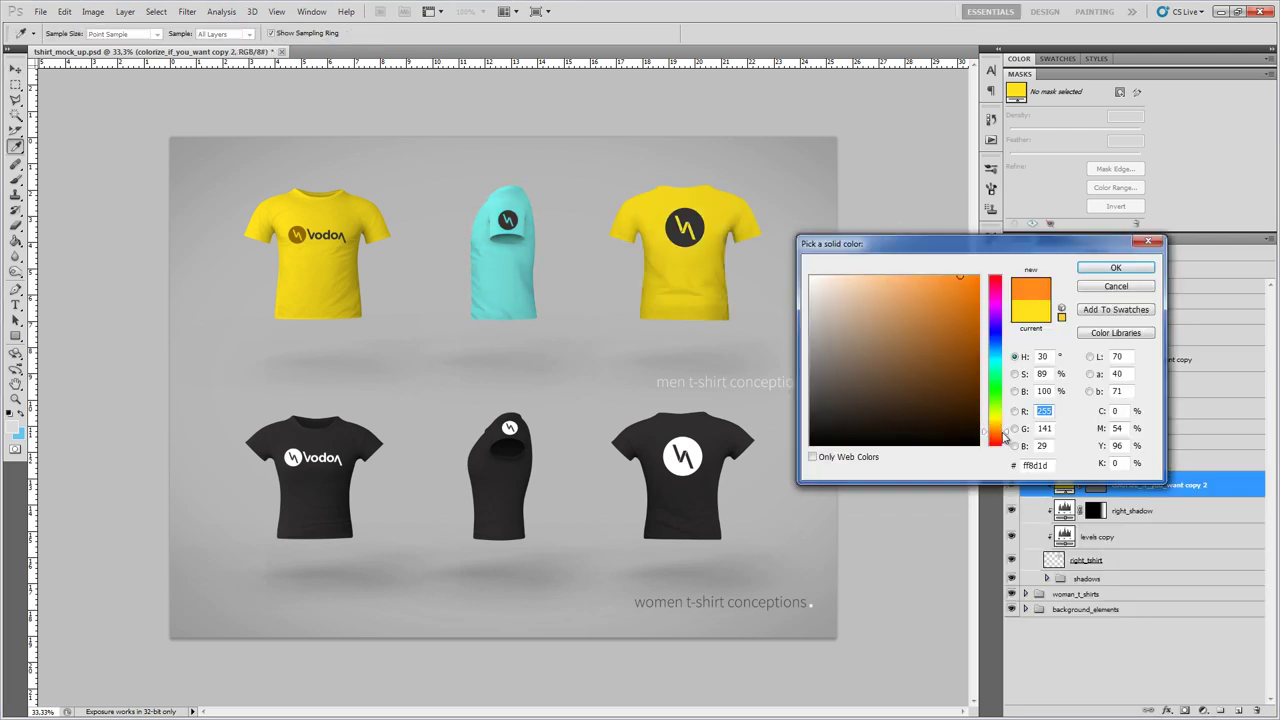
mouse_move(900, 300)
left_mouse_down()
mouse_move(914, 277)
mouse_move(939, 276)
left_mouse_up()
left_click(1115, 268)
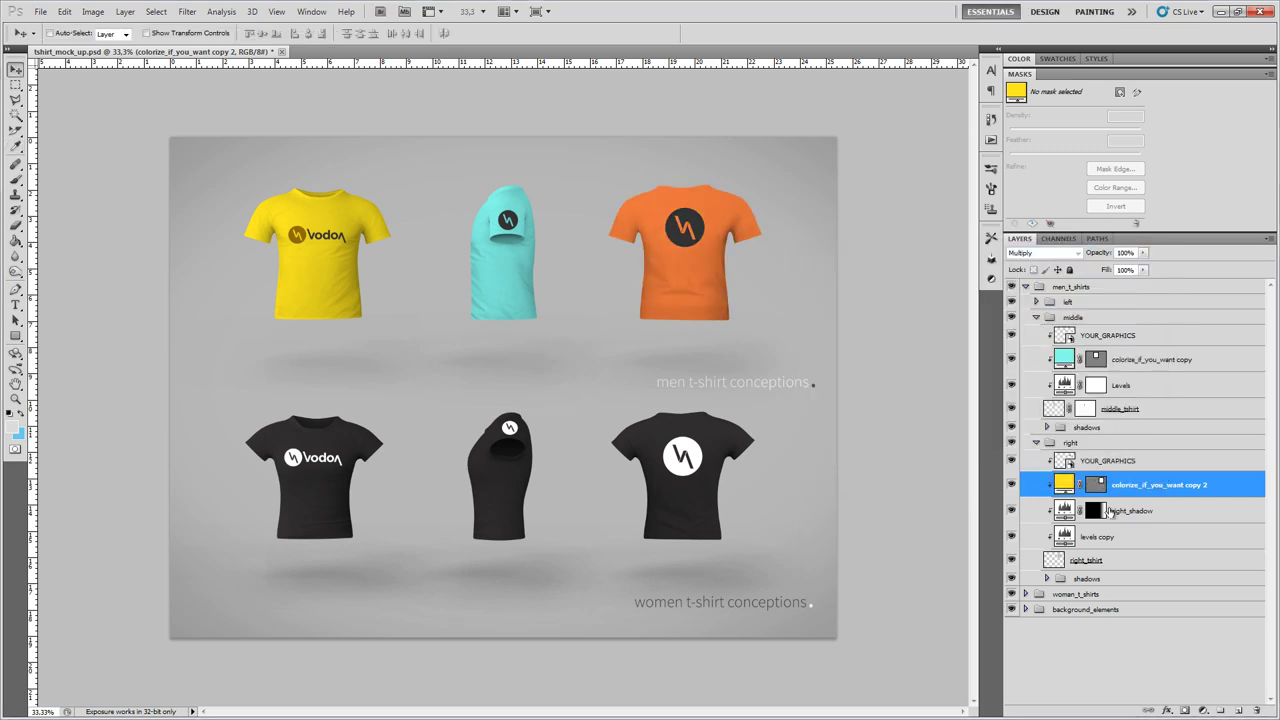
- Open the right shirt's logo graphic, hide its border layer, and close it with saving
left_click(1068, 461)
double_click(1064, 461)
left_click(694, 297)
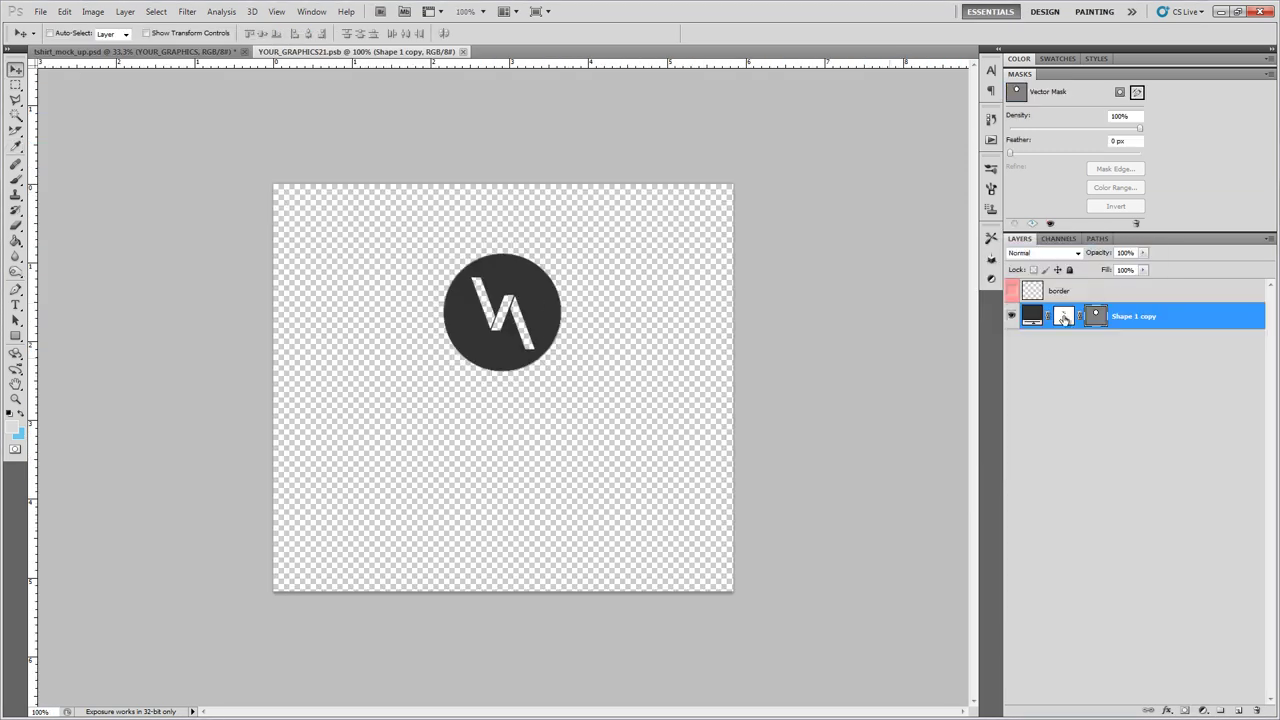
left_click(1011, 291)
left_click(1011, 291)
left_click(474, 51)
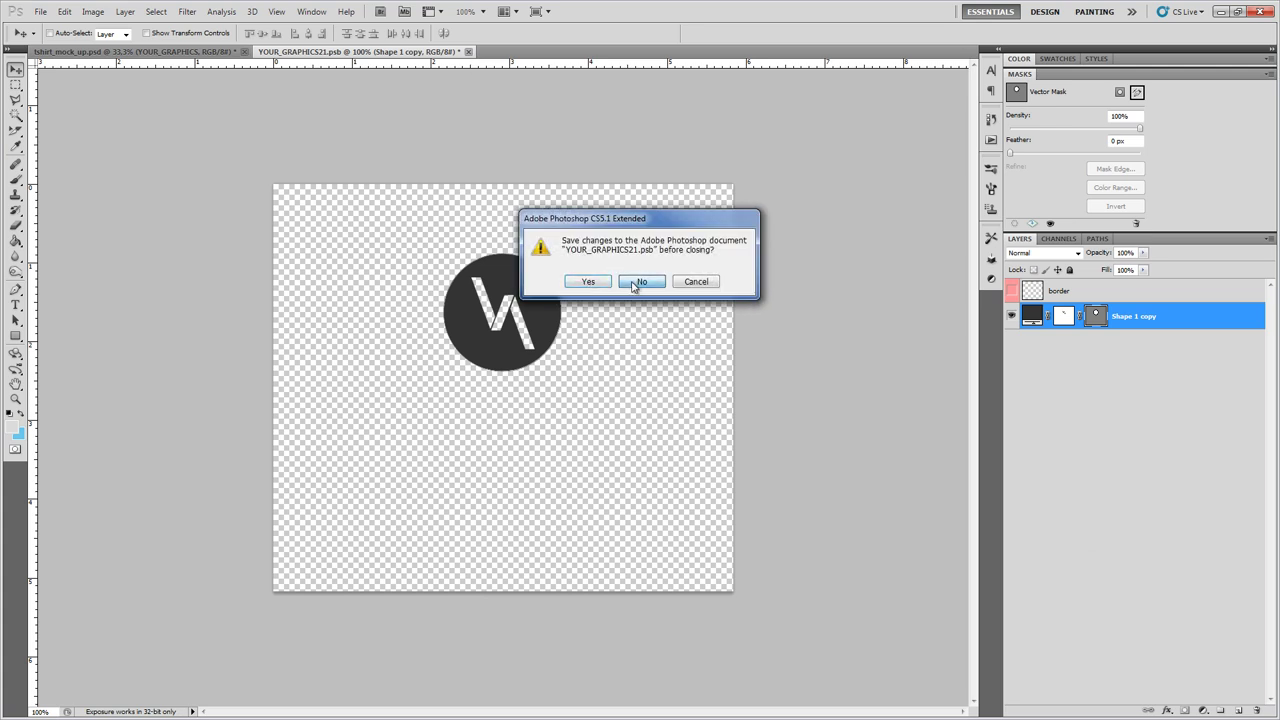
left_click(634, 282)
- Collapse the men_t_shirts groups and expand woman_t_shirts > left to its colorize layer
left_click(1036, 442)
left_click(1036, 317)
left_click(1025, 286)
left_click(1025, 301)
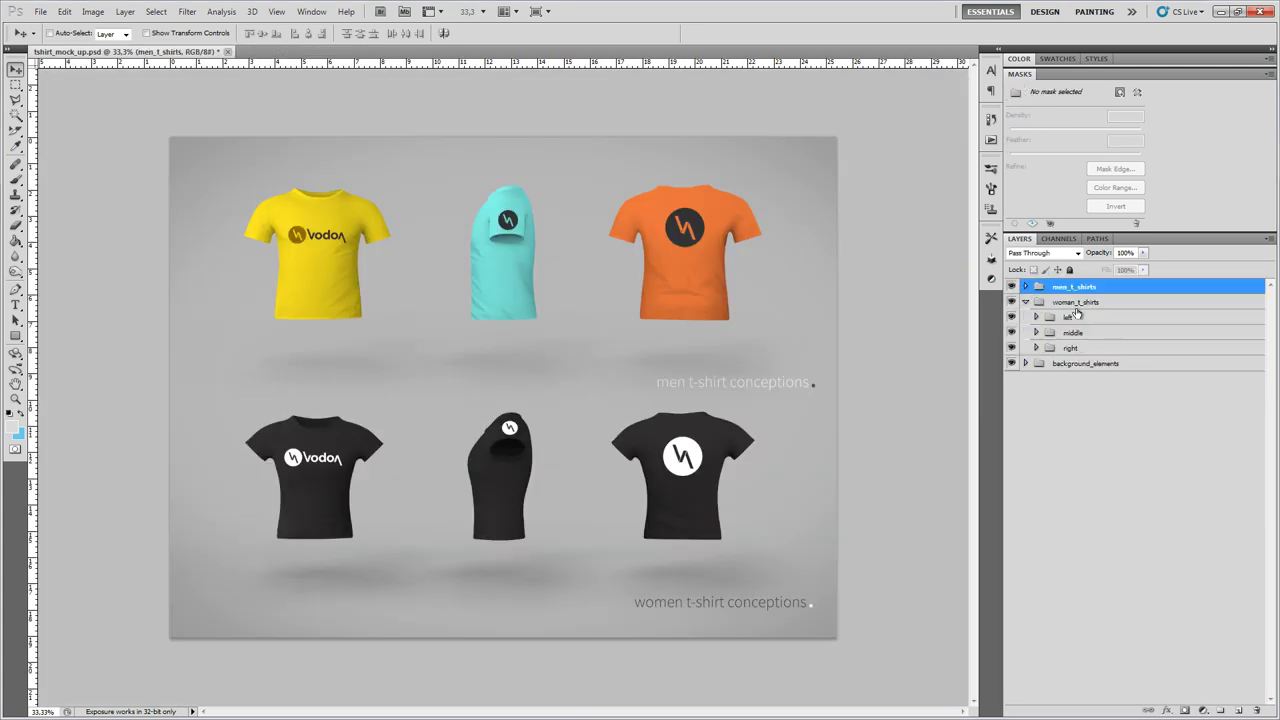
left_click(1036, 317)
left_click(1130, 360)
- Hide colorize to make the women's left shirt white and set its logo shape dark
left_click(1011, 360)
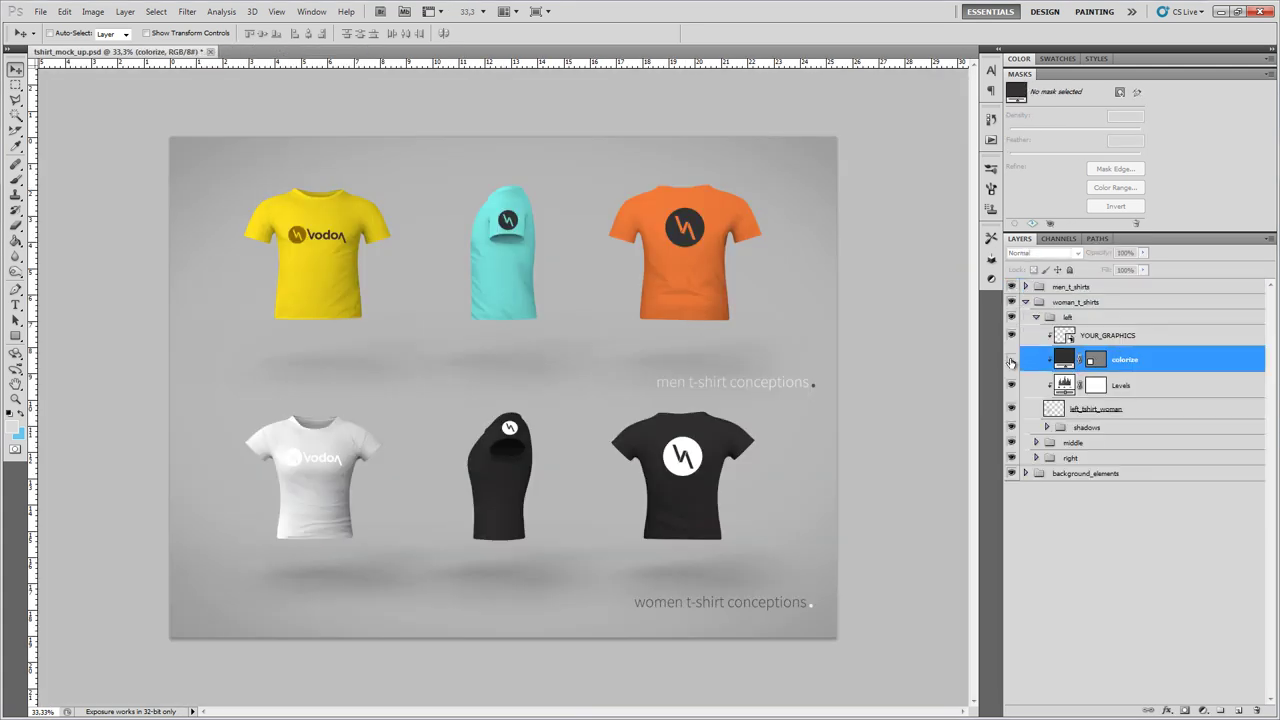
double_click(1064, 335)
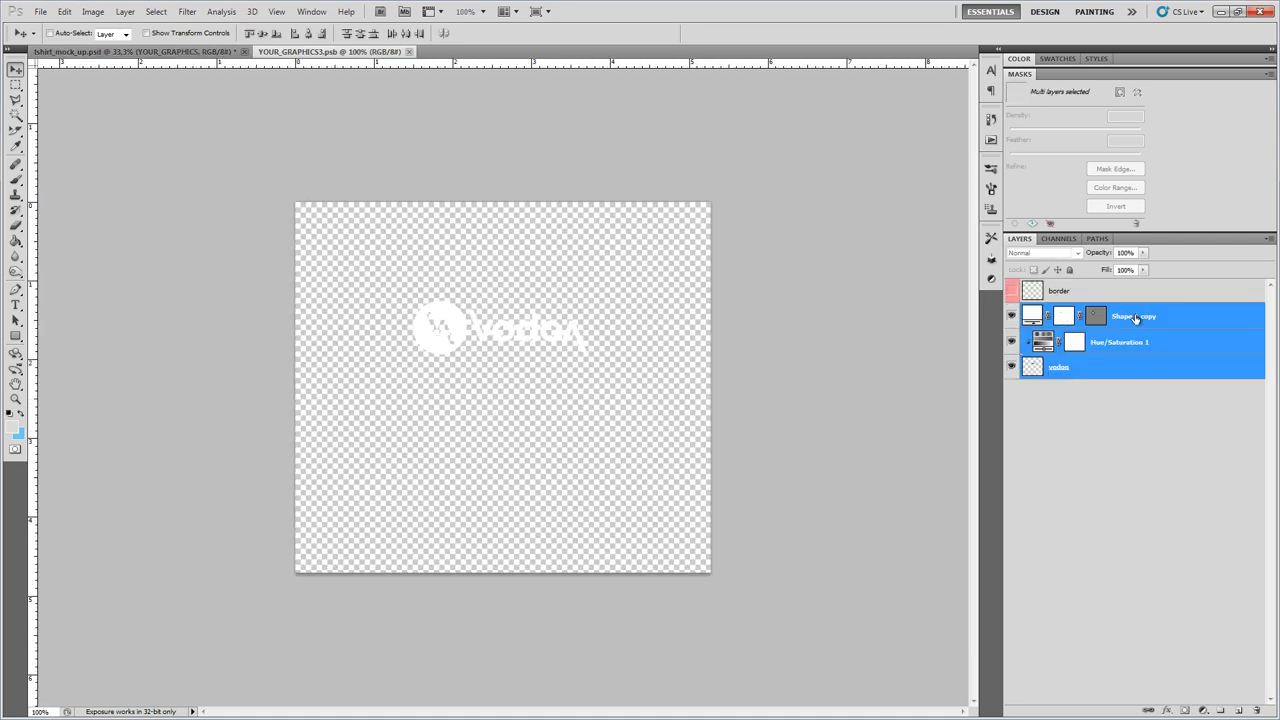
double_click(1064, 318)
left_click_drag(882, 329, 786, 408)
key("Return")
- Set the logo's Hue/Saturation 1 Lightness to -100, then save and close the graphic
left_click(1120, 342)
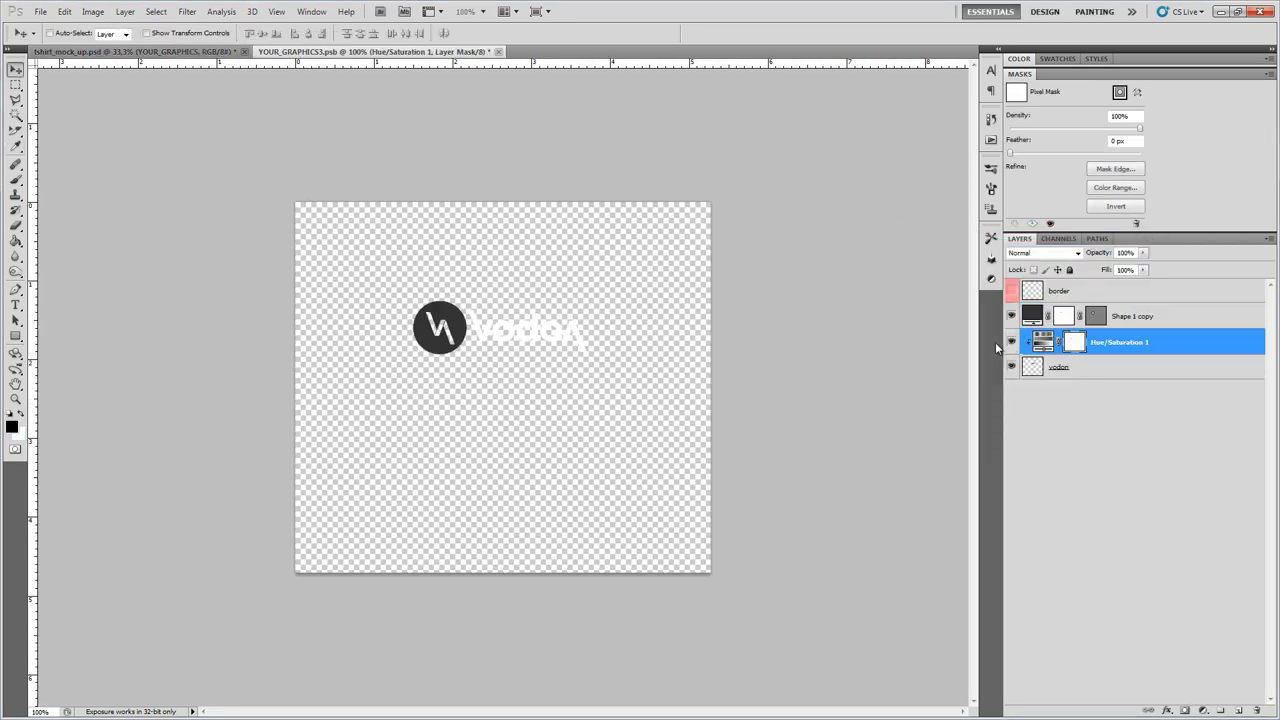
left_click(989, 281)
double_click(950, 341)
type("-100")
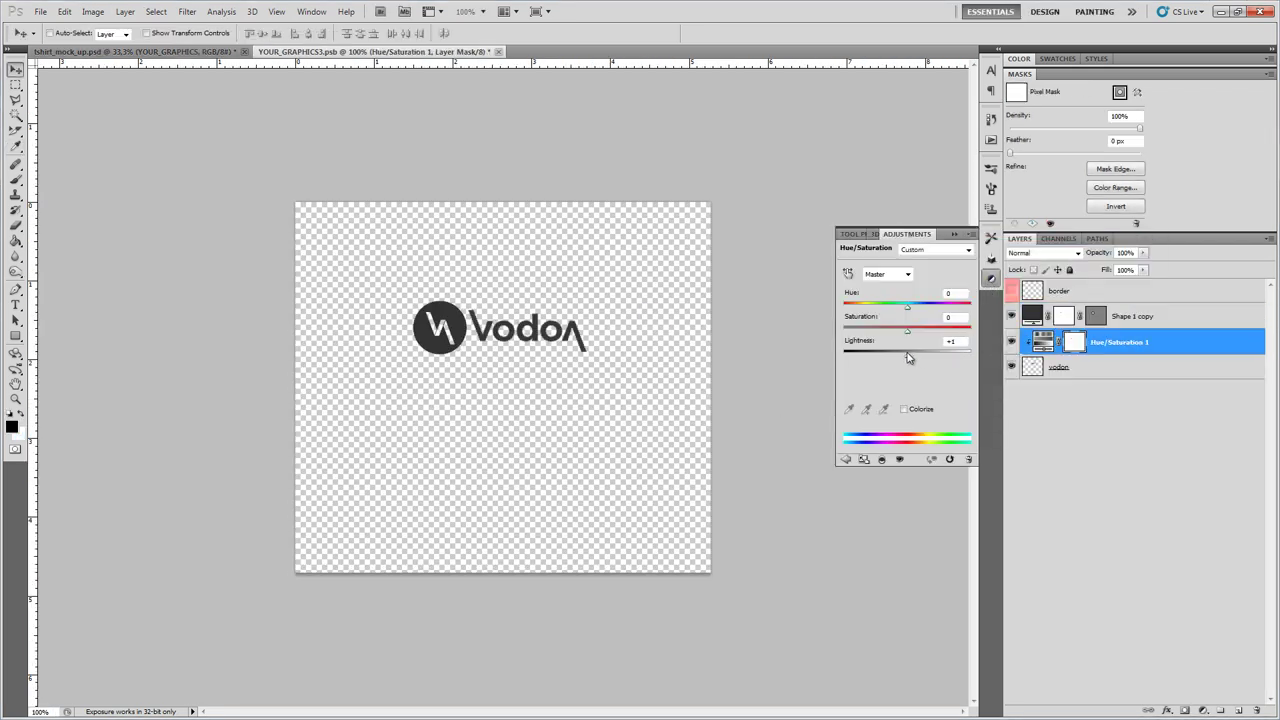
left_click(955, 234)
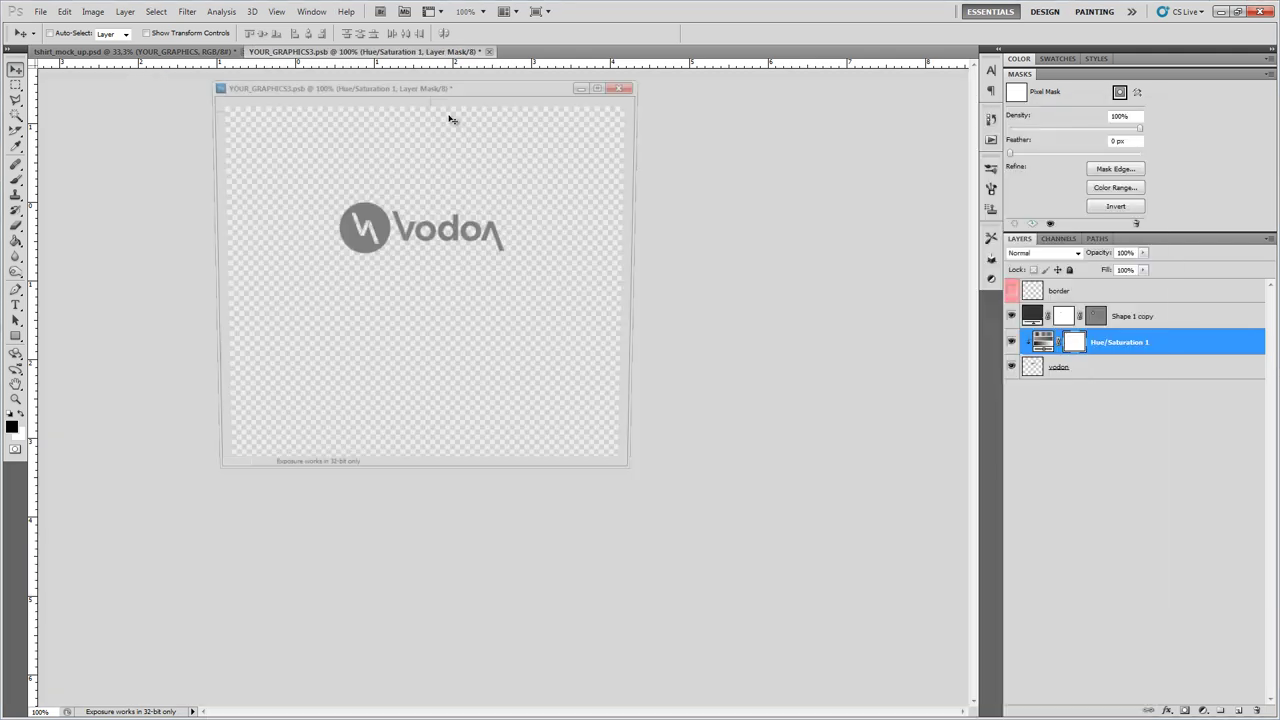
left_click_drag(480, 52, 774, 110)
left_click(40, 11)
left_click(60, 205)
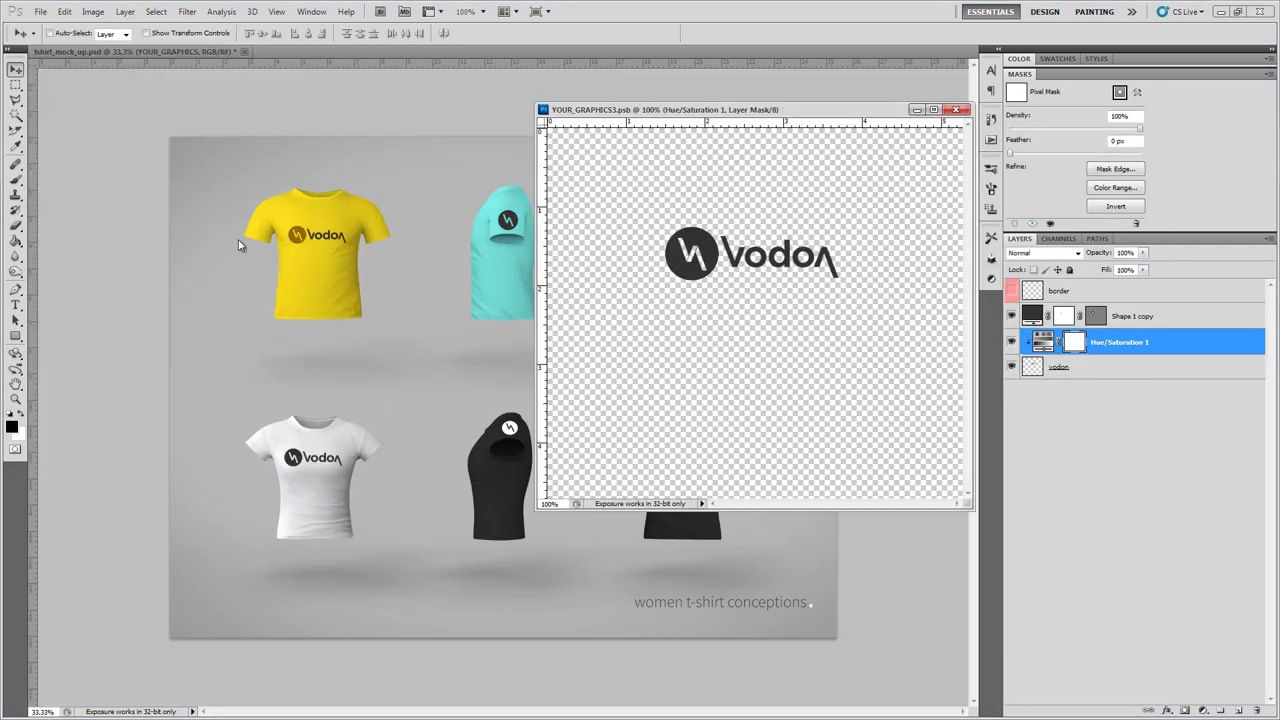
left_click(913, 112)
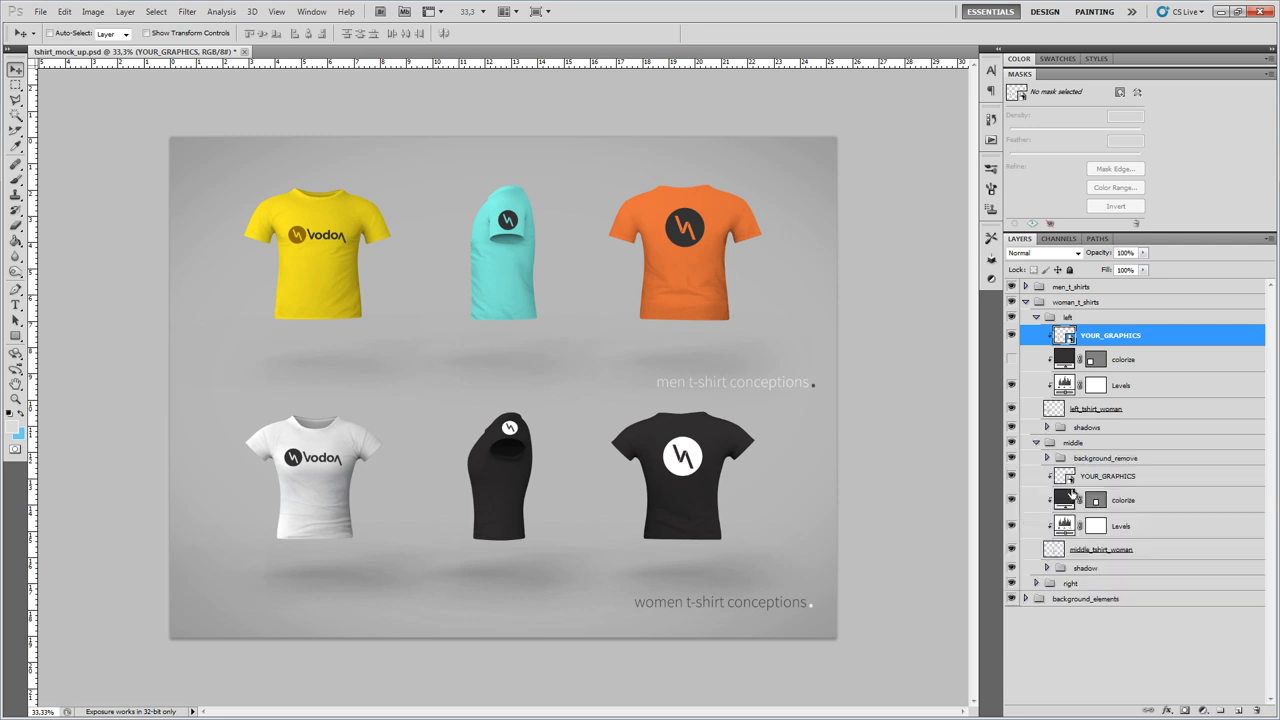
- Make the women's right shirt white and give its logo fill colour 333333, saving on close
left_click(1036, 583)
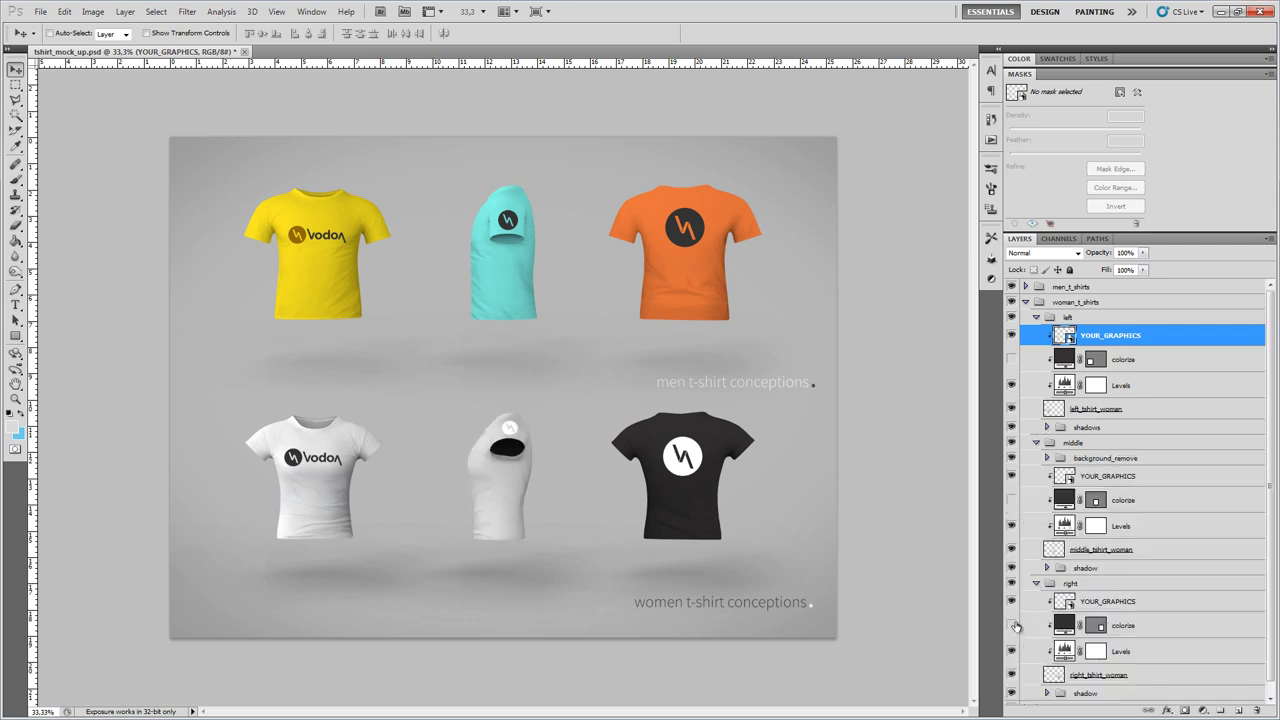
left_click(1012, 625)
double_click(1064, 601)
key("Return")
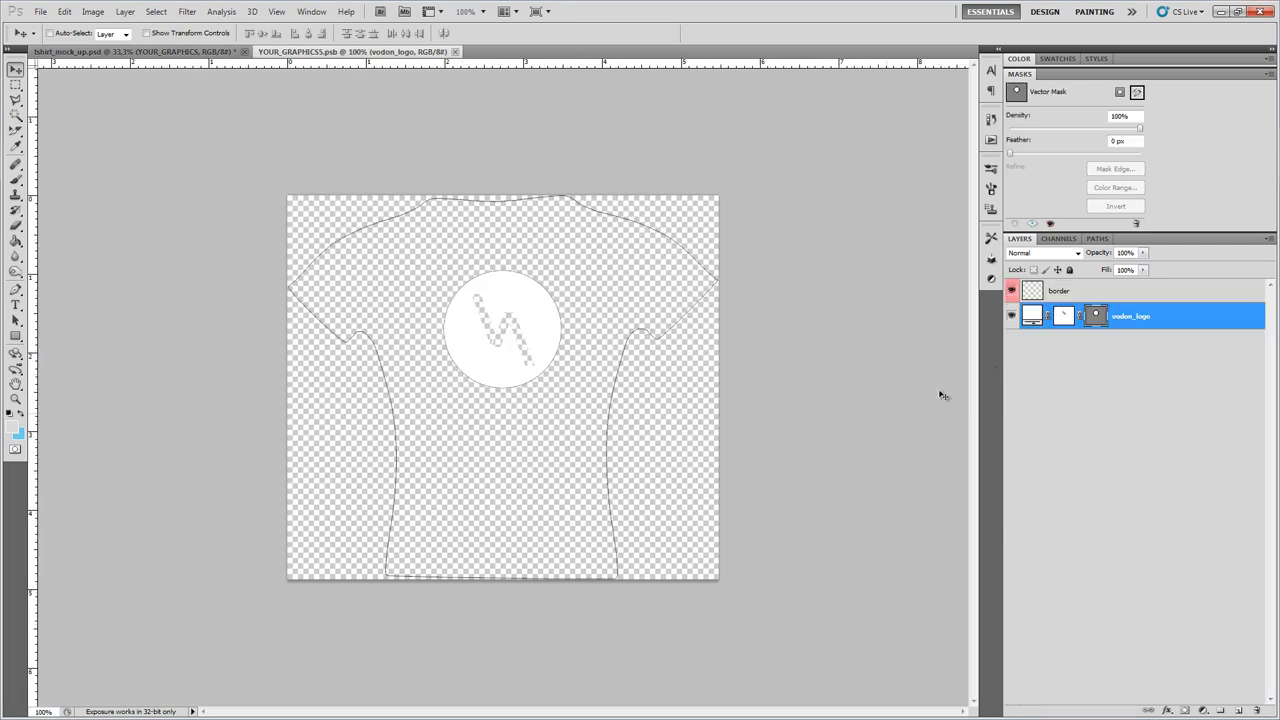
left_click(1011, 291)
double_click(1032, 316)
type("333333")
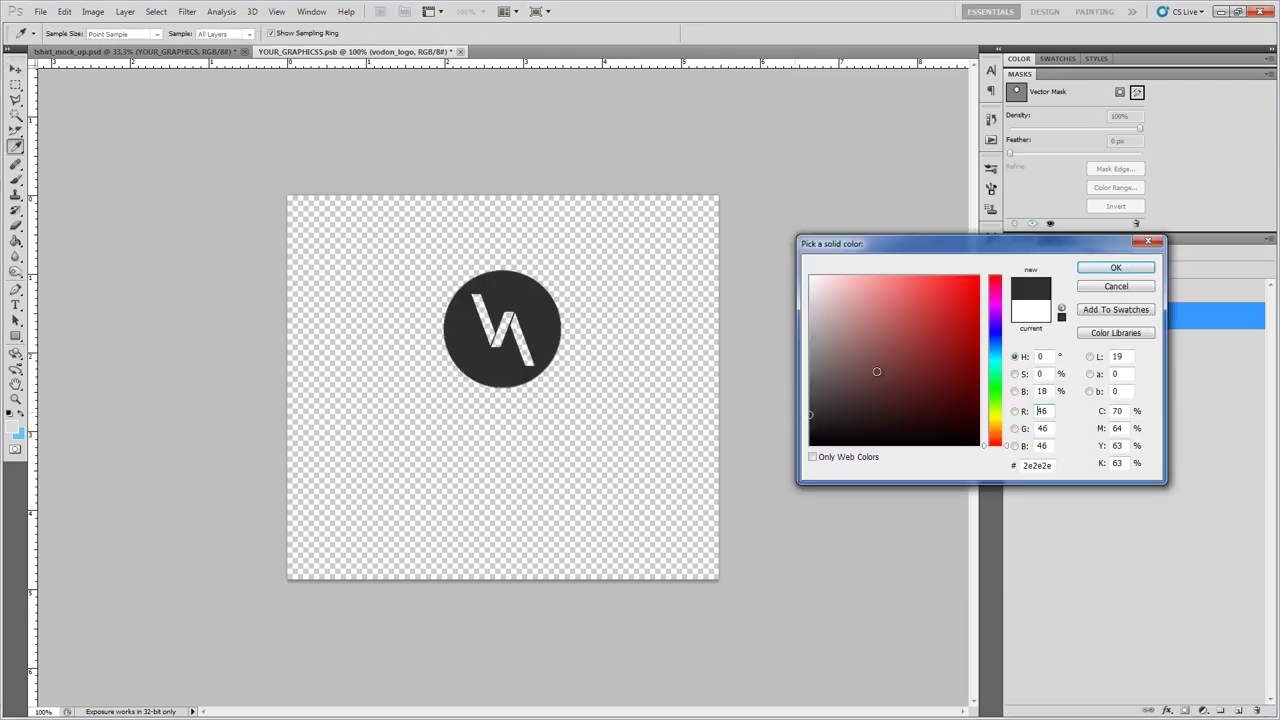
left_click(1140, 267)
left_click(461, 51)
left_click(586, 283)
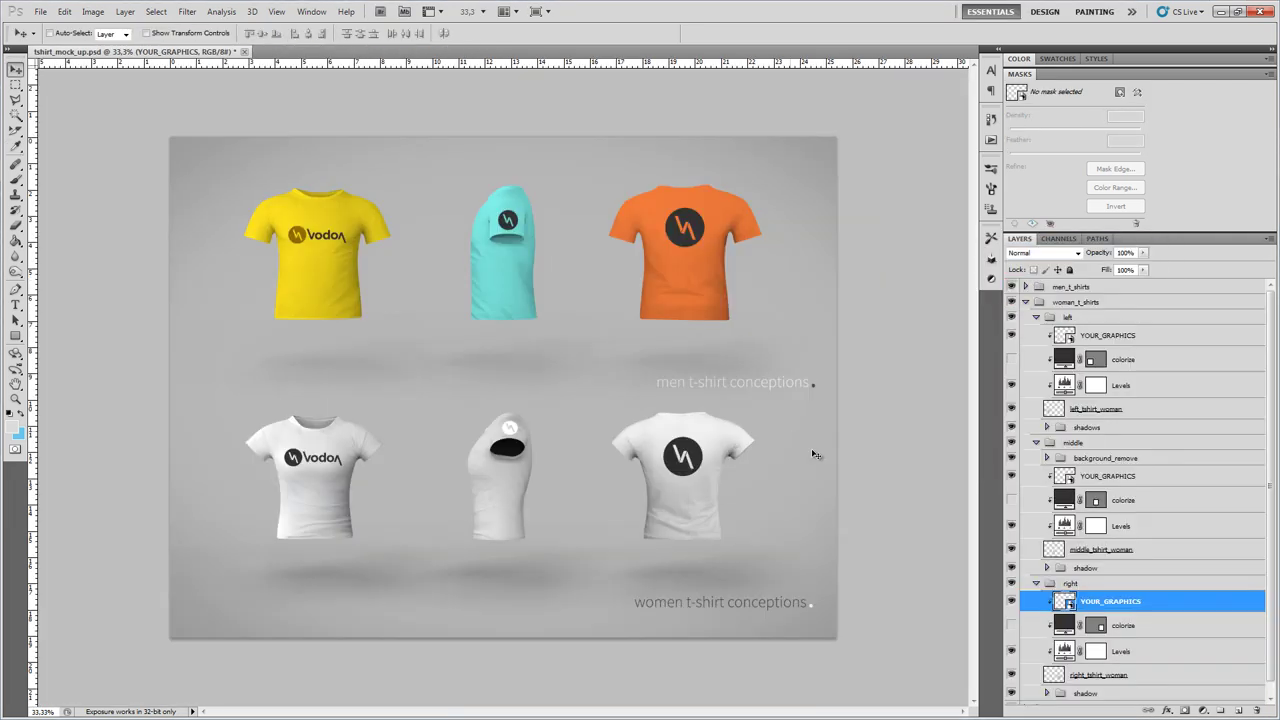
- Recolour the women's middle shirt logo dark grey and close the graphic, saving changes
double_click(1066, 478)
key("Return")
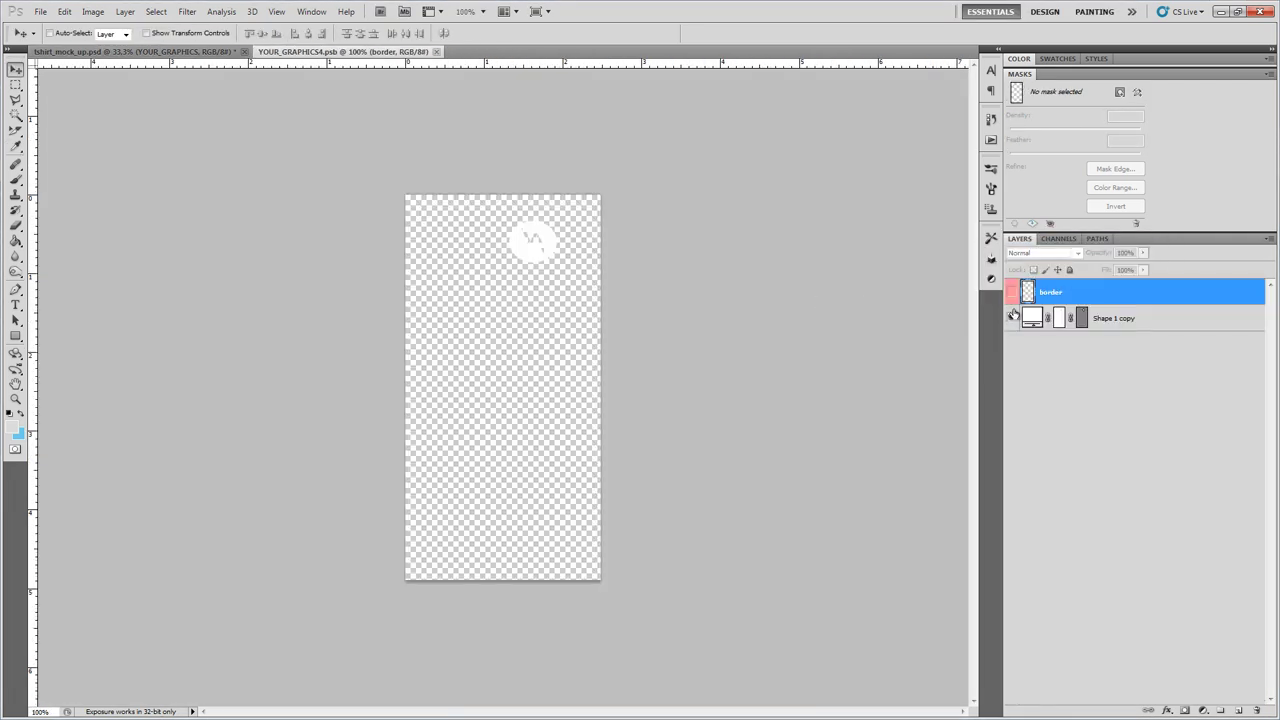
double_click(1032, 316)
left_click_drag(871, 323, 761, 413)
left_click(1116, 268)
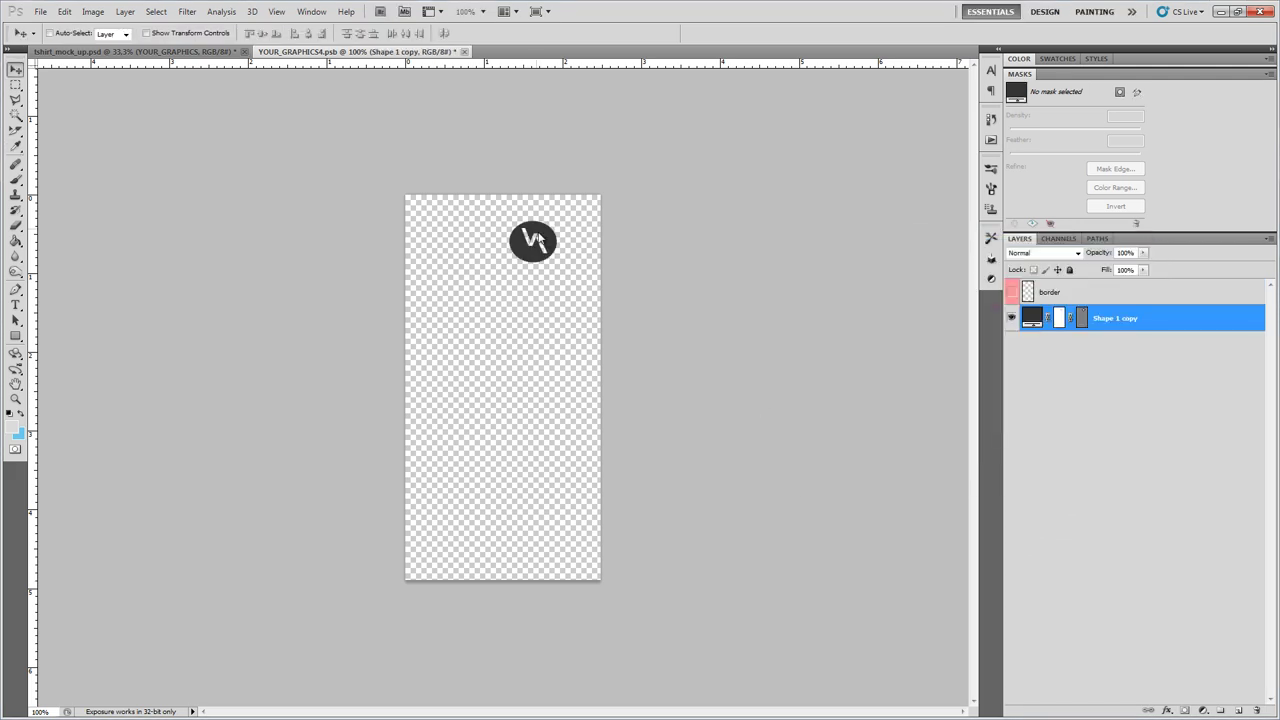
left_click(1013, 292)
left_click(461, 51)
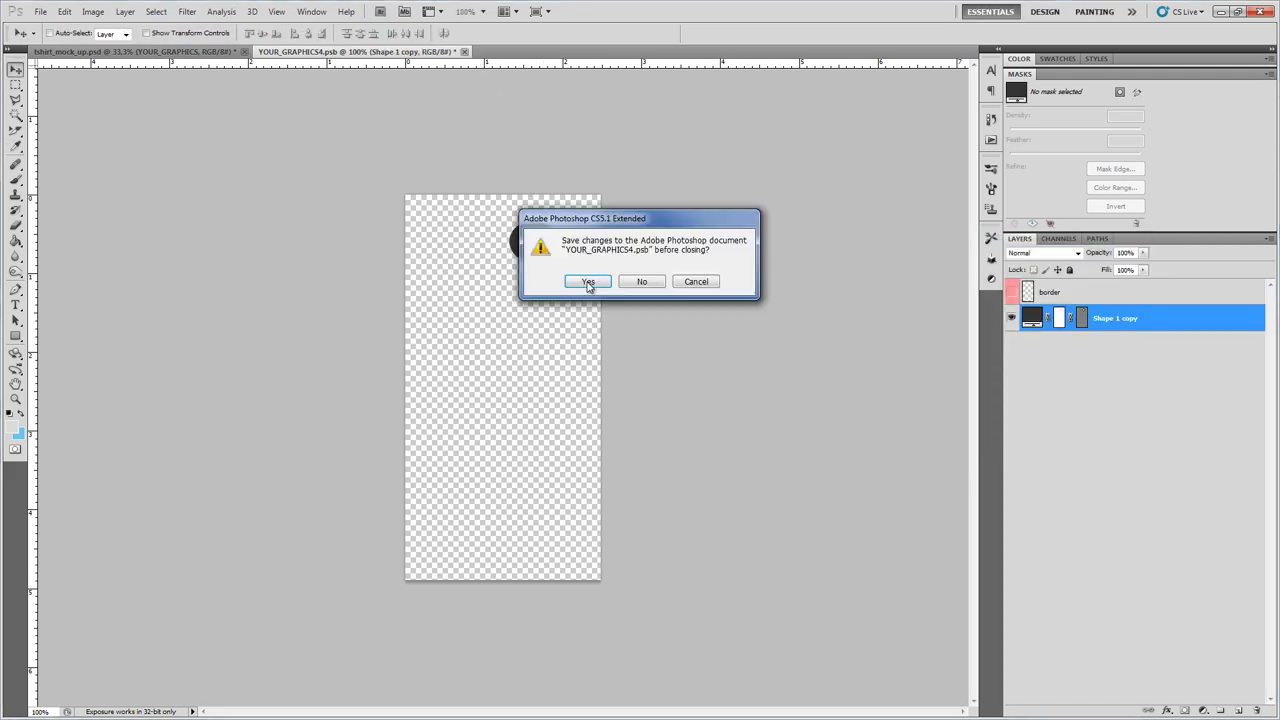
left_click(586, 283)
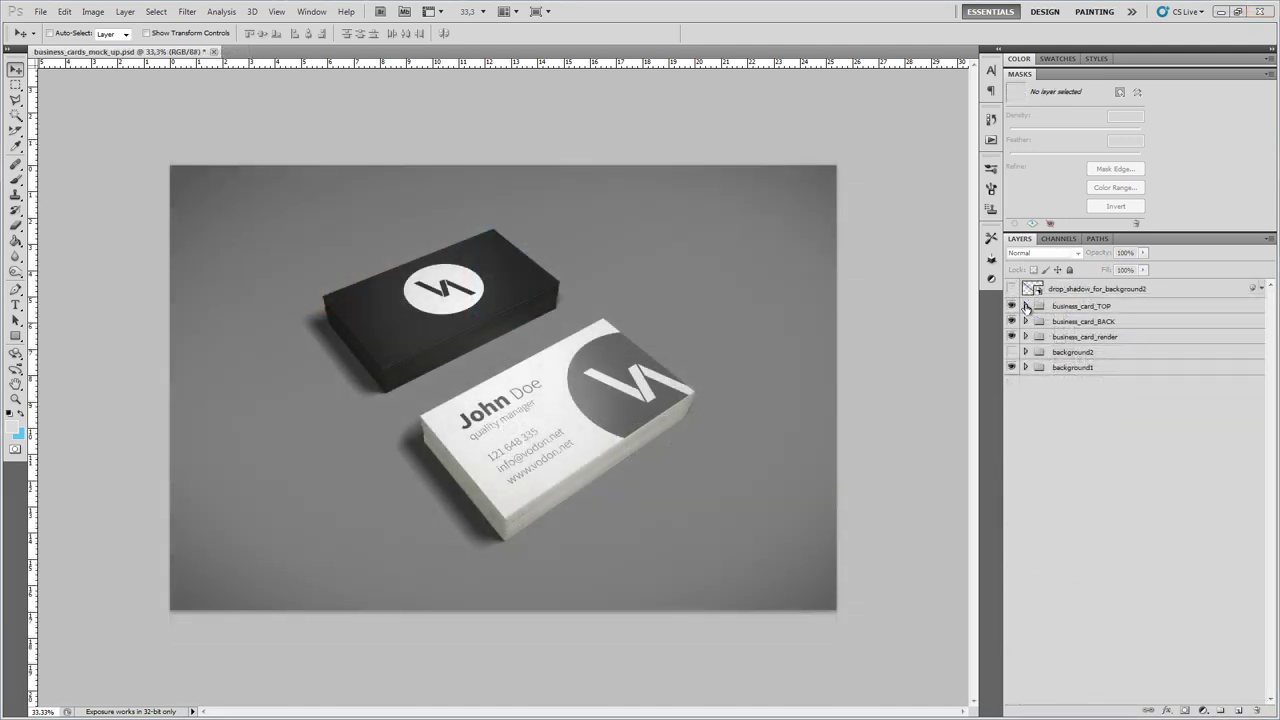
- Open business_card_TOP's YOUR_GRAPHICS_TOP to check the front card design, then close it
left_click(1025, 305)
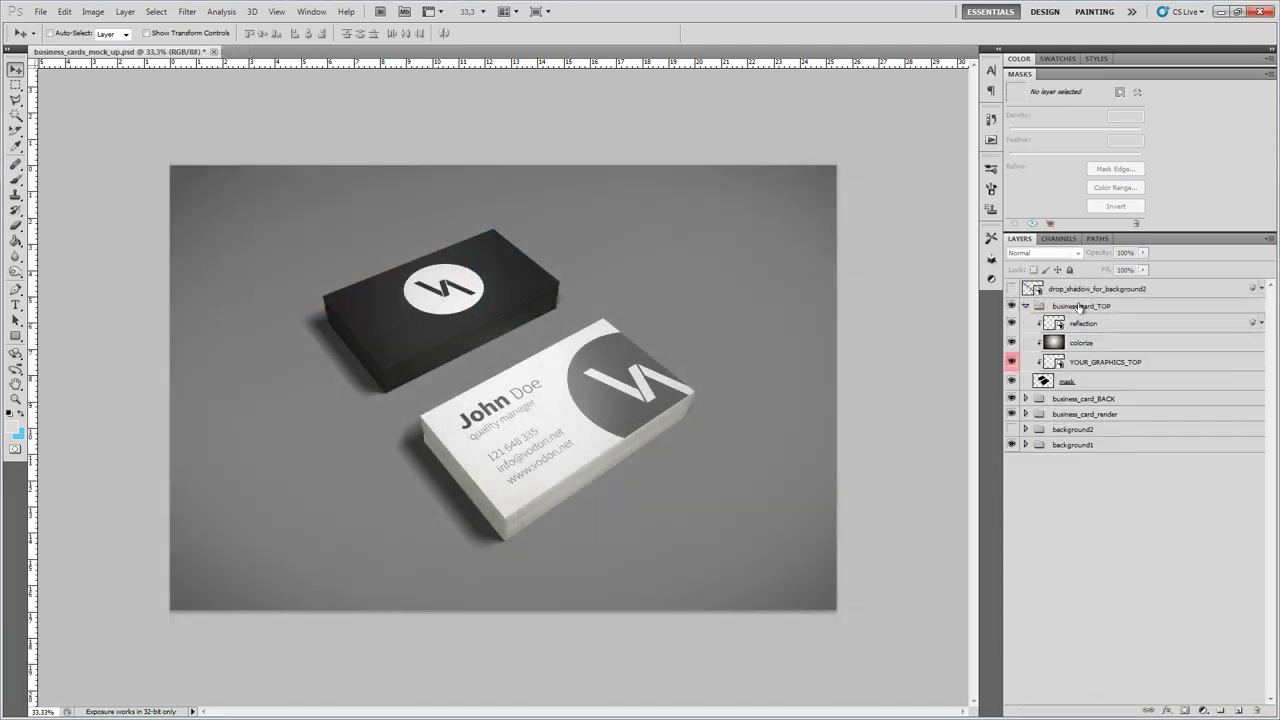
left_click(1095, 366)
double_click(1056, 362)
key("Return")
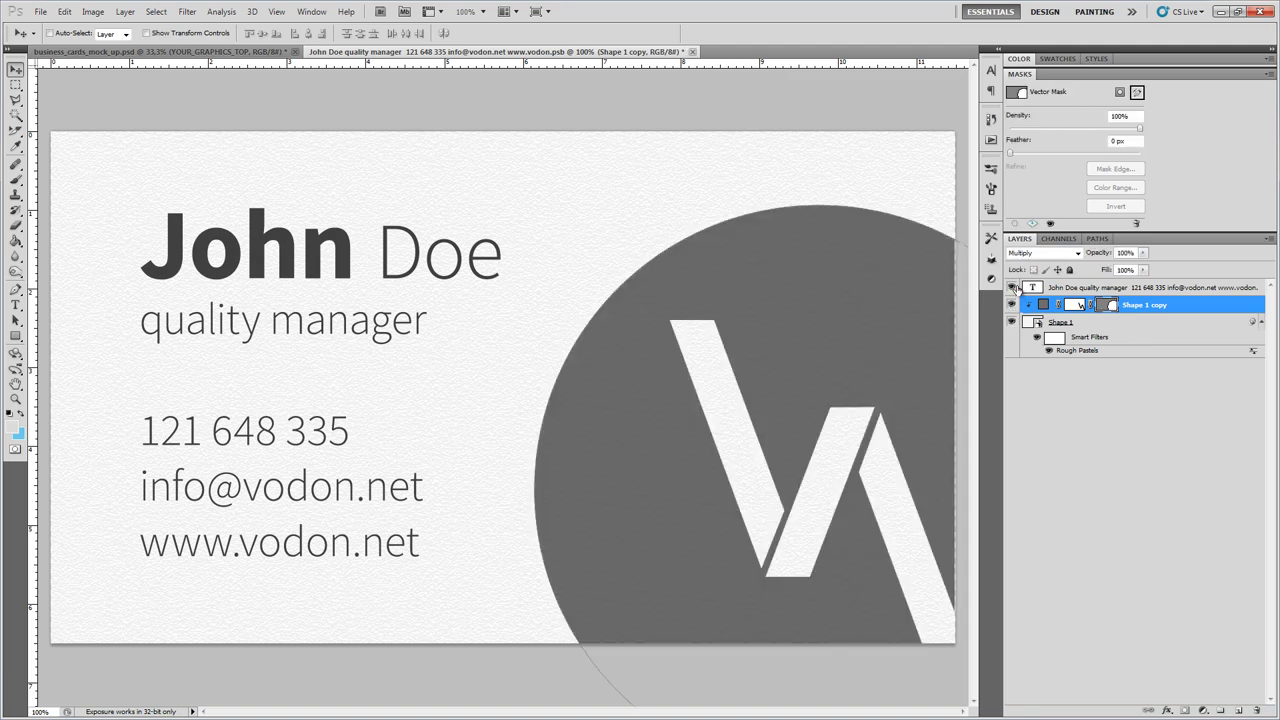
left_click(692, 51)
left_click(589, 281)
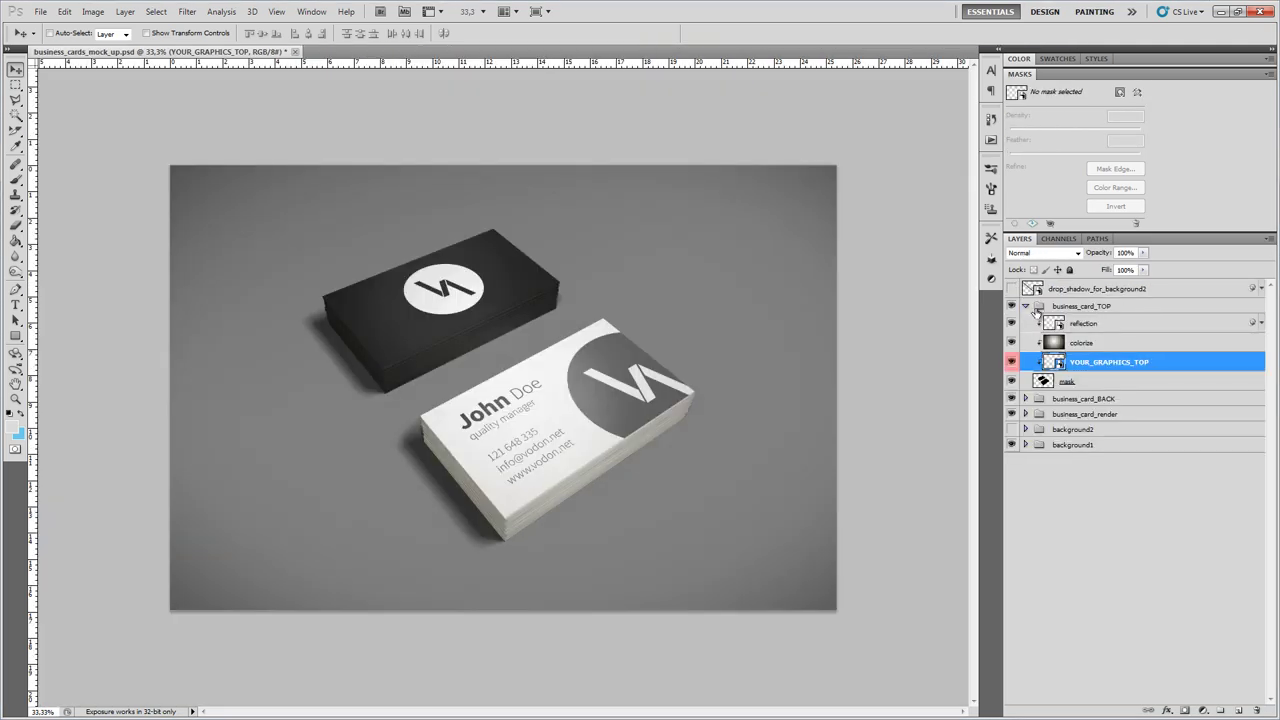
left_click(1025, 306)
- In YOUR_GRAPHICS_BACK, keep the Vodon_logo layer visible, then save and close
left_click(1110, 377)
double_click(1053, 377)
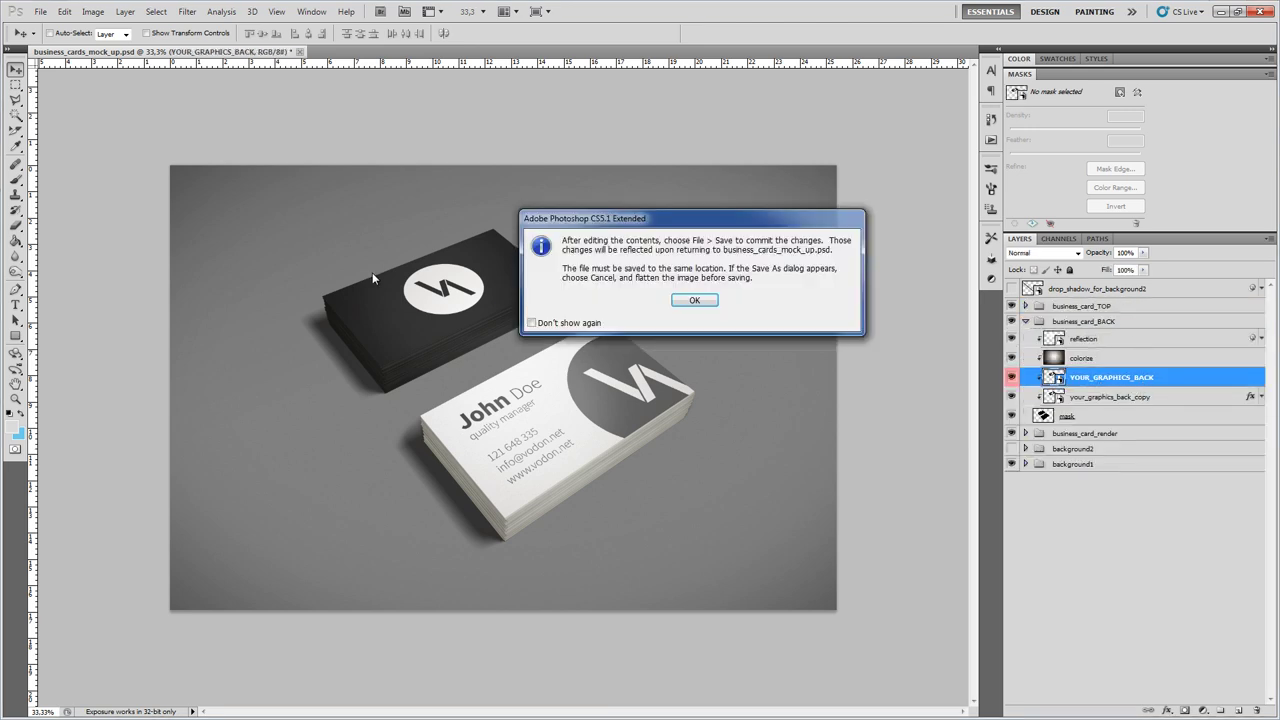
key("Return")
left_click(1011, 288)
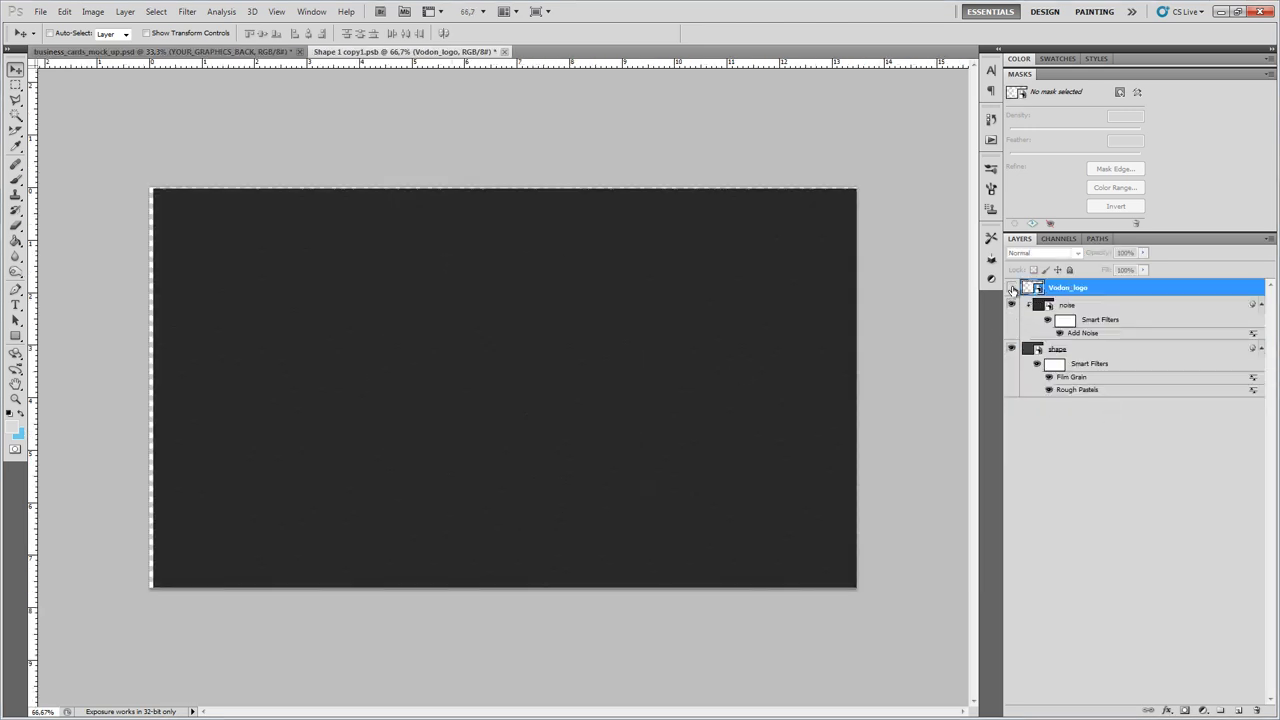
left_click(1011, 304)
left_click(1011, 288)
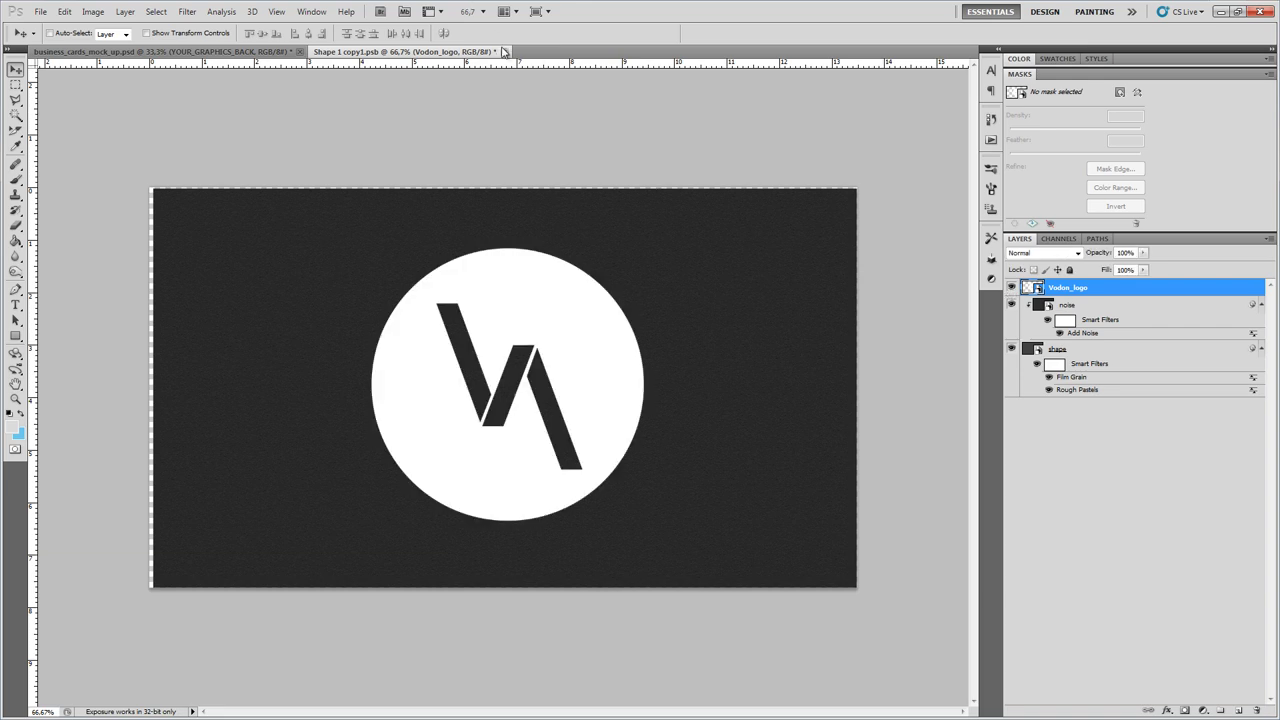
left_click(504, 51)
key("Return")
- Turn on the background2 wooden floor and drop_shadow_for_background2 behind the card stacks
left_click(1025, 322)
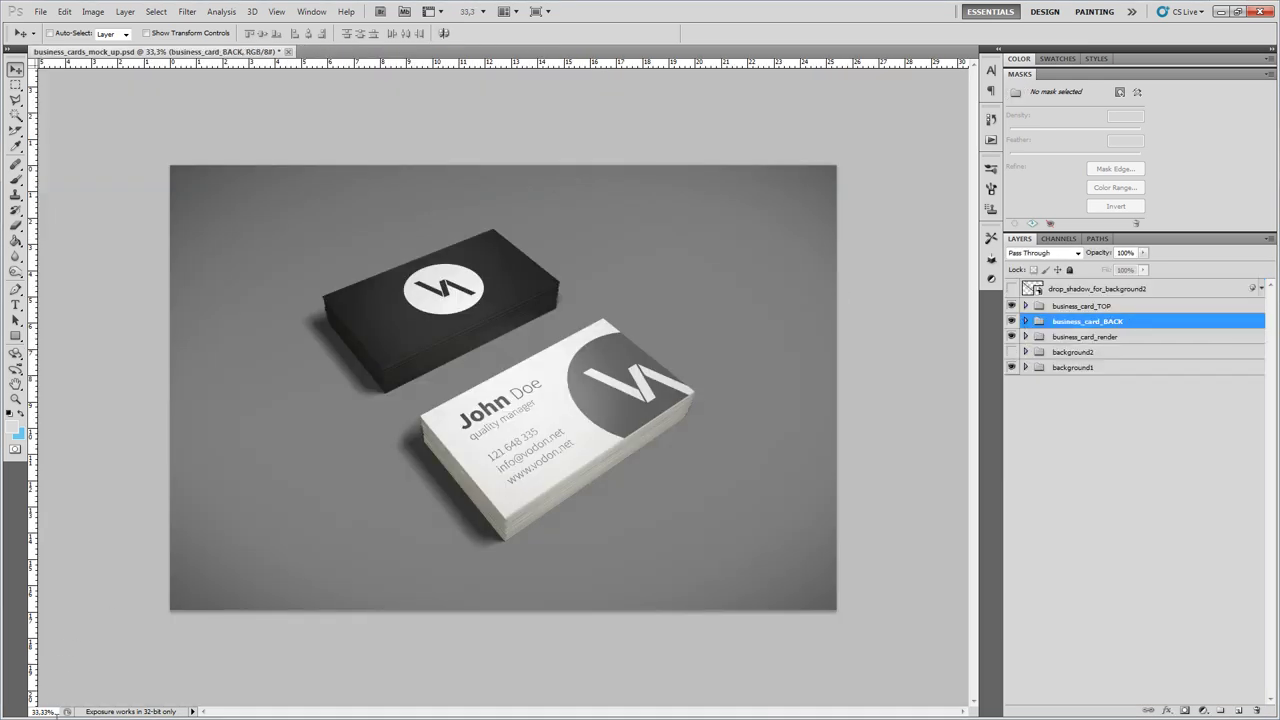
key("ctrl+1")
left_click_drag(289, 525, 611, 510)
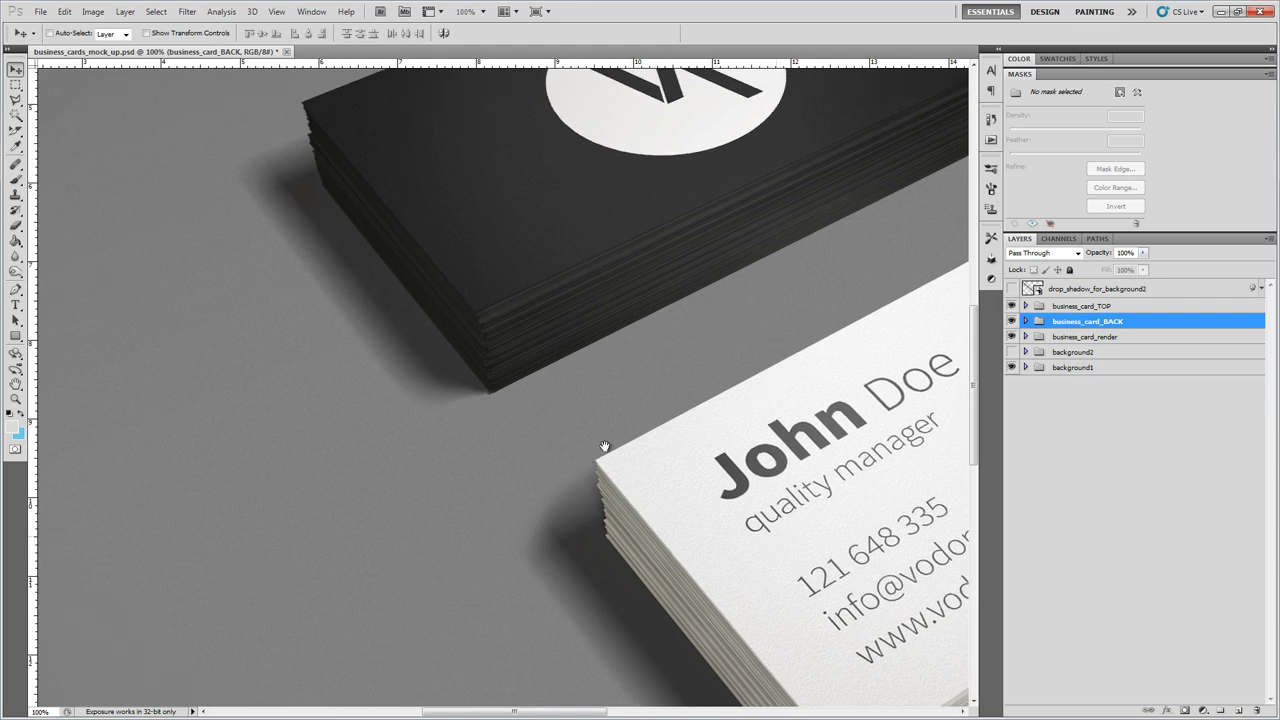
key("ctrl+minus")
key("ctrl+minus")
key("ctrl+minus")
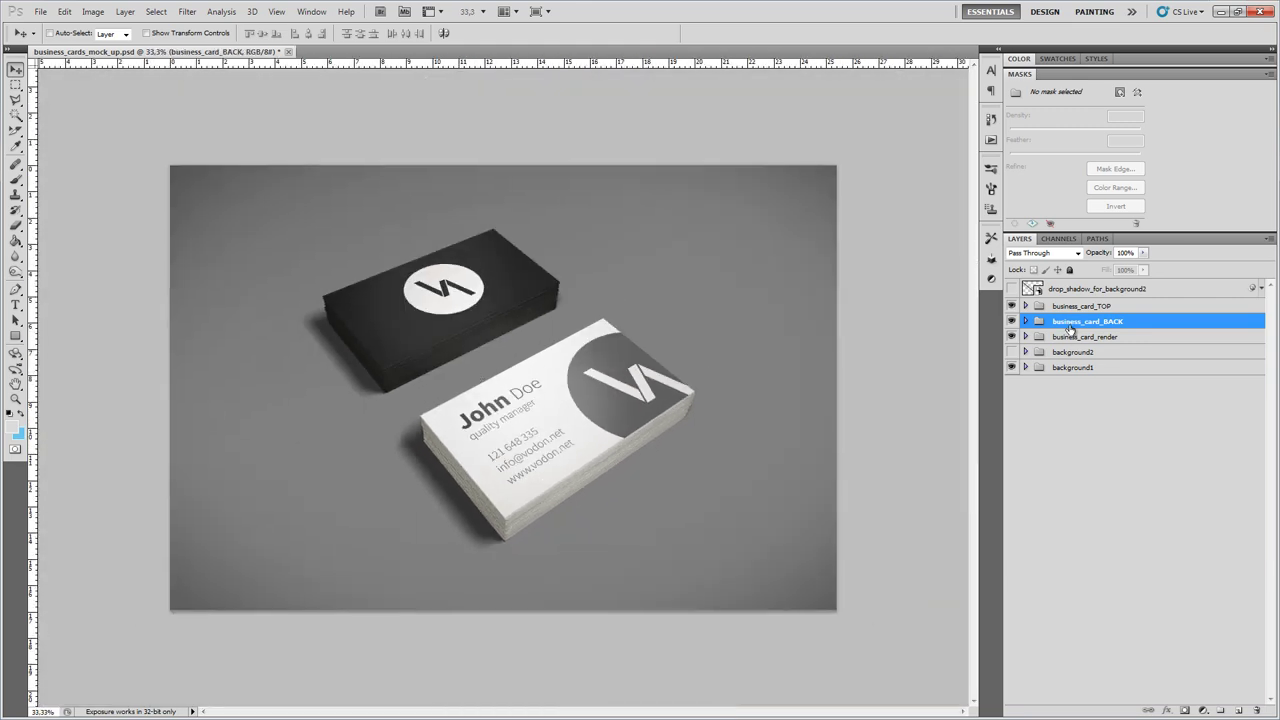
left_click(1011, 352)
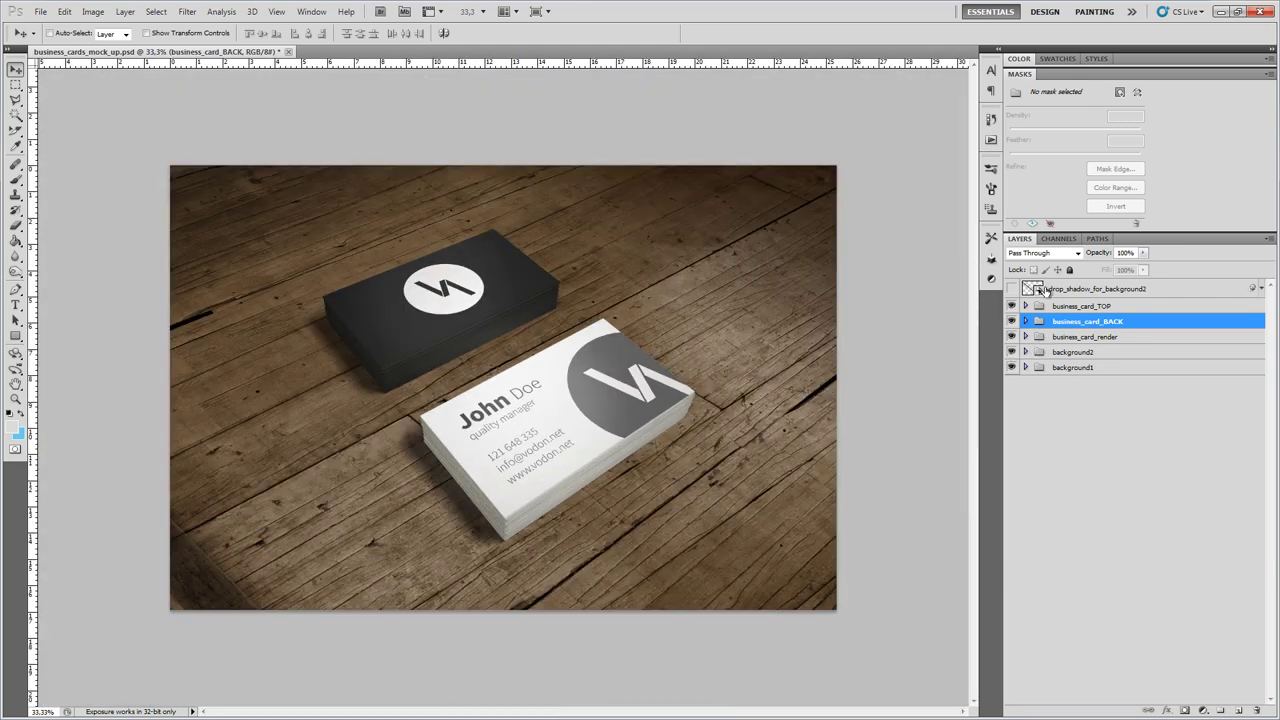
left_click(1011, 289)
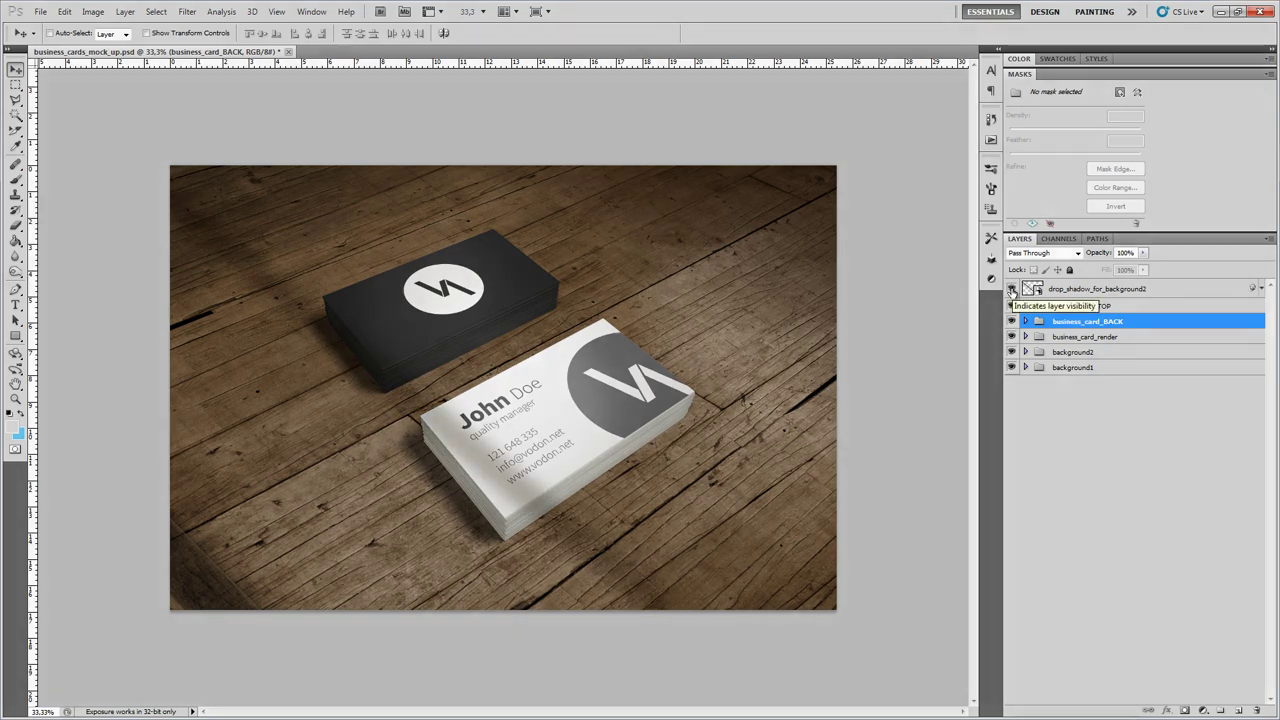